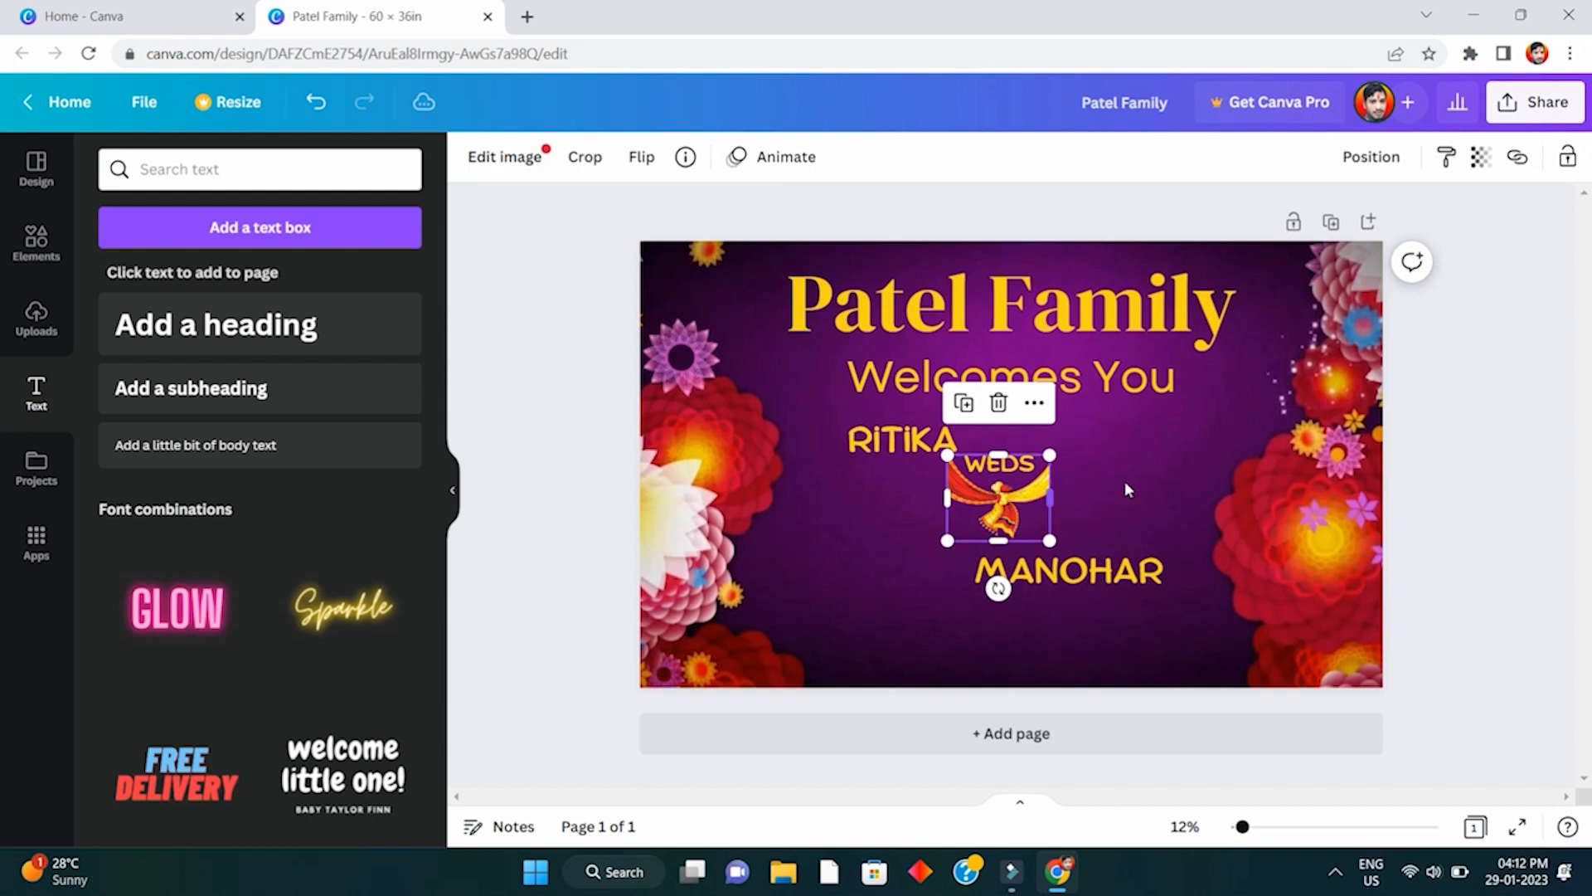
- Nudge RITIKA slightly lower and group the WEDS text with its illustration
click(927, 425)
drag(927, 426, 928, 433)
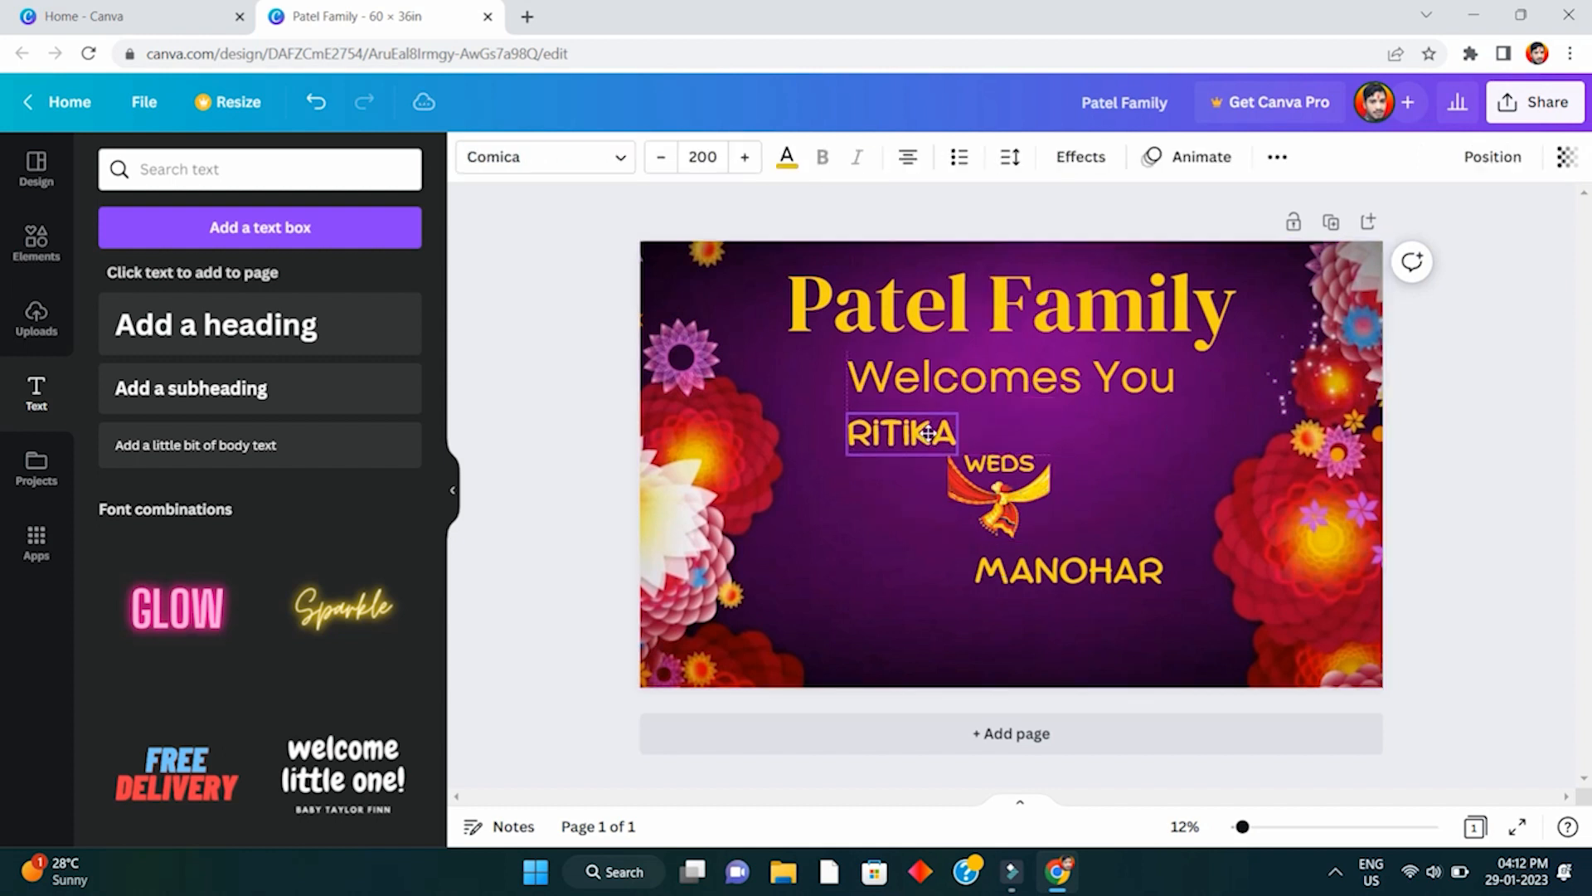
click(1113, 485)
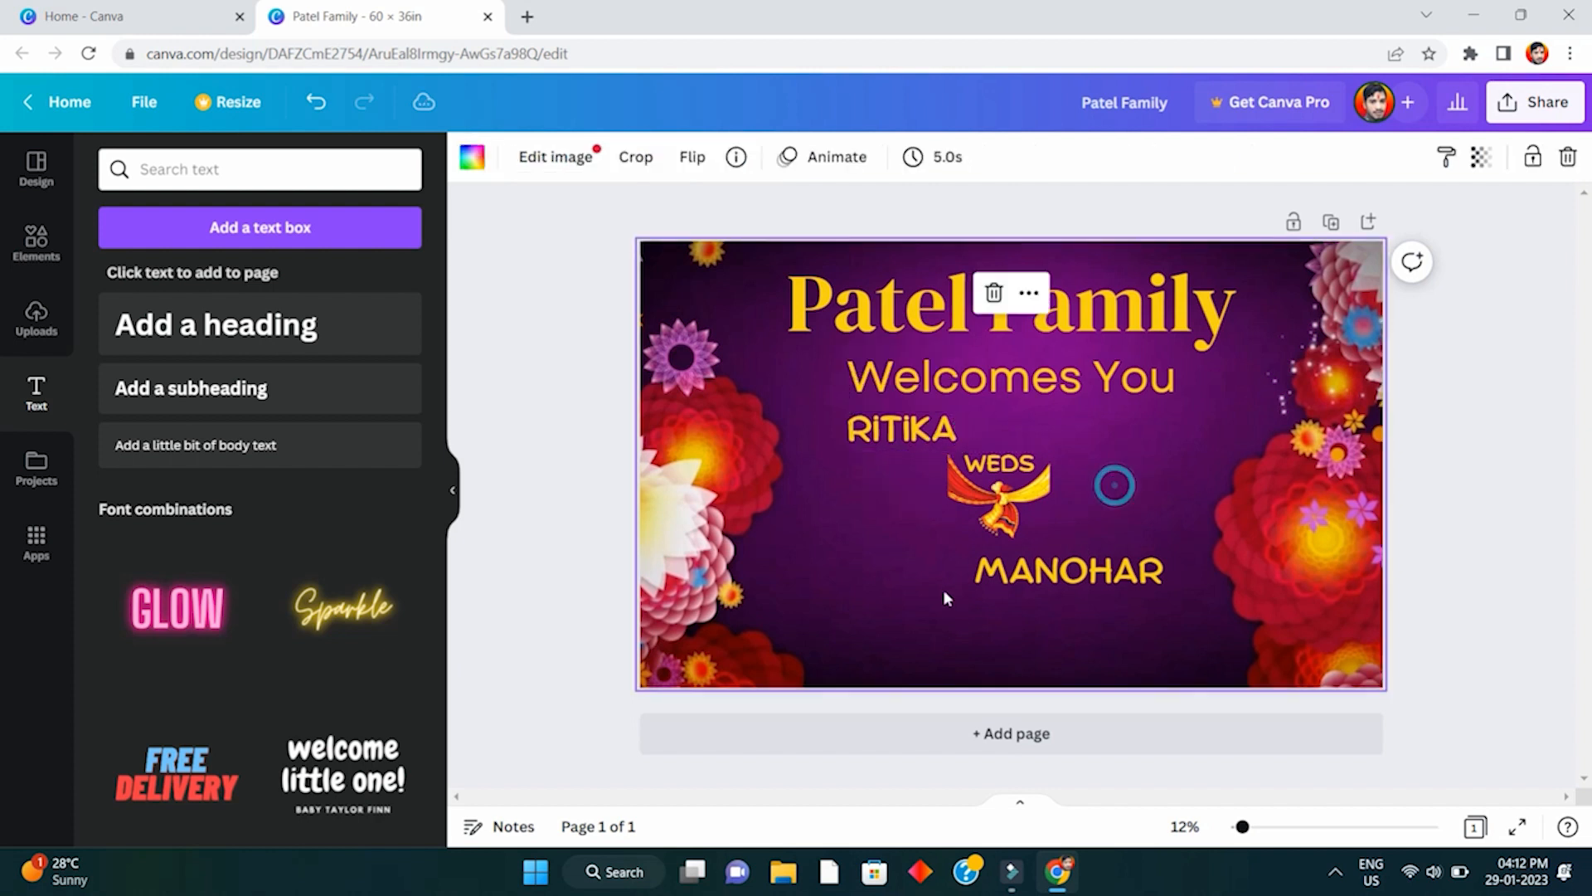
click(1042, 575)
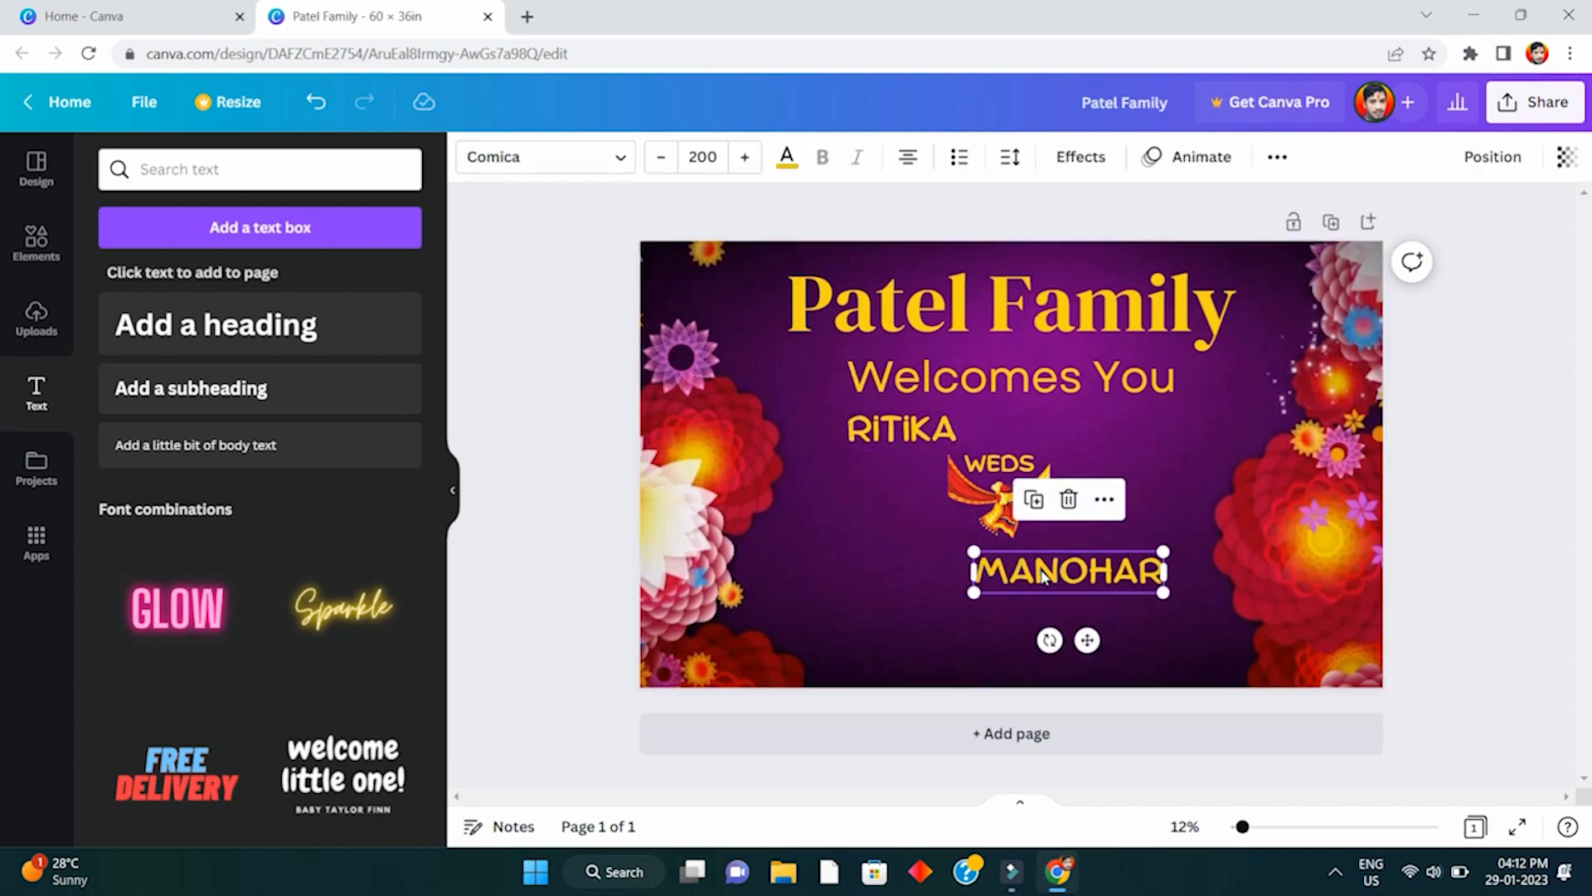
click(996, 490)
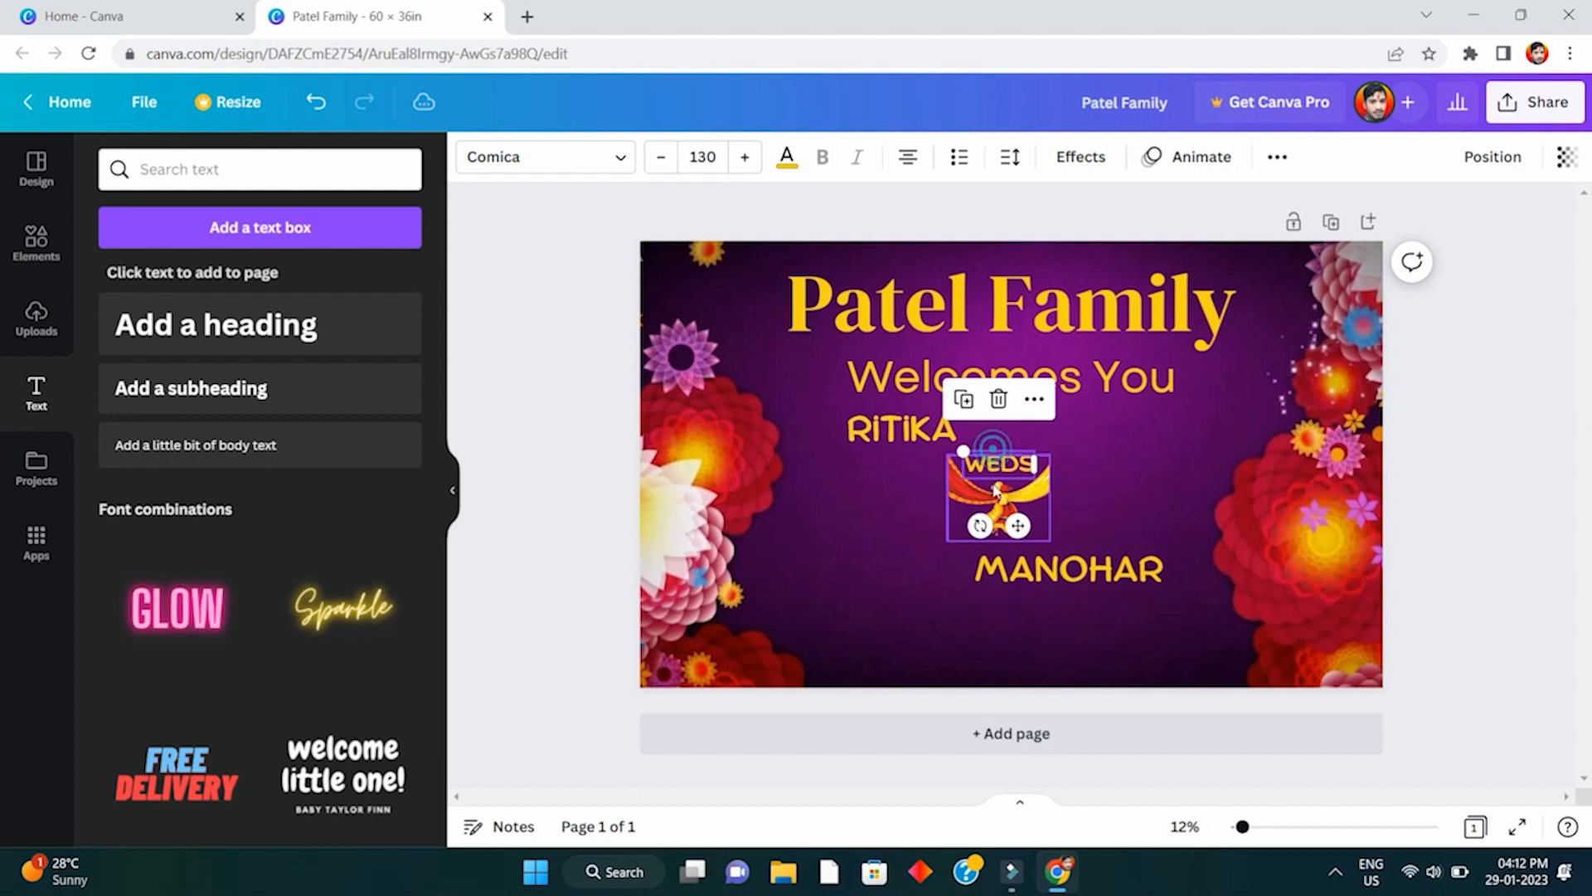
shift+click(996, 509)
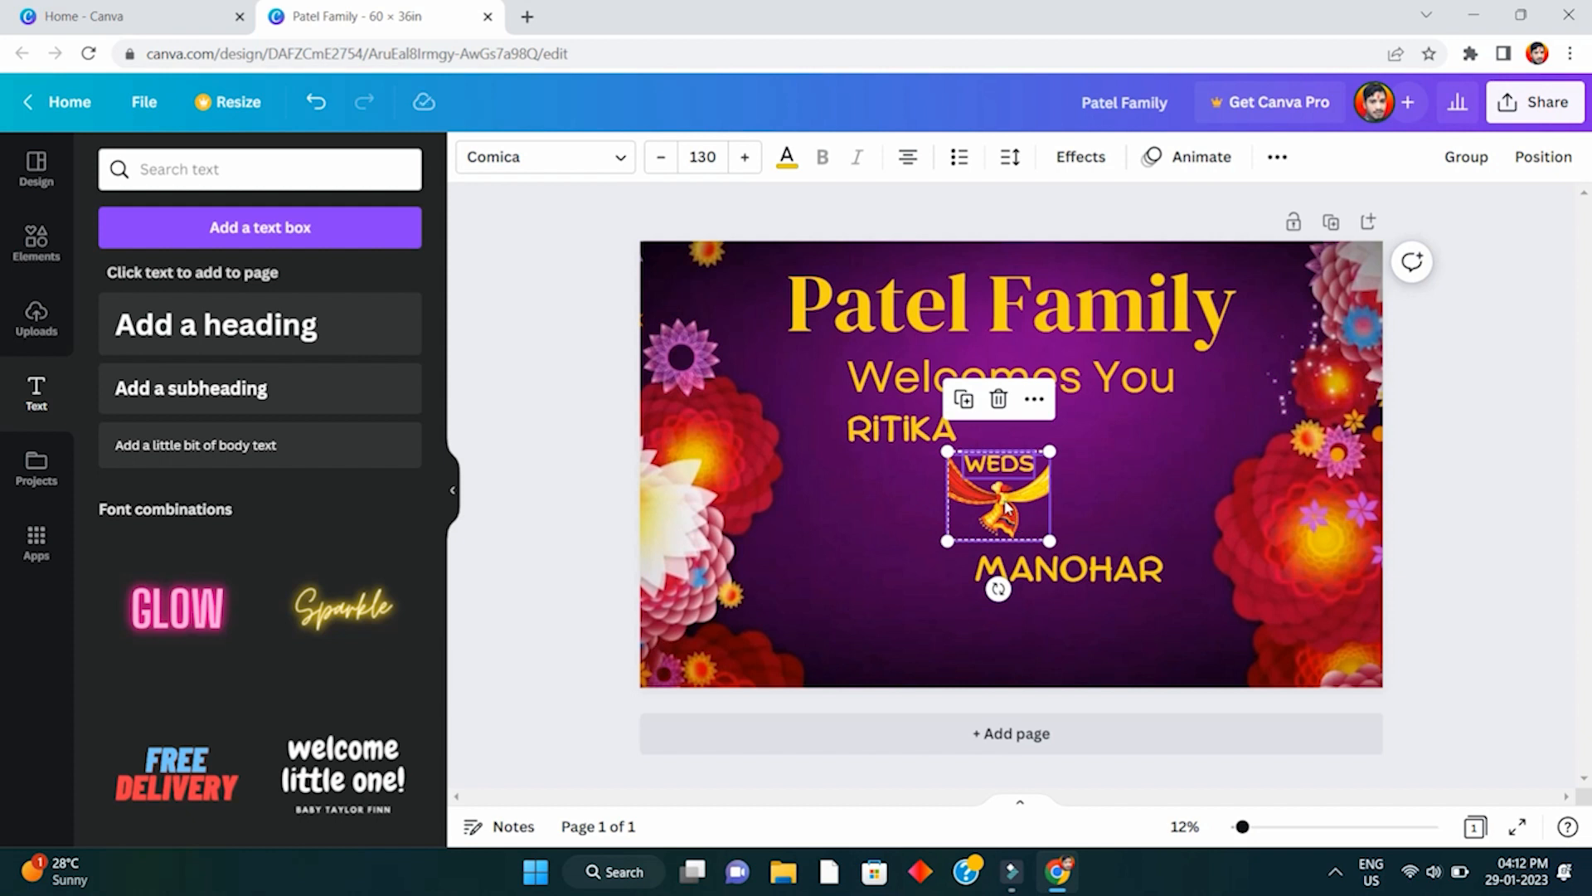
key(ctrl+g)
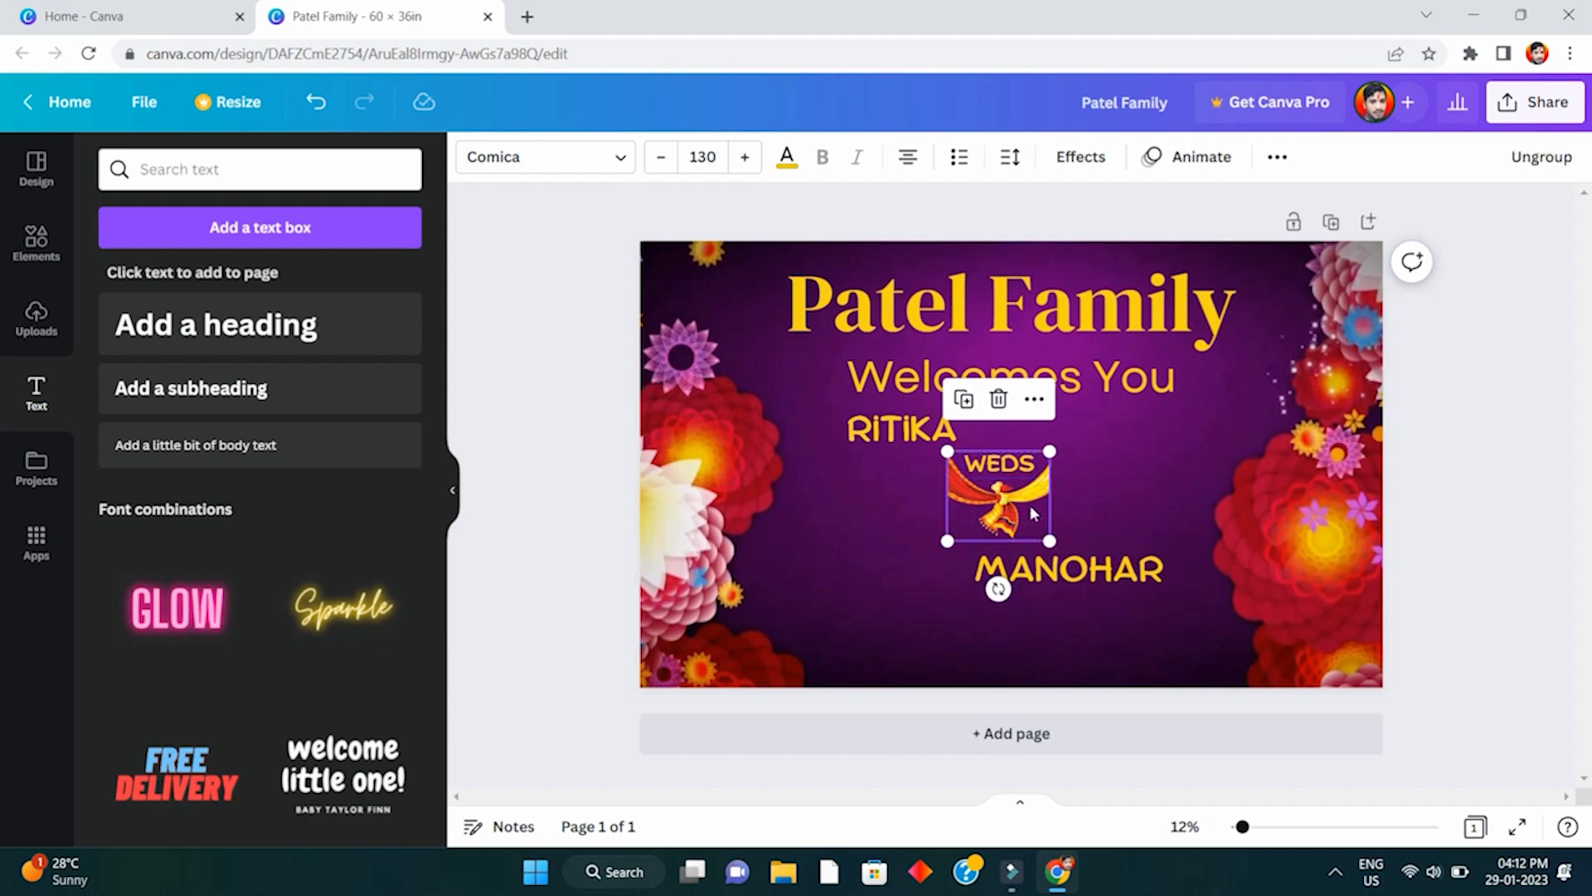
- Space RITIKA, the WEDS group and MANOHAR evenly in the vertical direction
shift+click(909, 438)
shift+click(1043, 585)
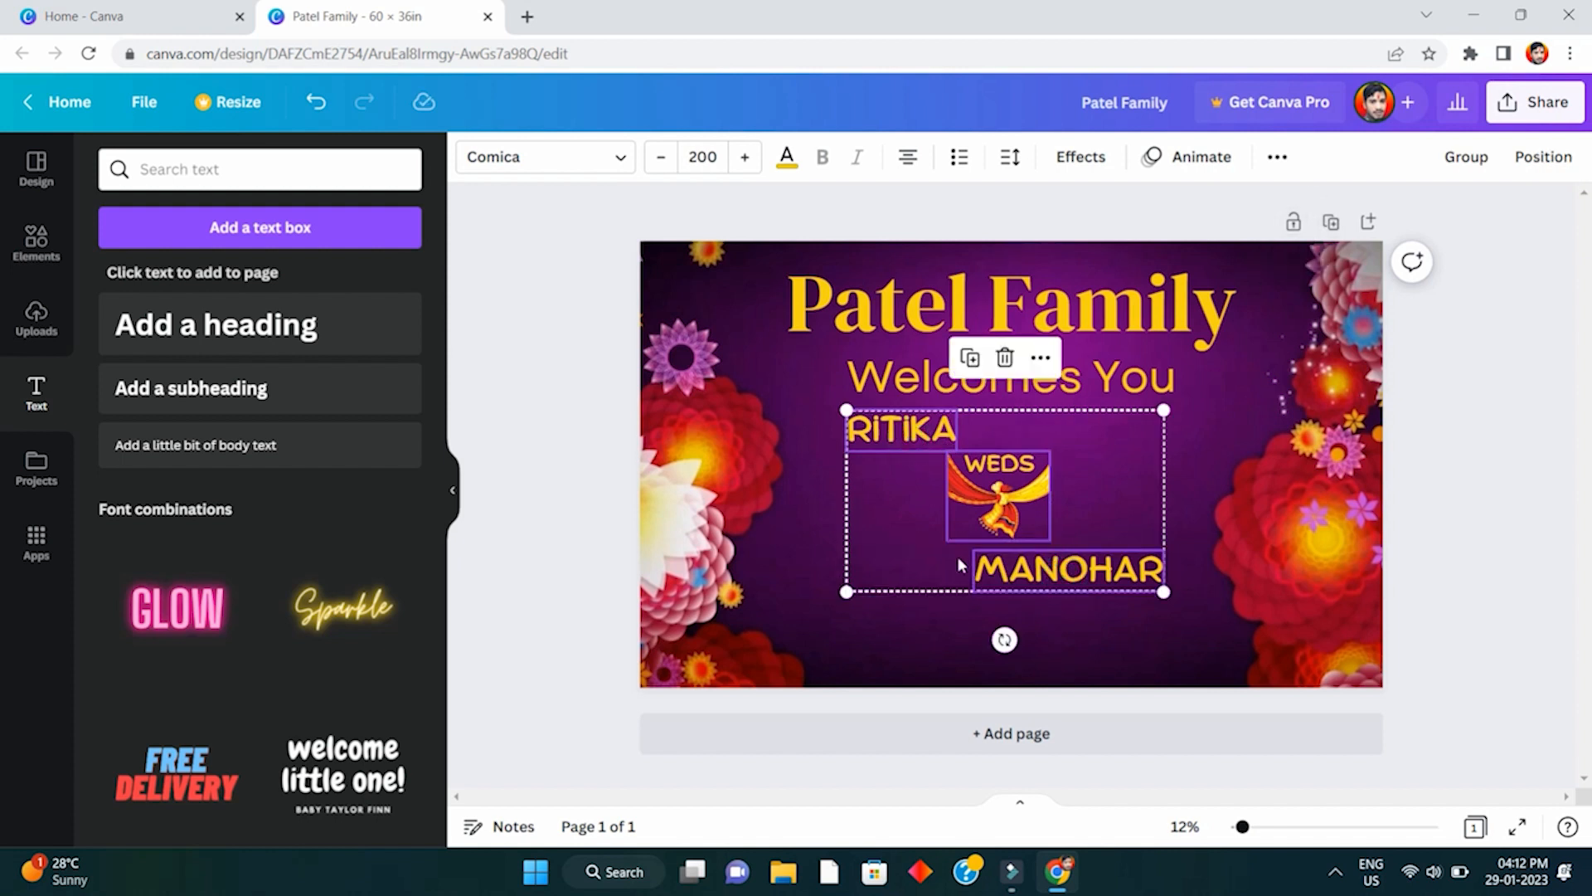
click(1541, 157)
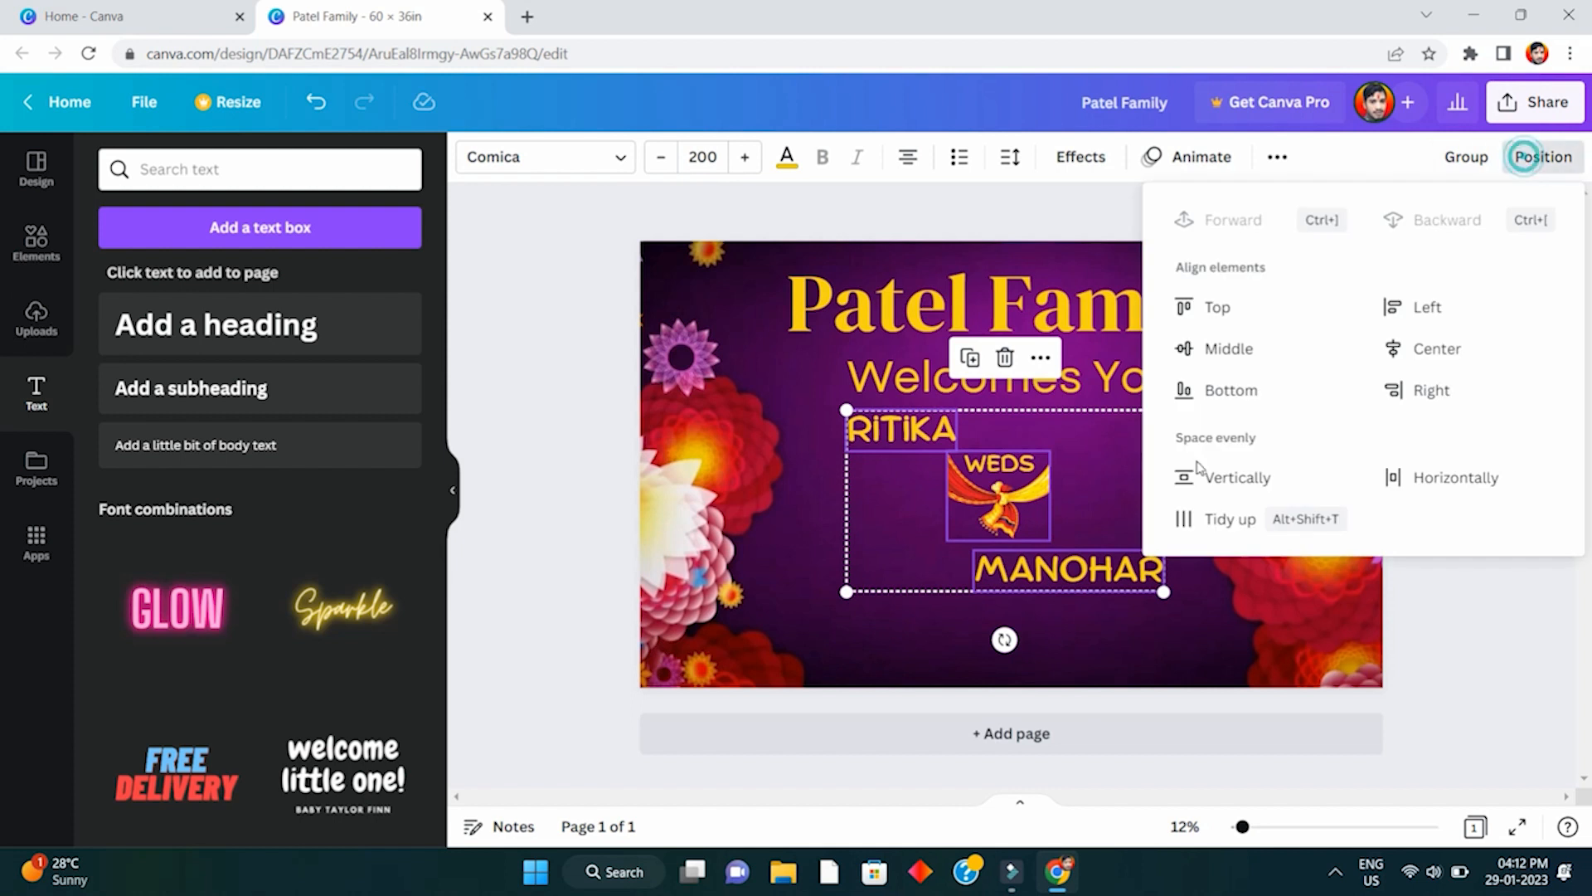
click(1233, 480)
click(1459, 631)
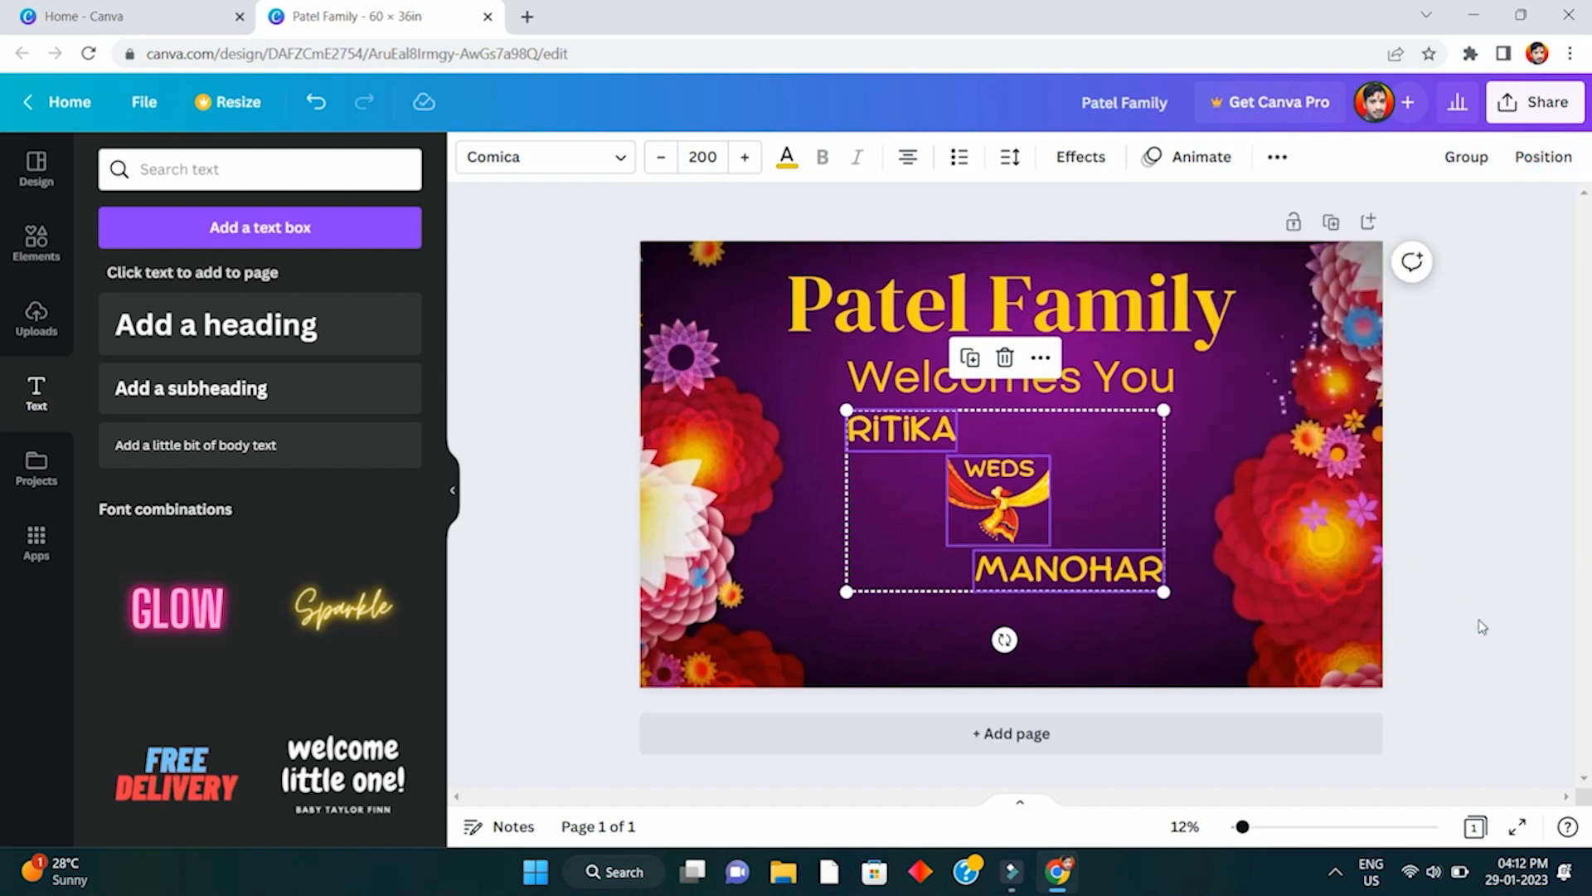
click(1480, 622)
- Group RITIKA, WEDS and MANOHAR into one unit and move it slightly down the banner
click(1000, 497)
shift+click(903, 429)
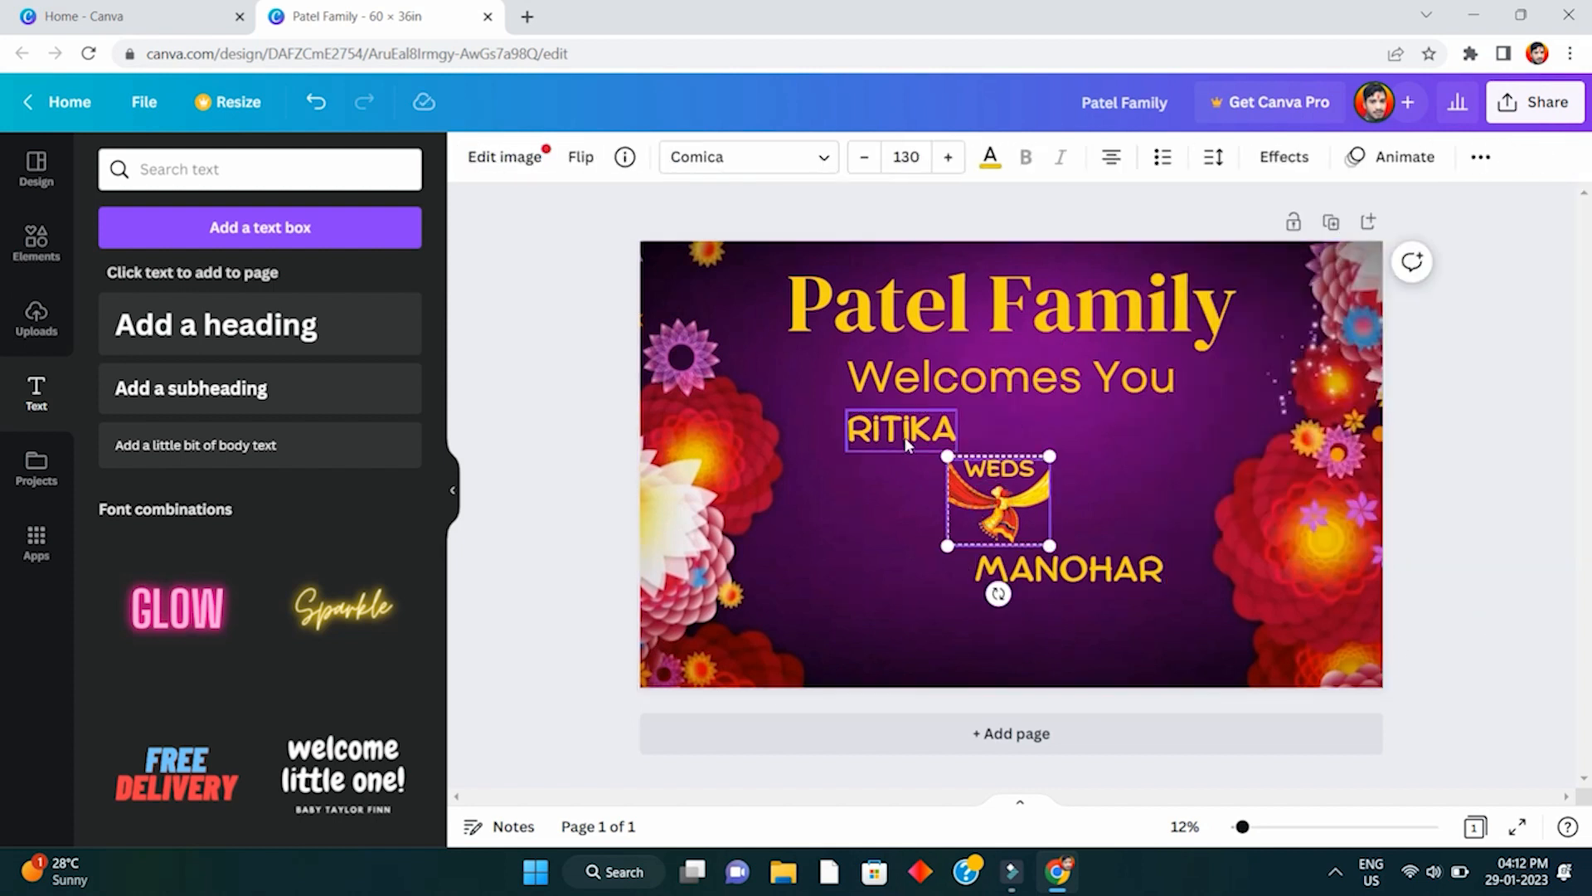
shift+click(1044, 576)
key(ctrl+g)
drag(1014, 467, 1013, 485)
click(1298, 639)
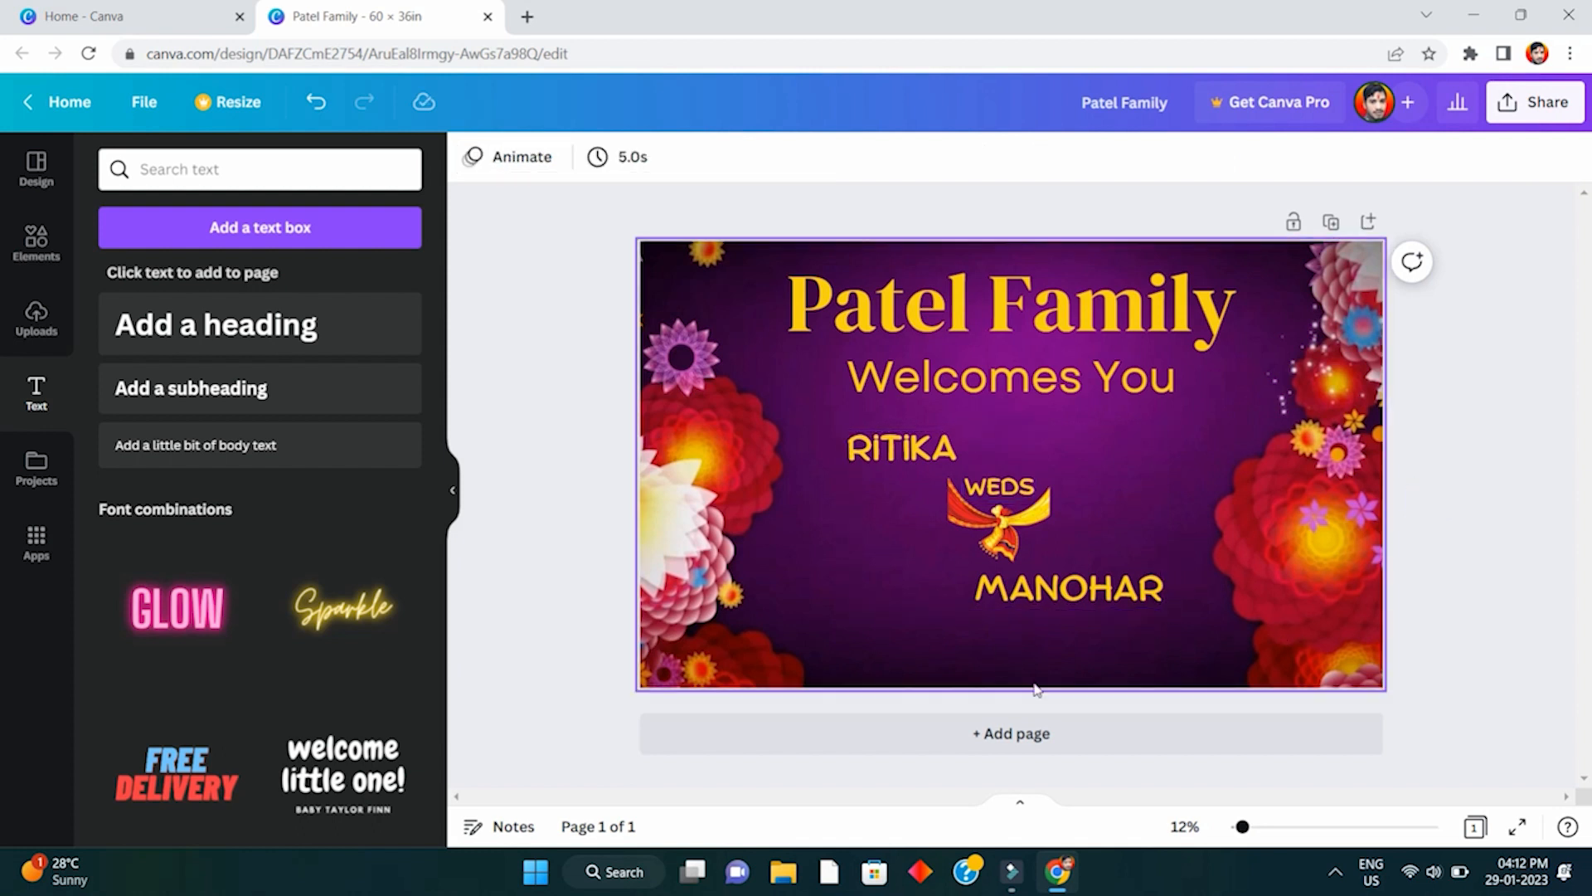
click(1012, 383)
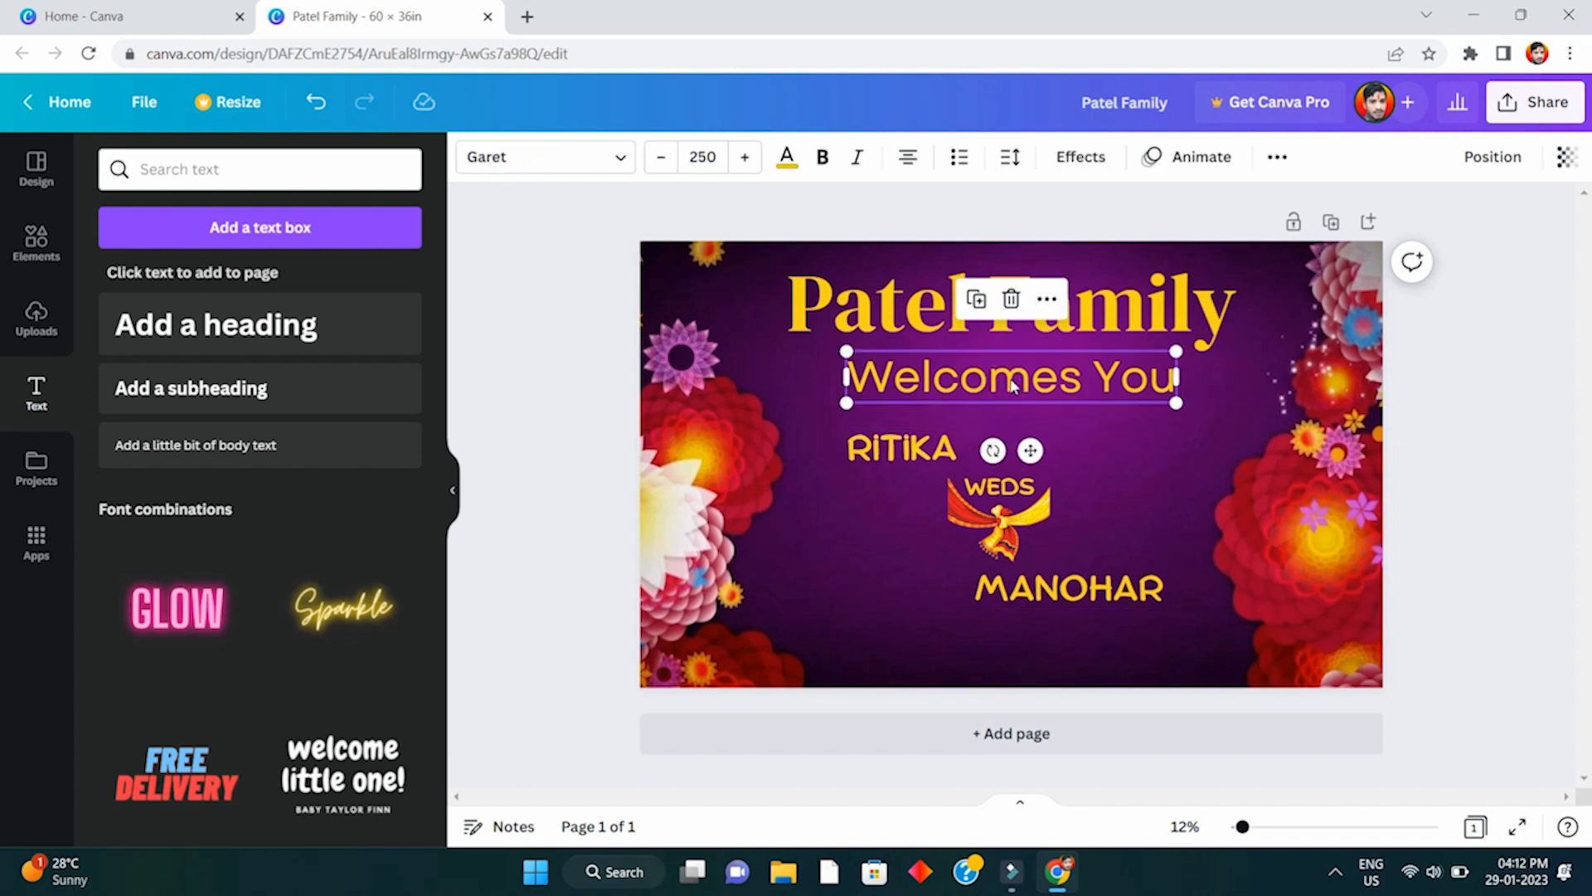
- Duplicate Welcomes You below MANOHAR and retype the copy as 'Date :'
drag(1010, 379, 1002, 651)
double_click(1001, 651)
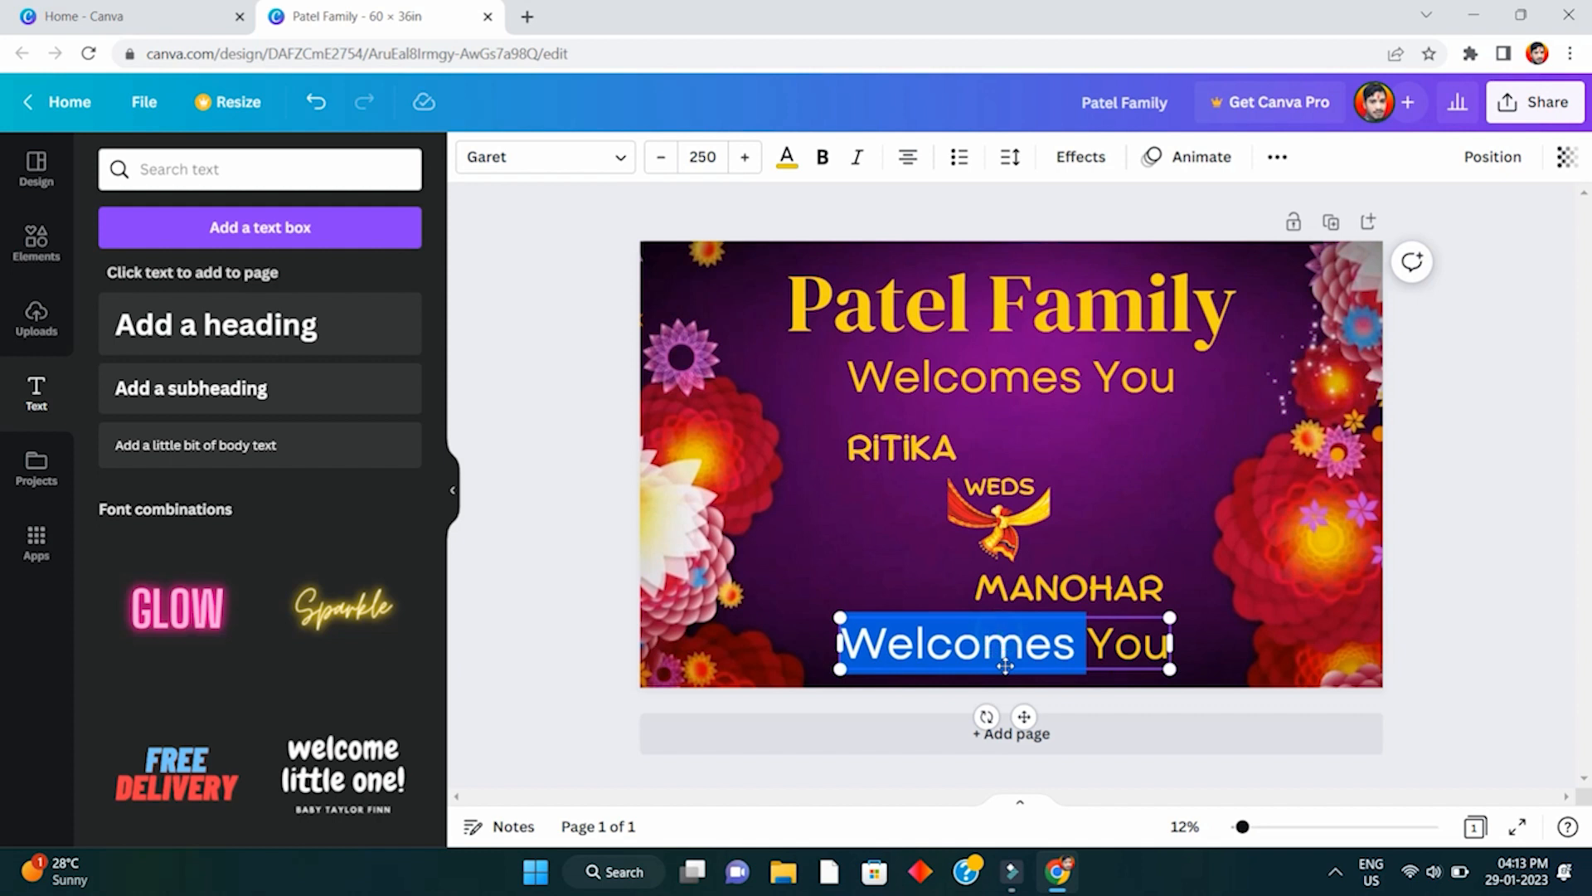
key(ctrl+a)
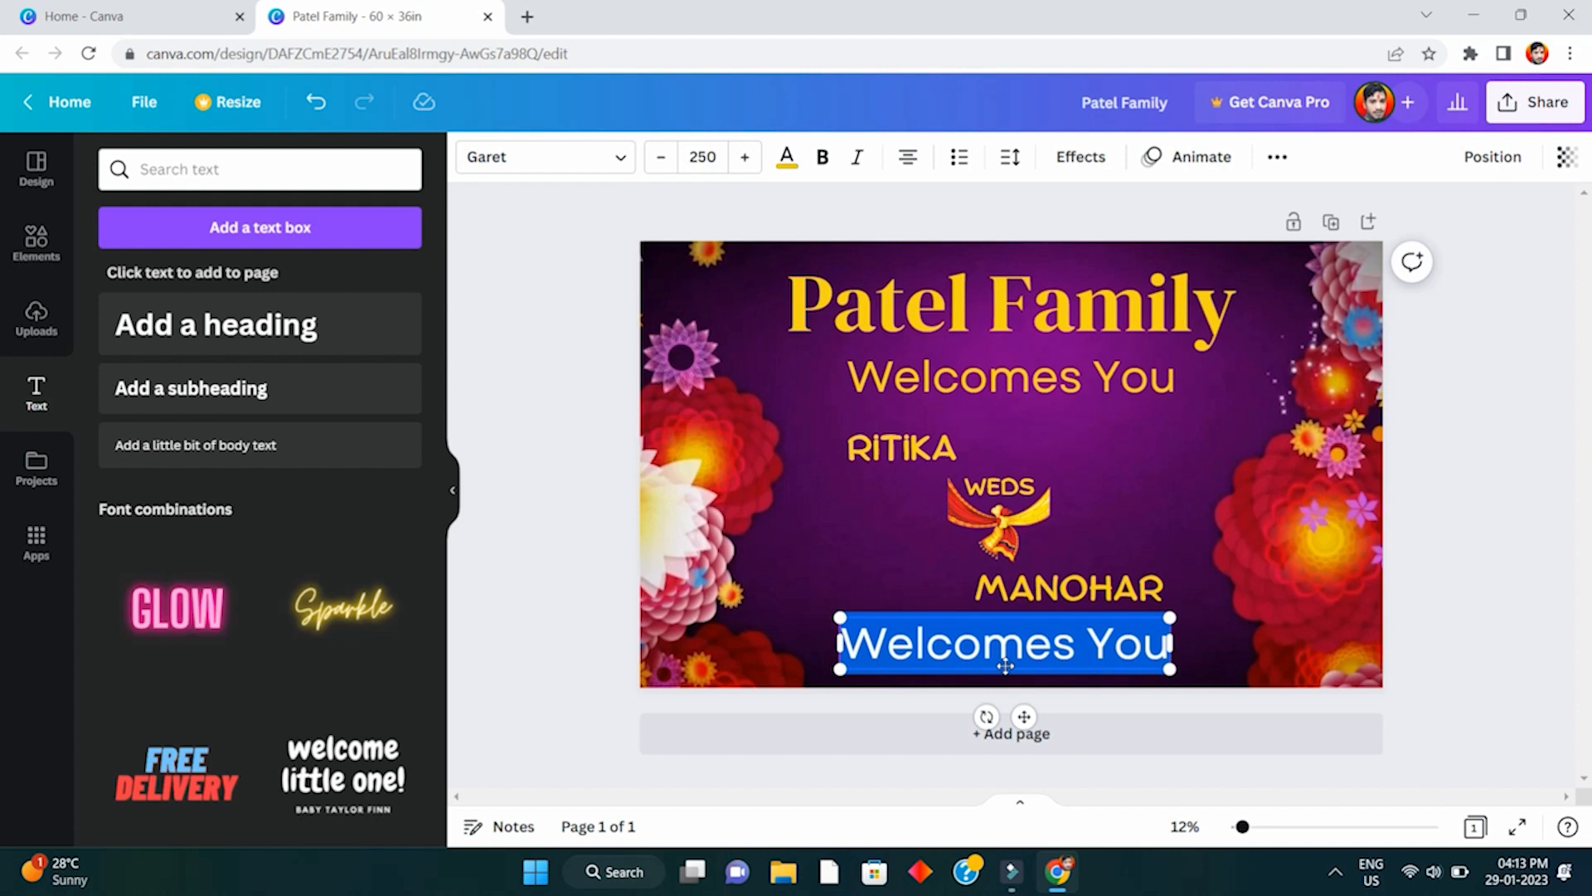
text(Date :)
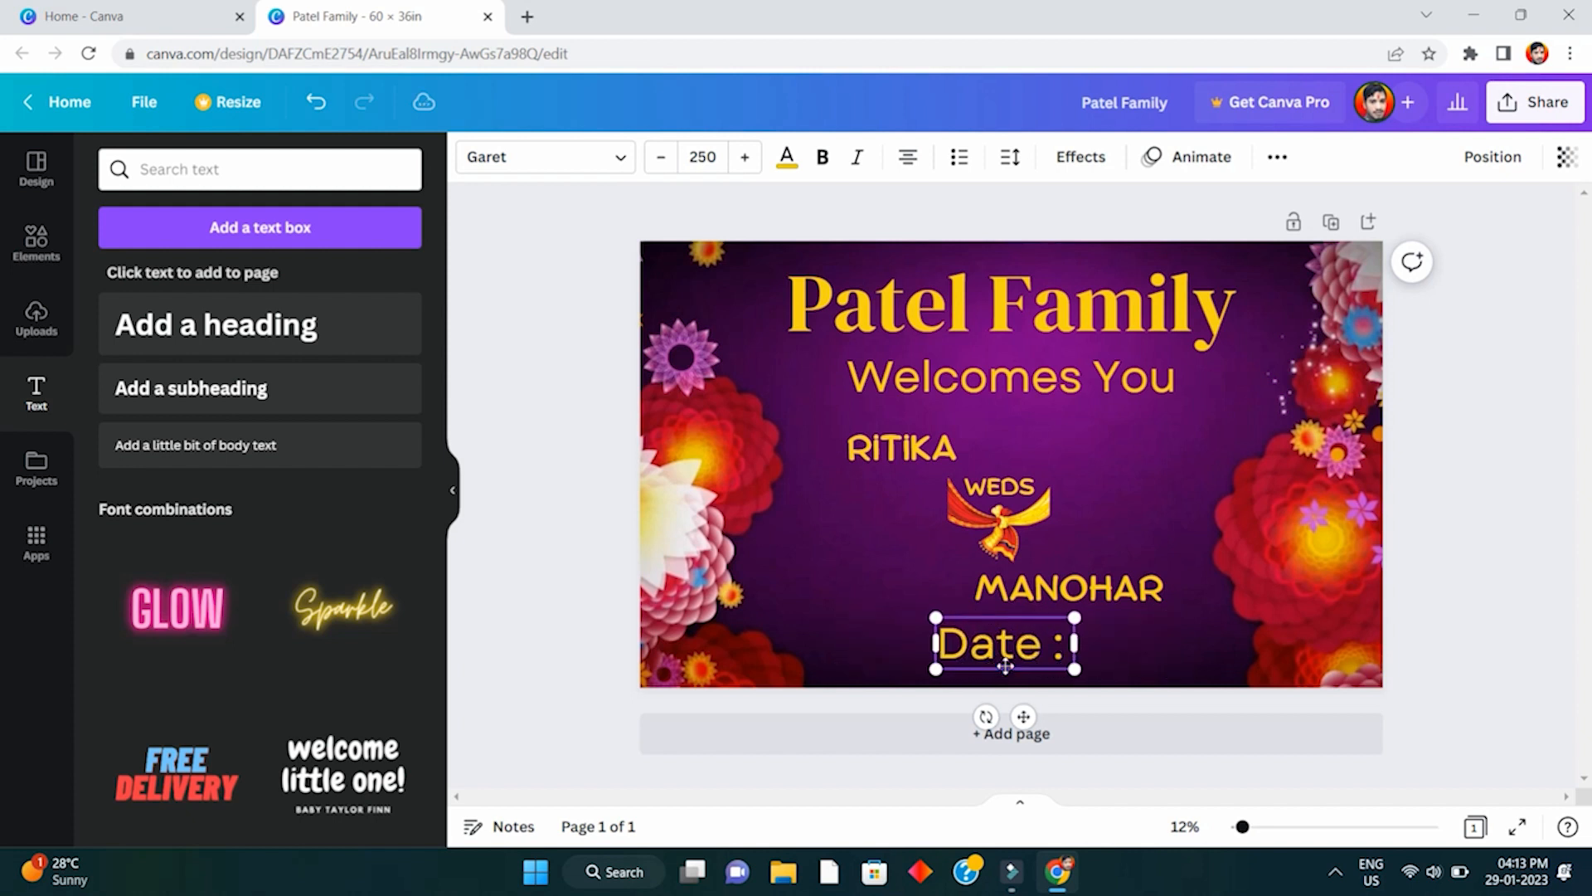
key(BackSpace)
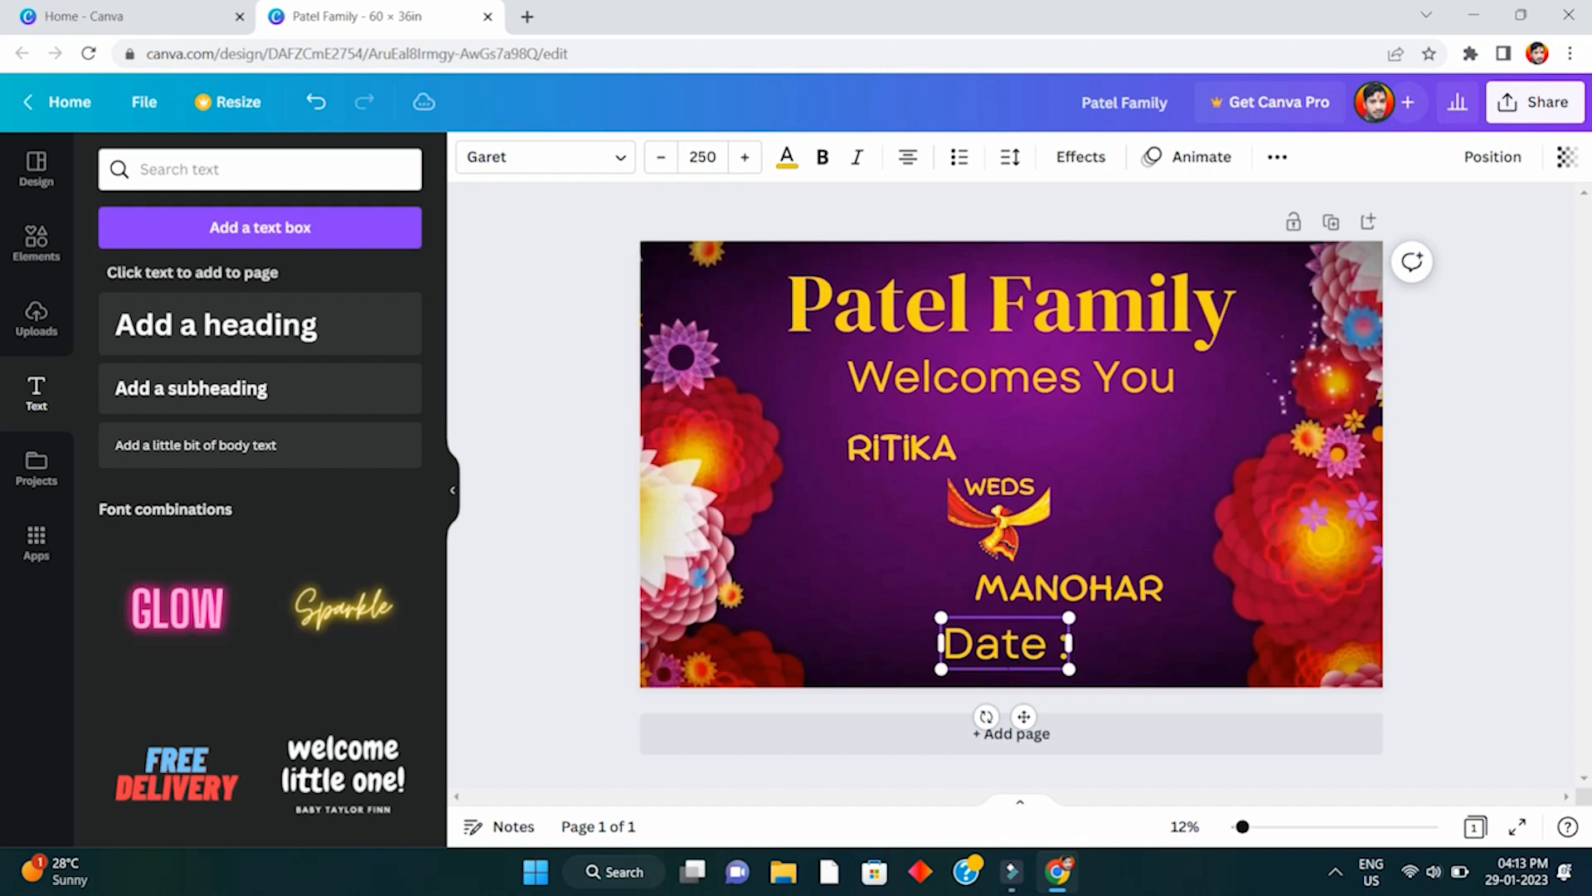
click(879, 581)
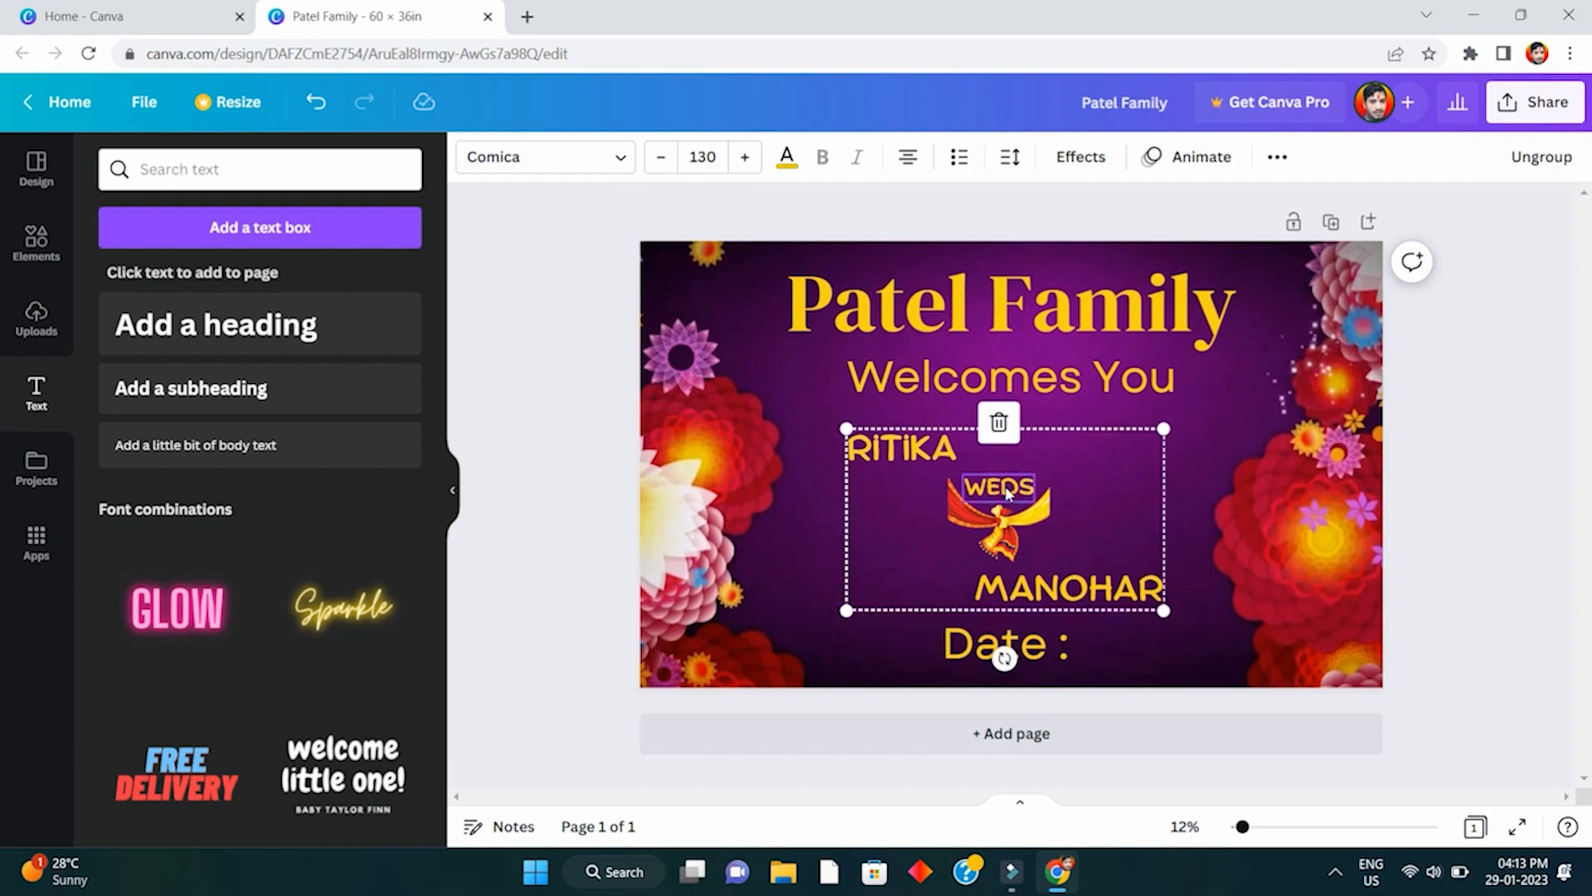
- Set the date text to size 130 and complete it as 'Date : 26 March 2023' on one line
click(1003, 640)
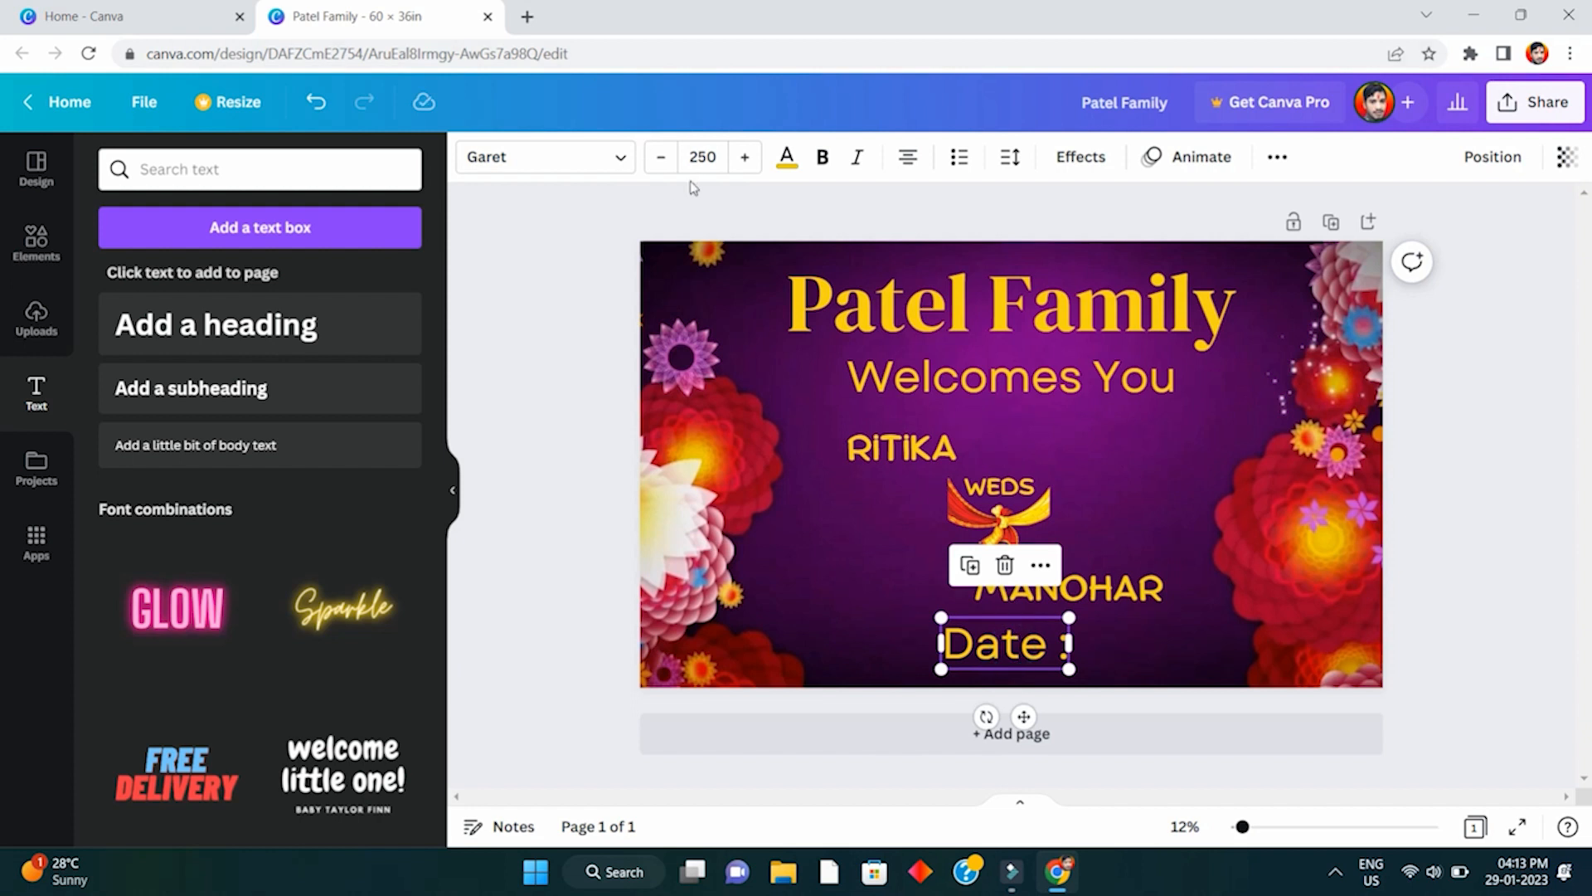
click(703, 156)
text(130)
key(Return)
drag(1003, 635, 1097, 656)
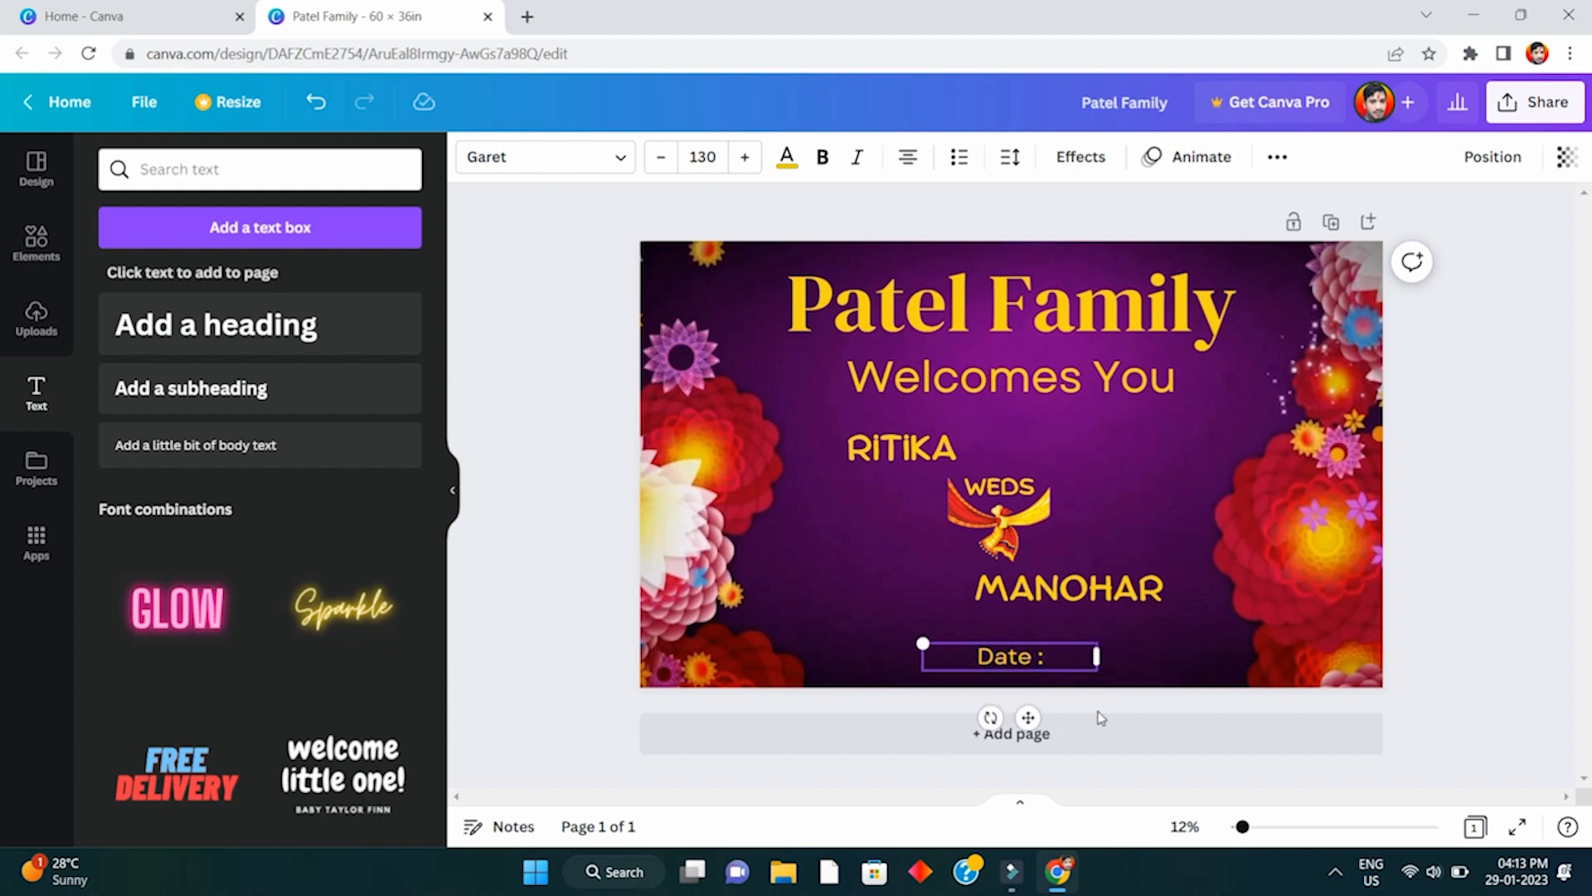
text(26)
key(BackSpace)
key(BackSpace)
key(BackSpace)
text(: 26 March)
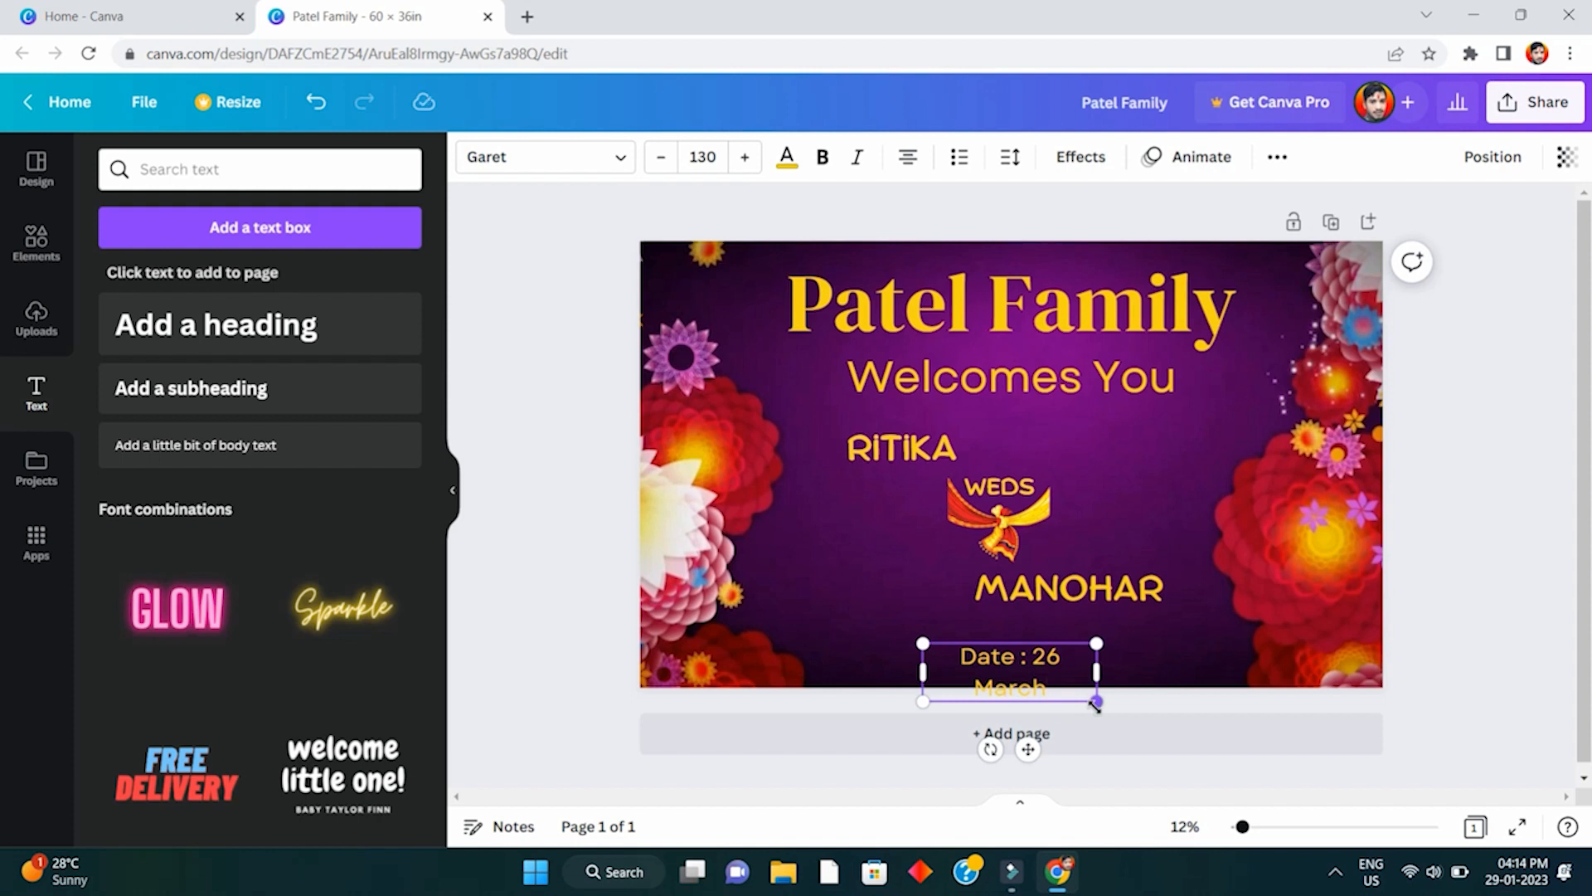
text( 2023)
drag(1097, 673, 1200, 665)
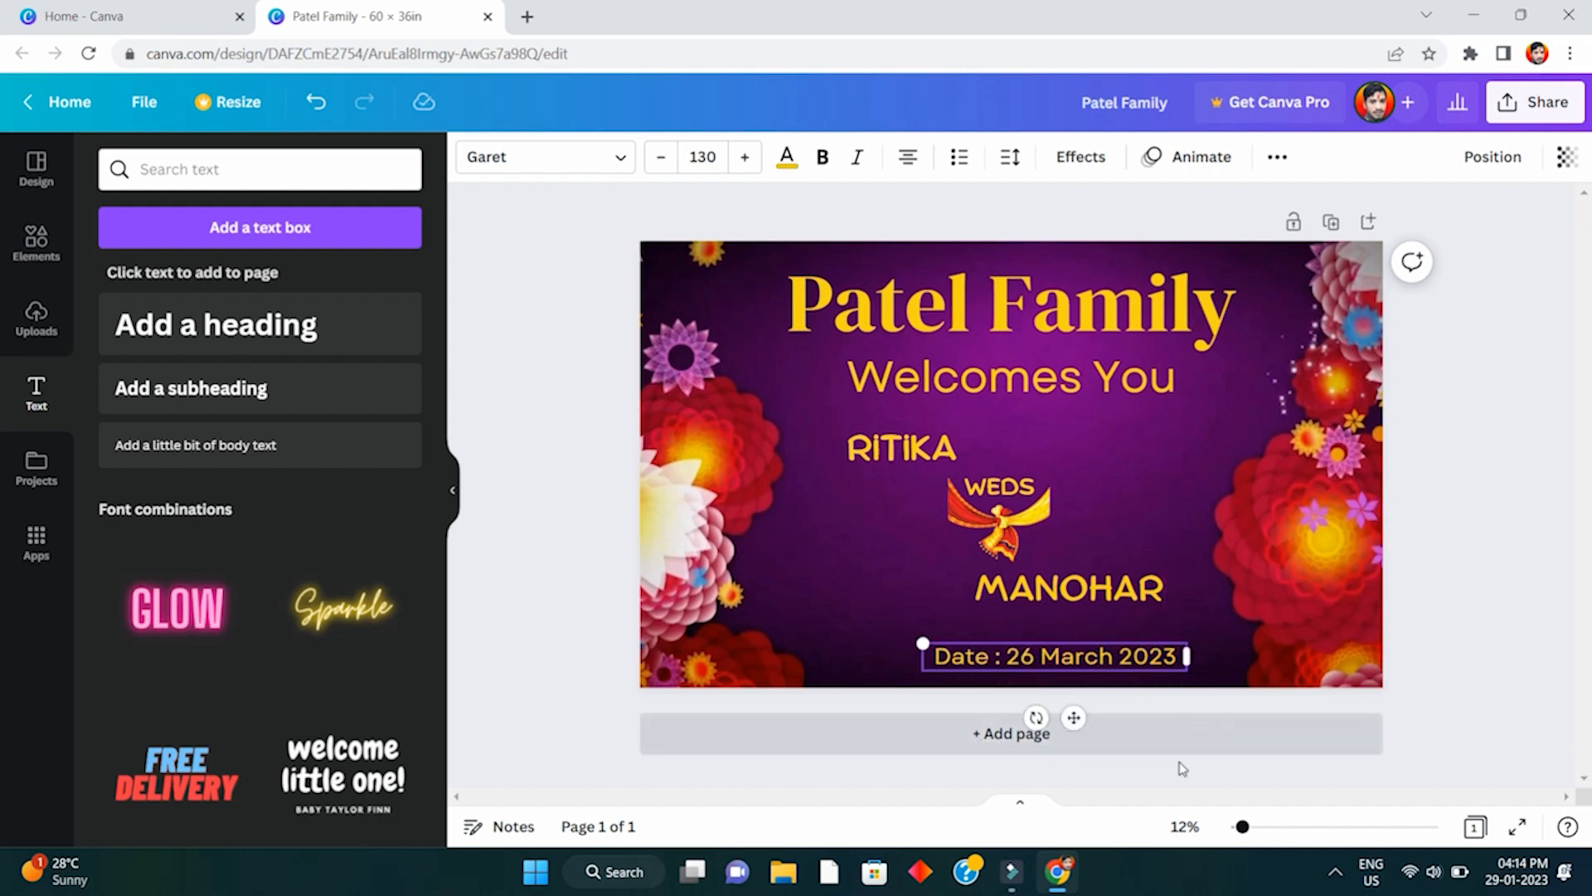
- Centre the date line horizontally on the page
click(1493, 157)
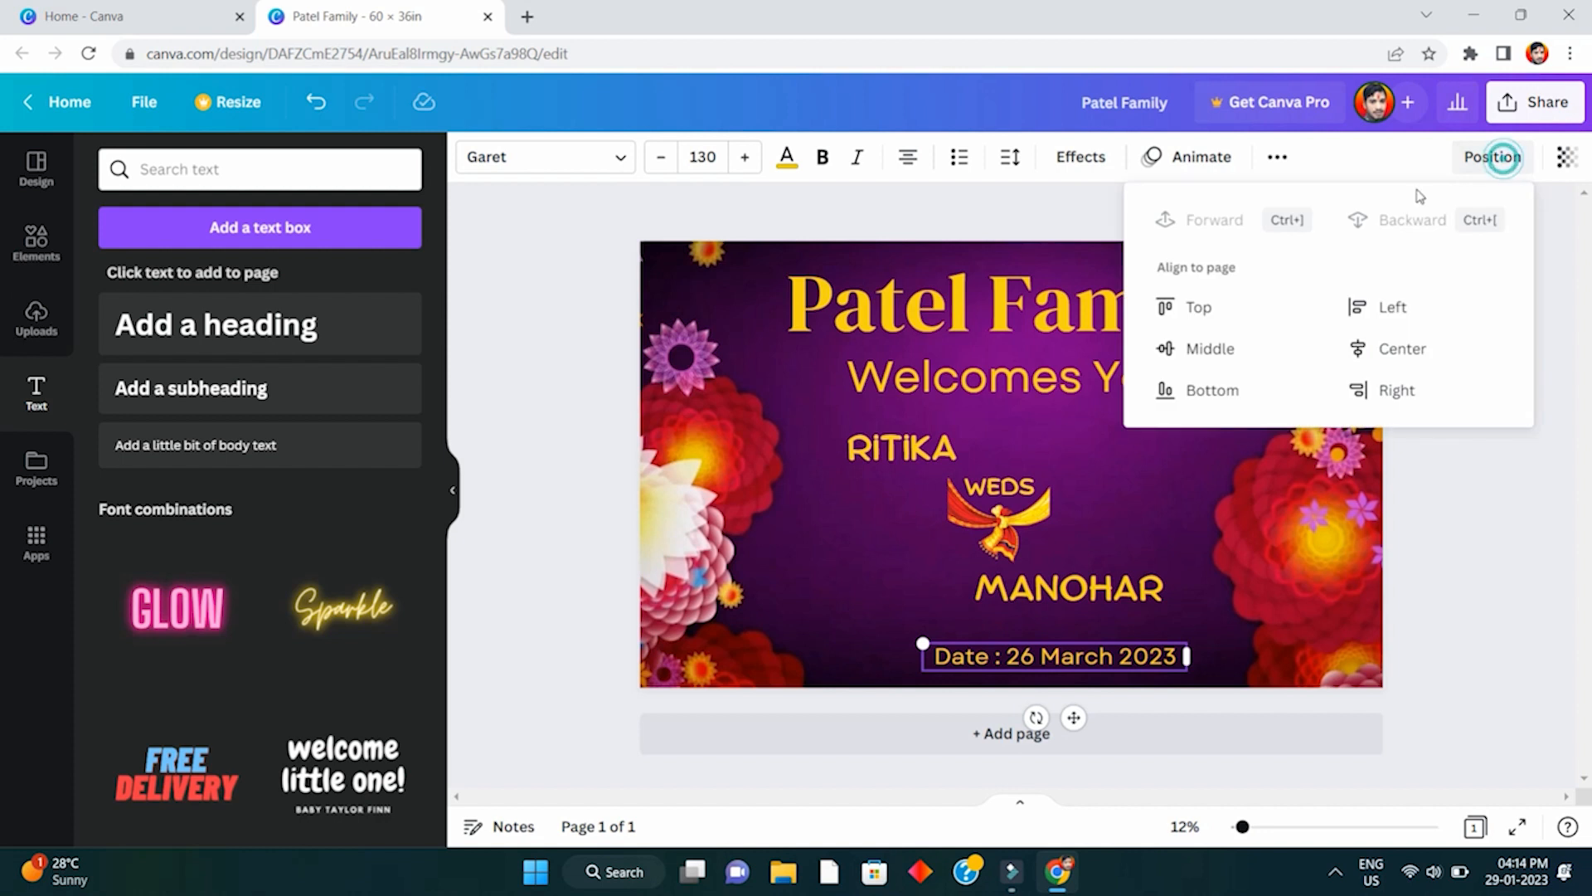
click(1383, 347)
click(1435, 585)
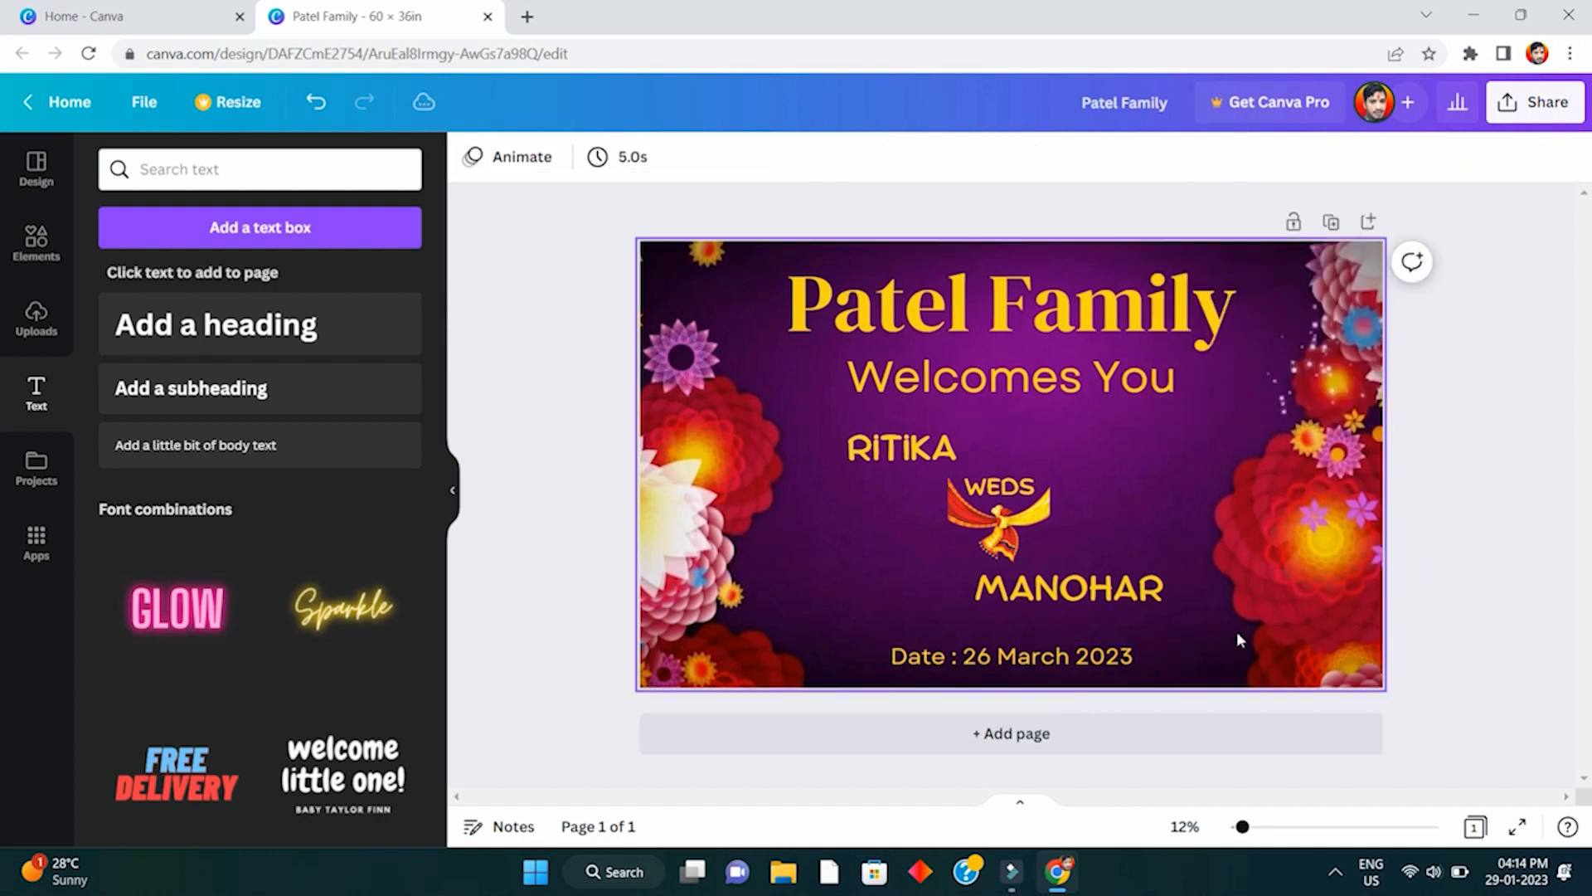
- Space Welcomes You, the names group and the date evenly vertically, then start an image upload
click(1144, 606)
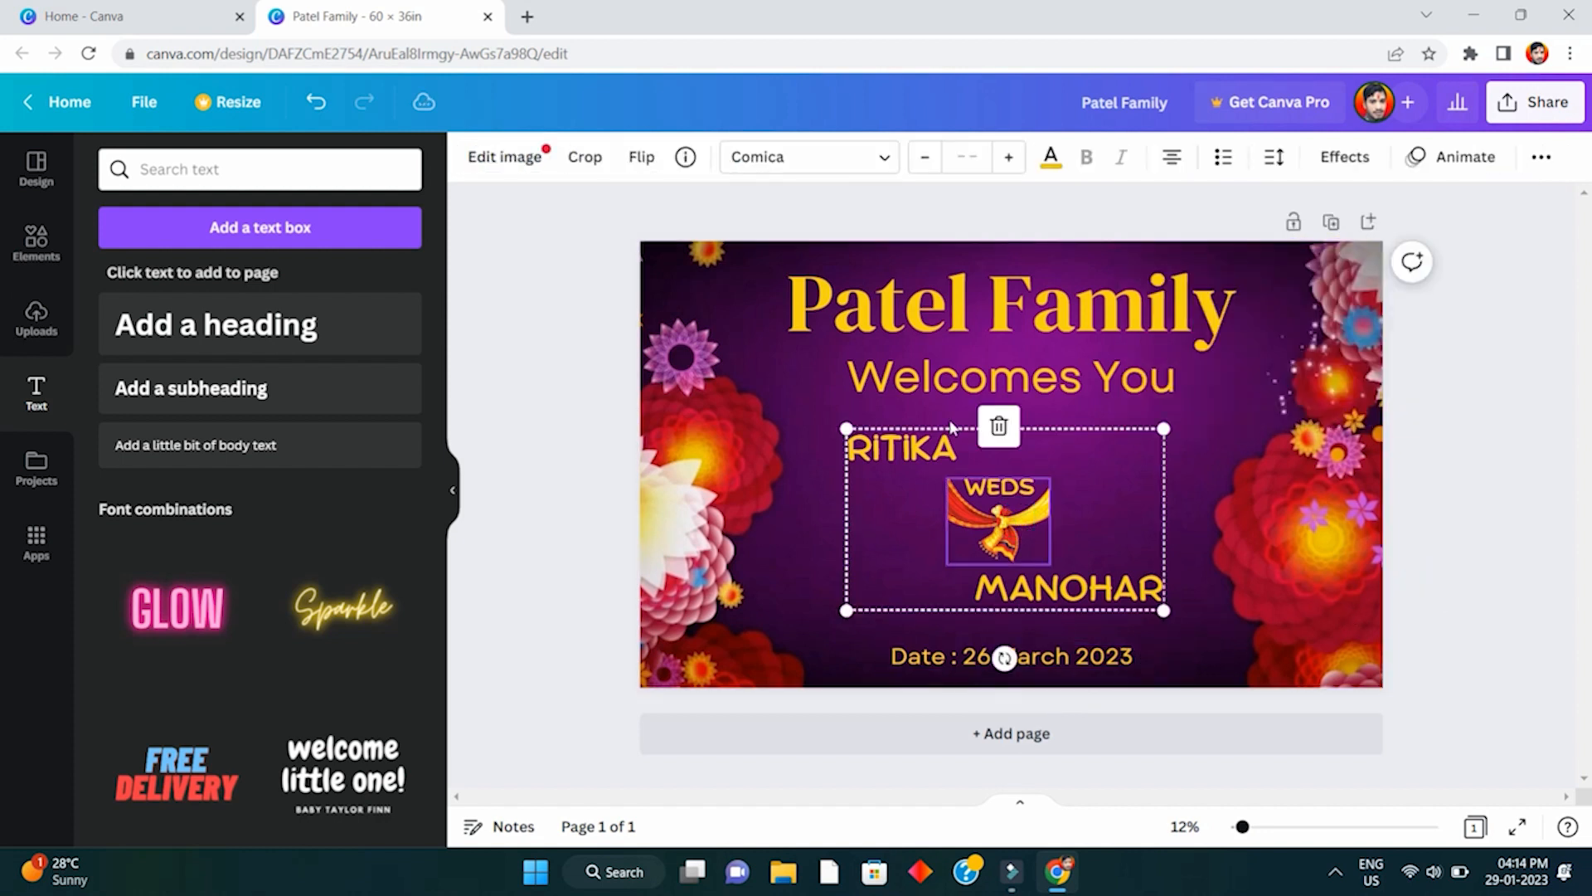
shift+click(921, 379)
shift+click(1078, 656)
click(1543, 156)
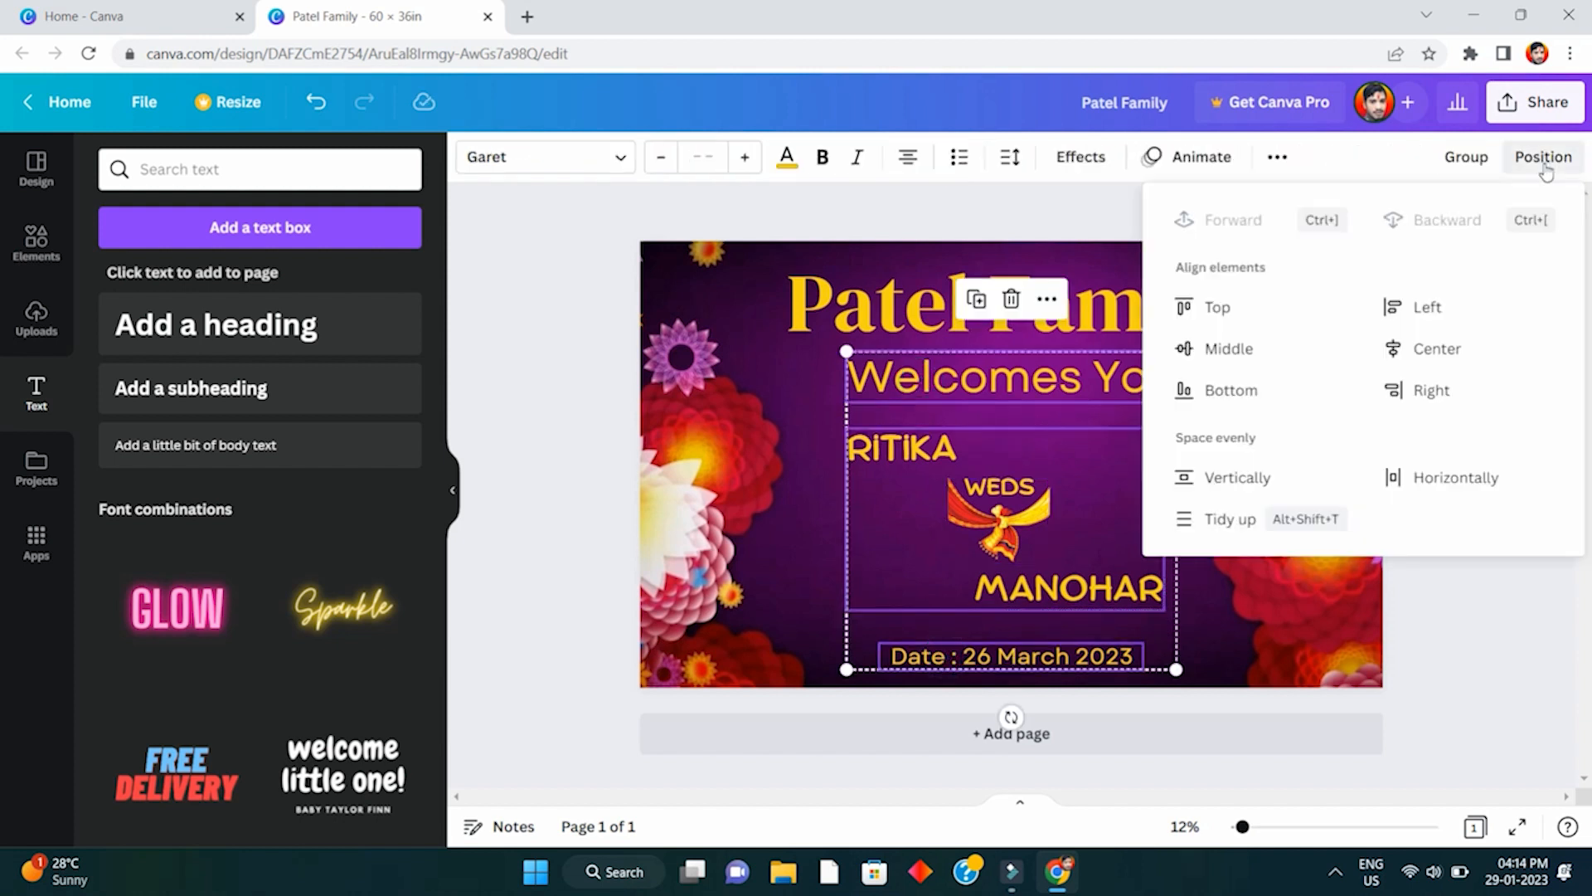
click(1218, 487)
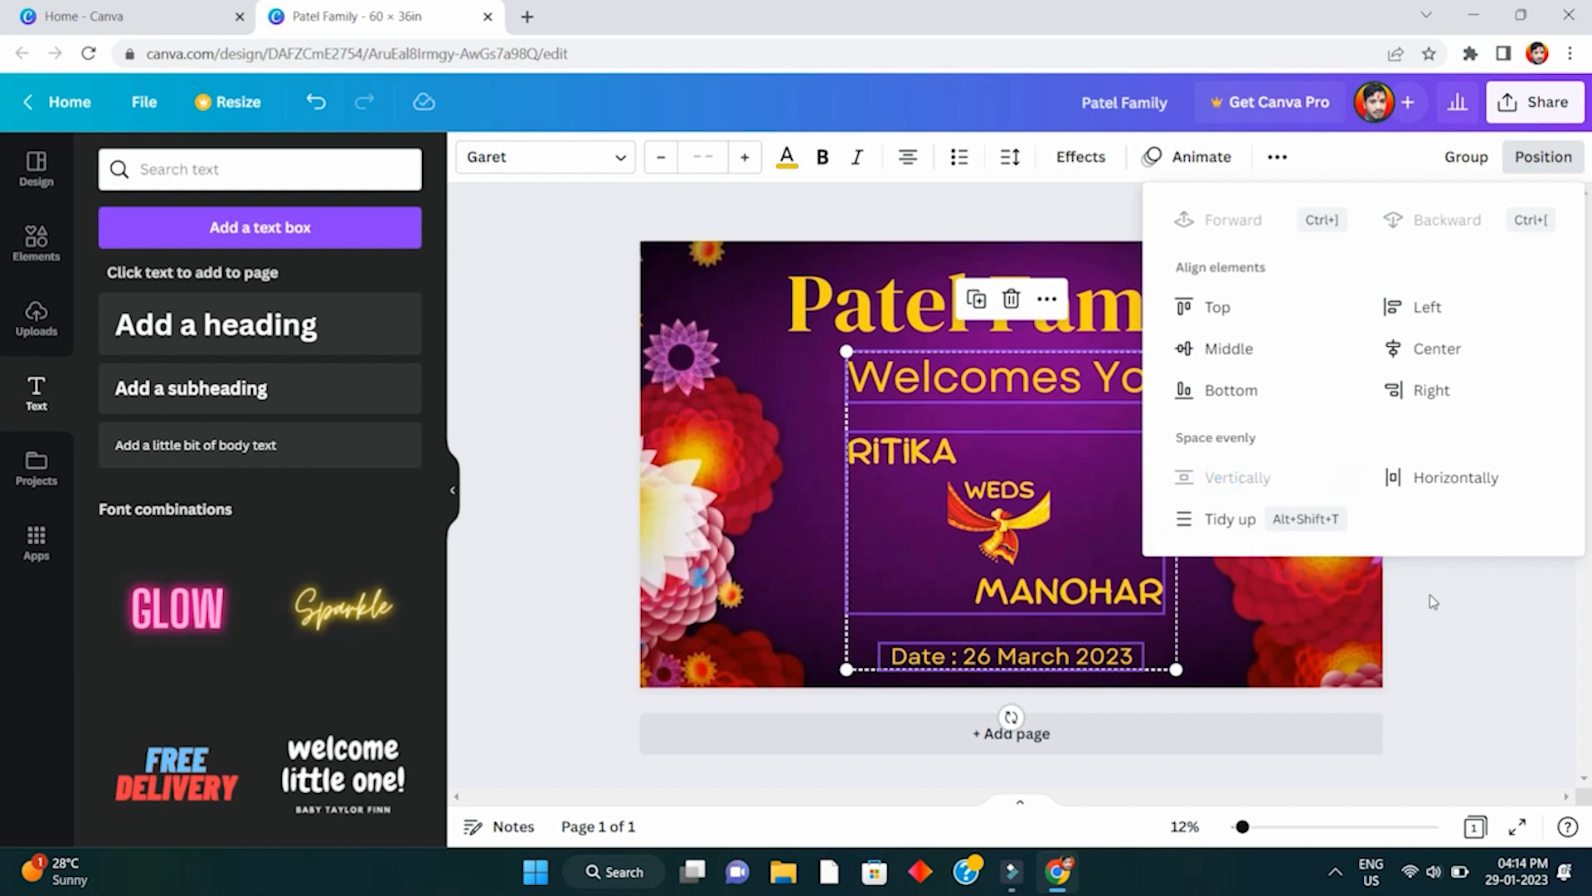
click(1430, 595)
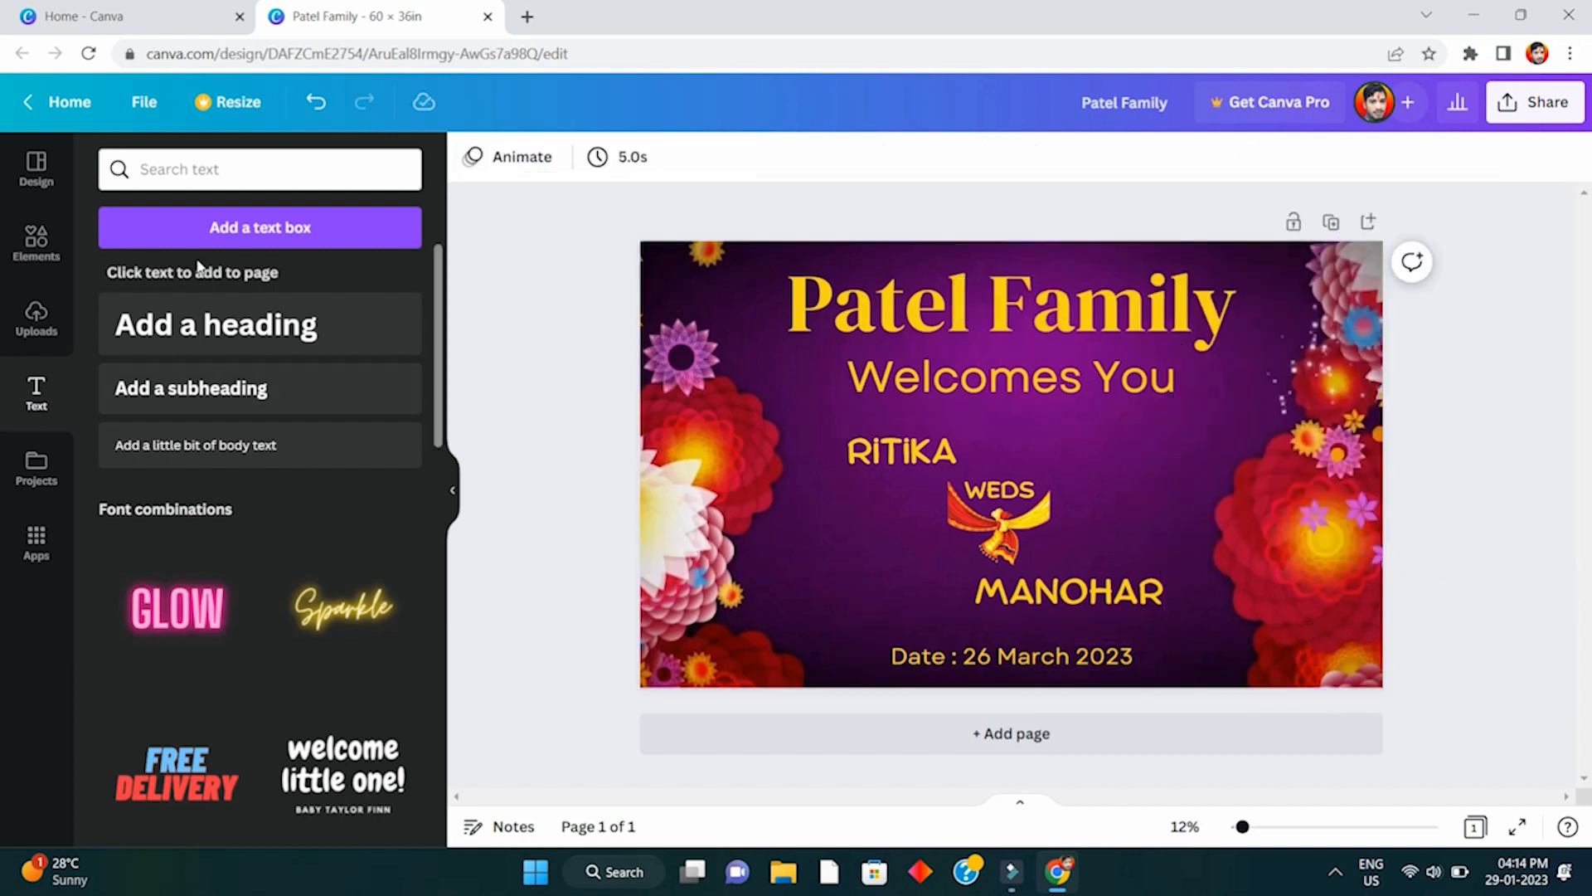
click(39, 319)
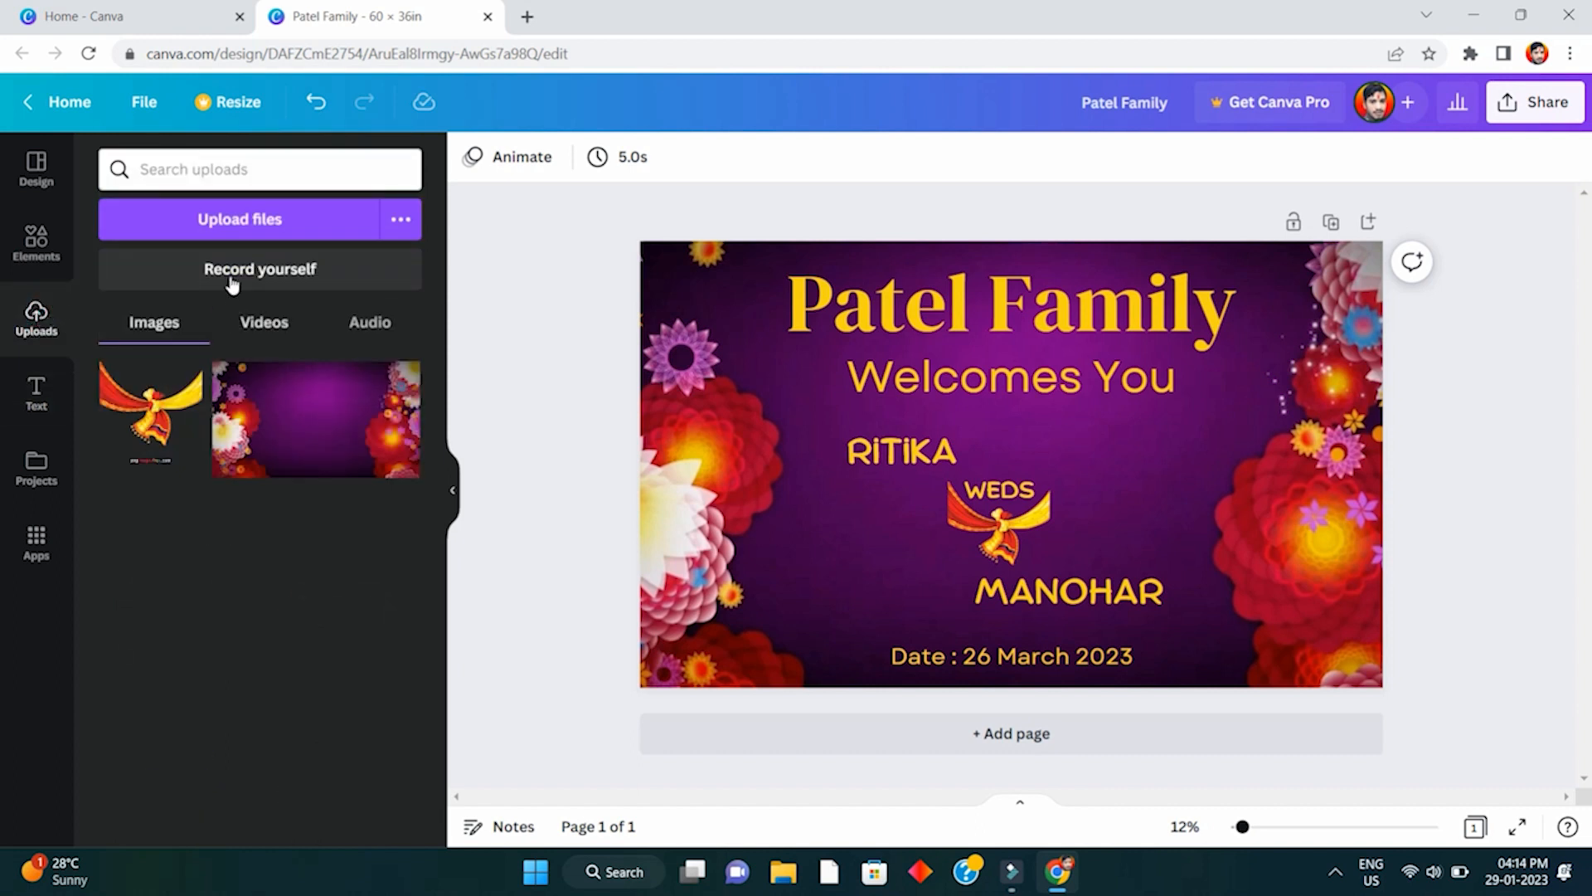
click(235, 225)
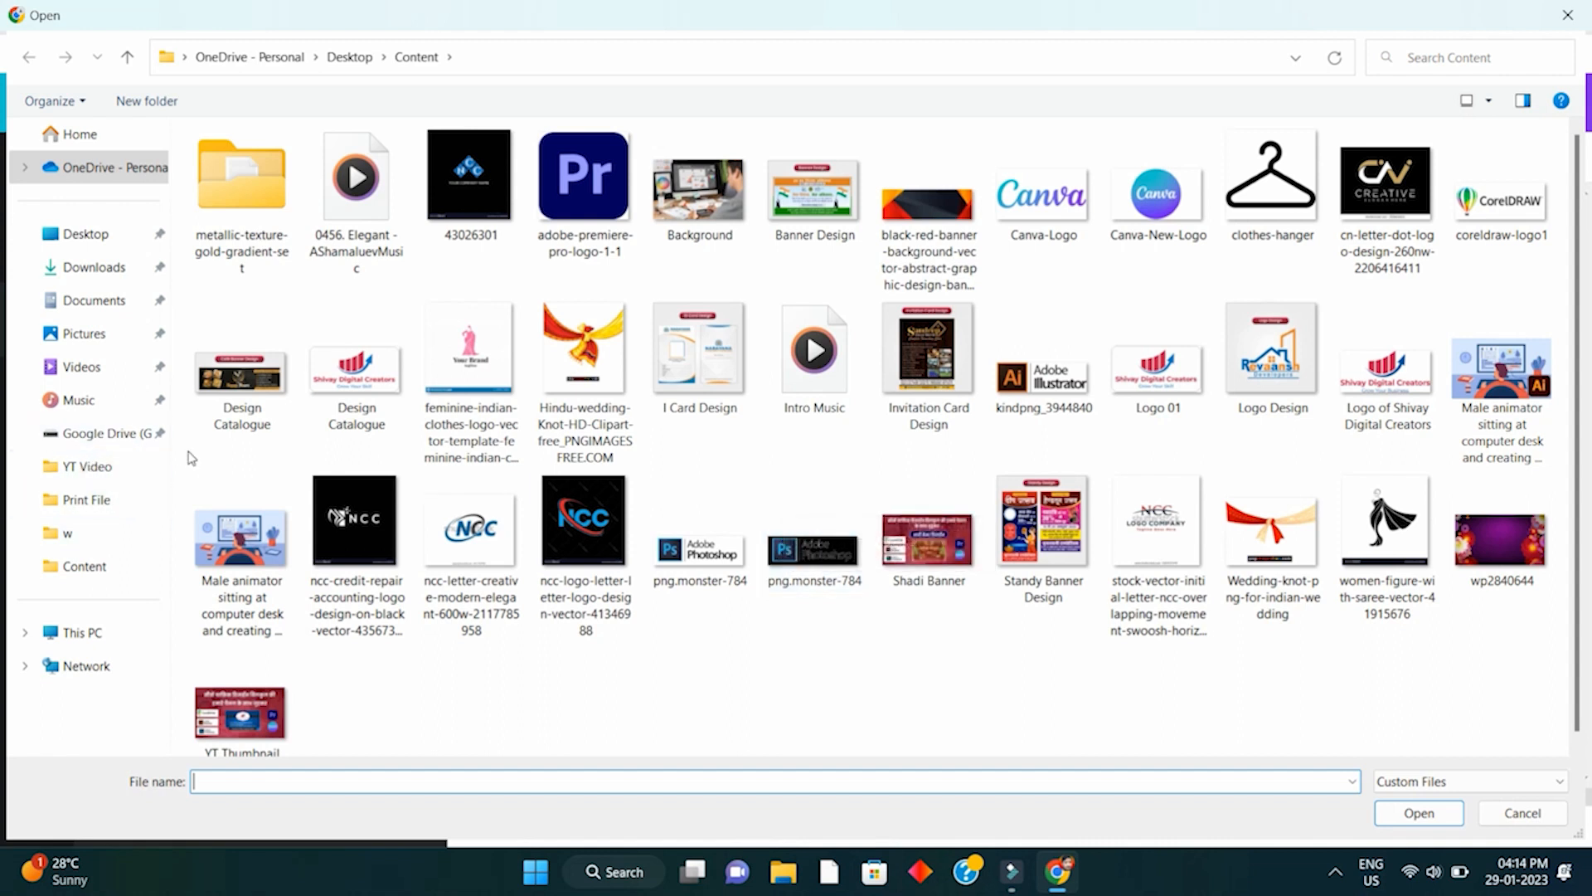
- Upload kindpng_1755479 from F: > Collection > Wedding, viewed as large icons
click(108, 632)
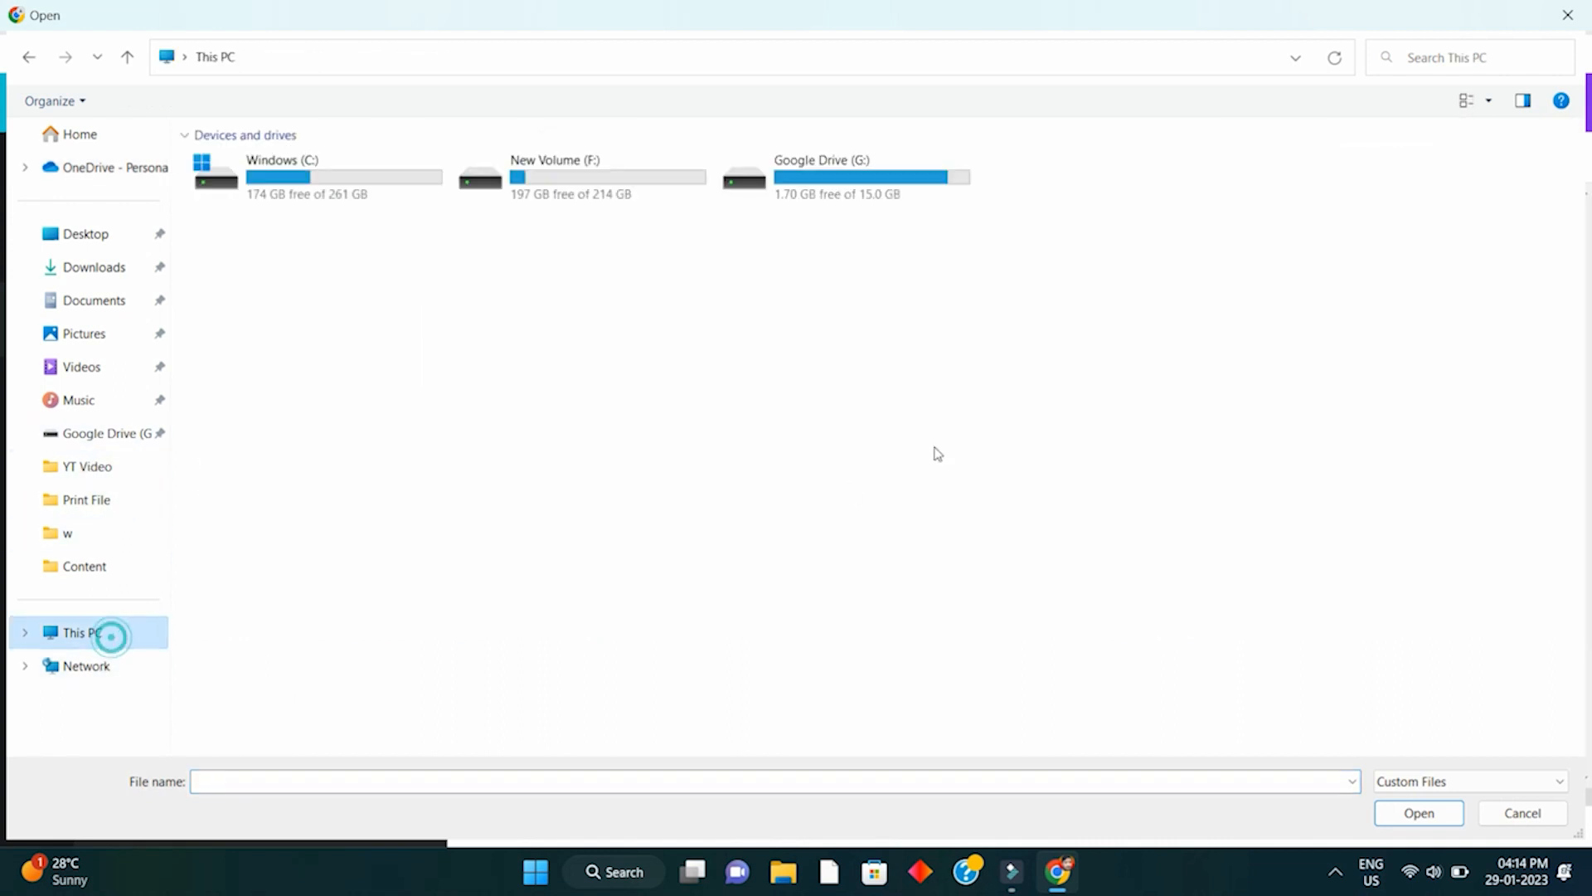
double_click(590, 170)
double_click(264, 162)
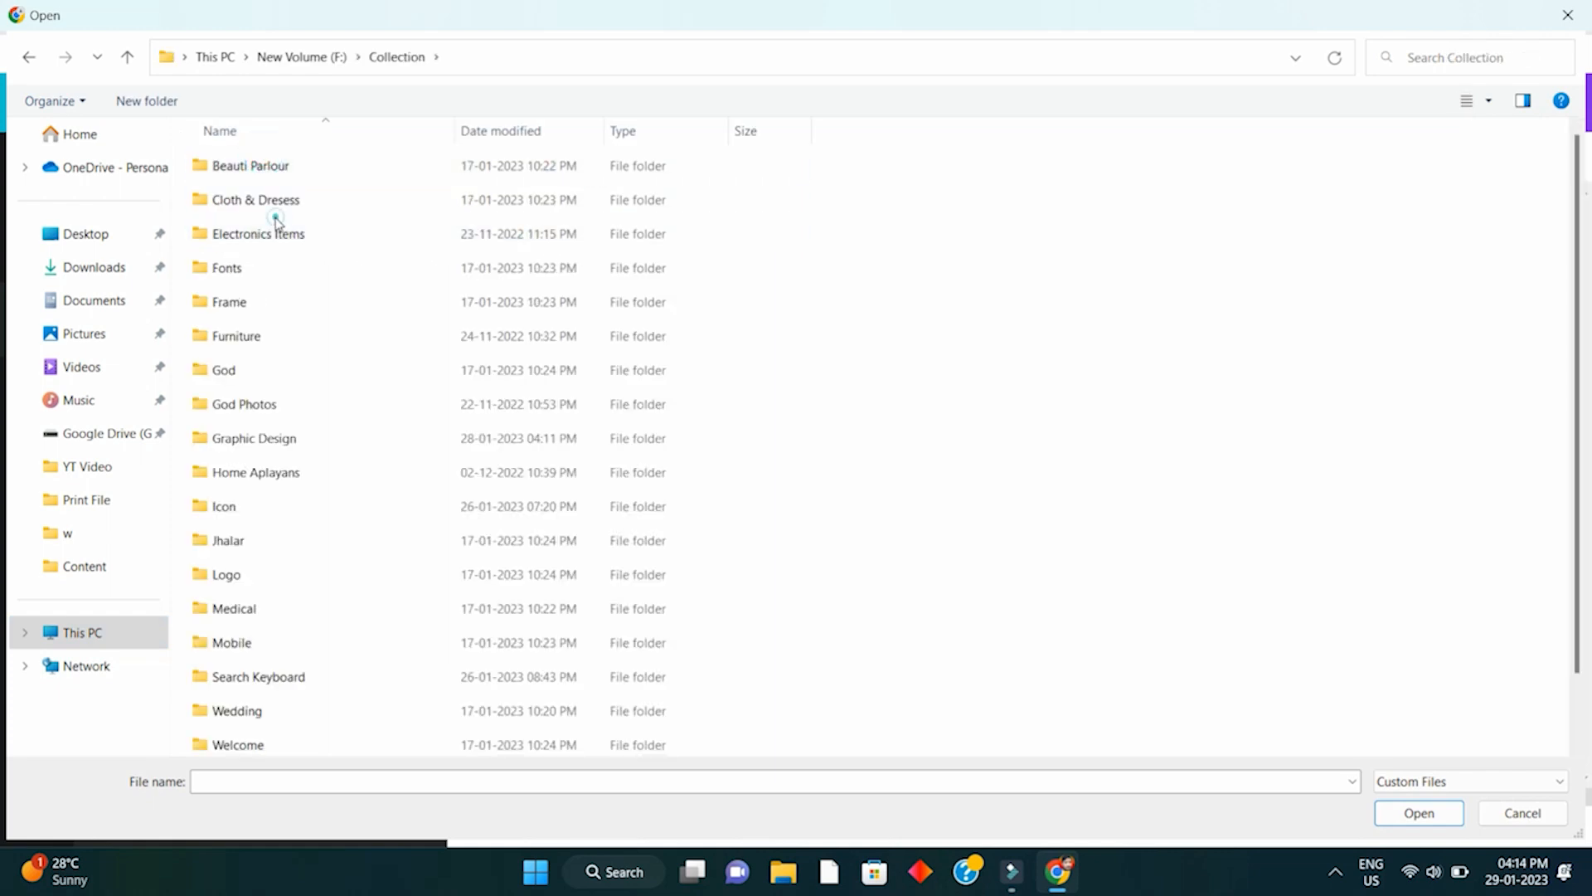
click(276, 213)
key(w)
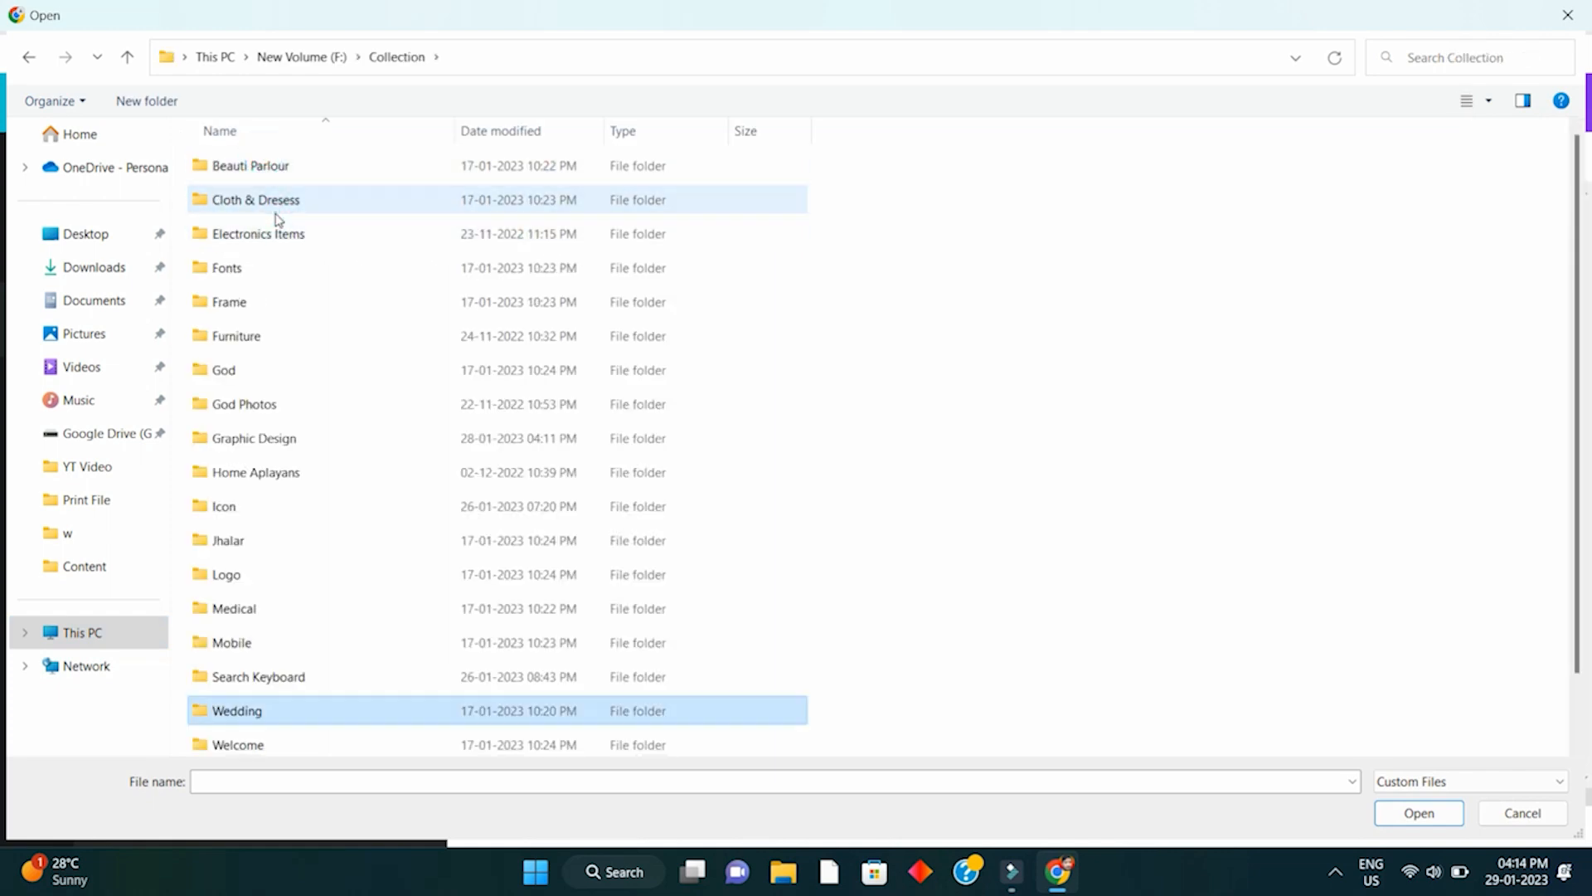
double_click(258, 710)
right_click(384, 536)
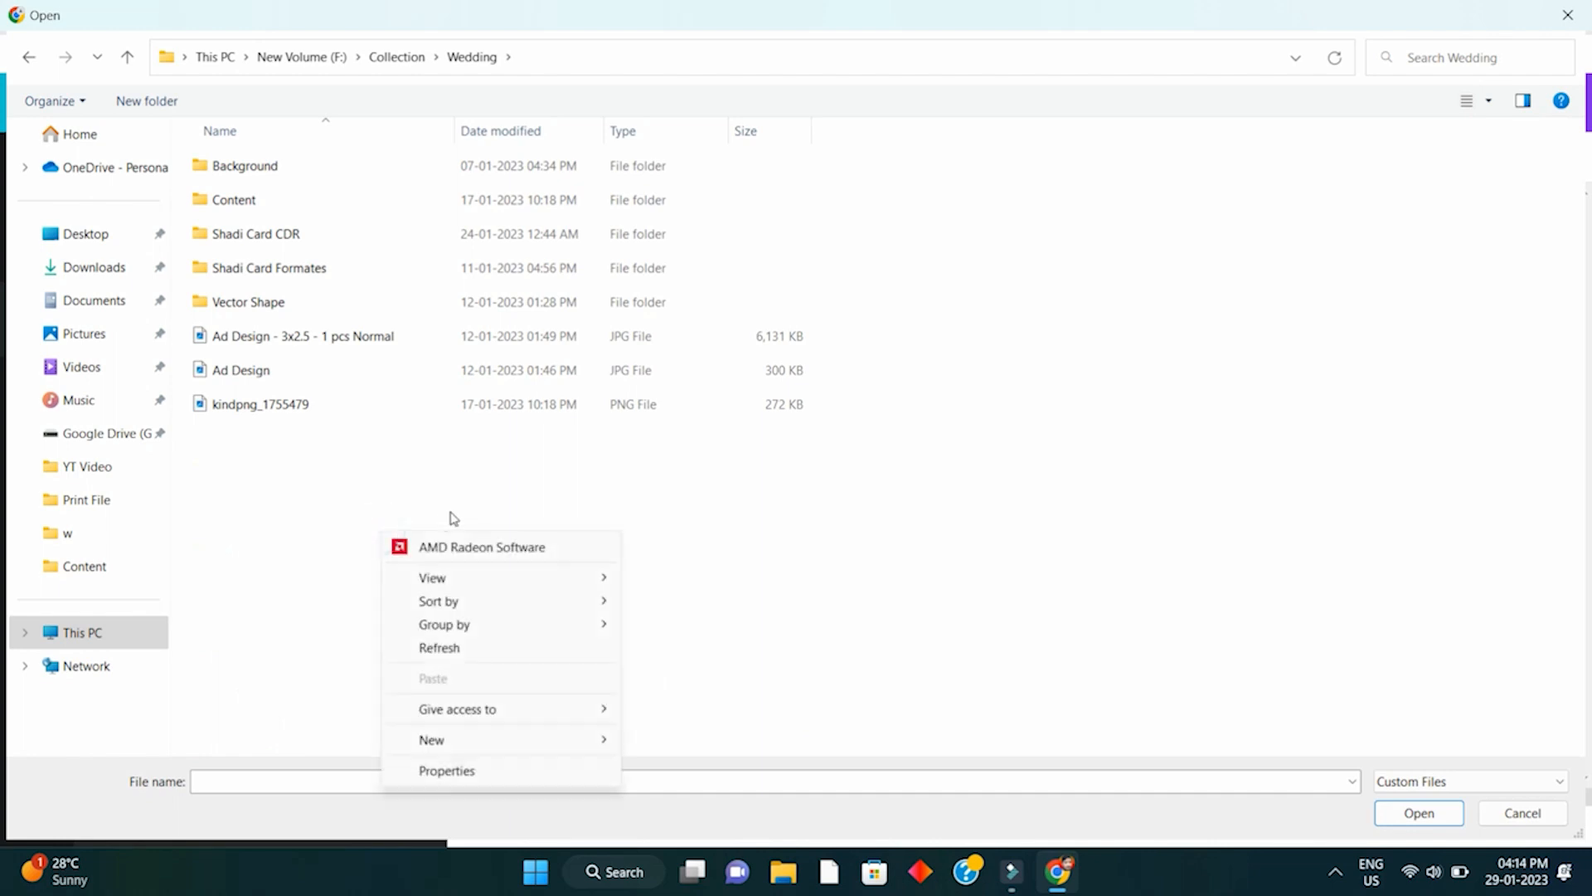
mouse_move(466, 575)
click(731, 599)
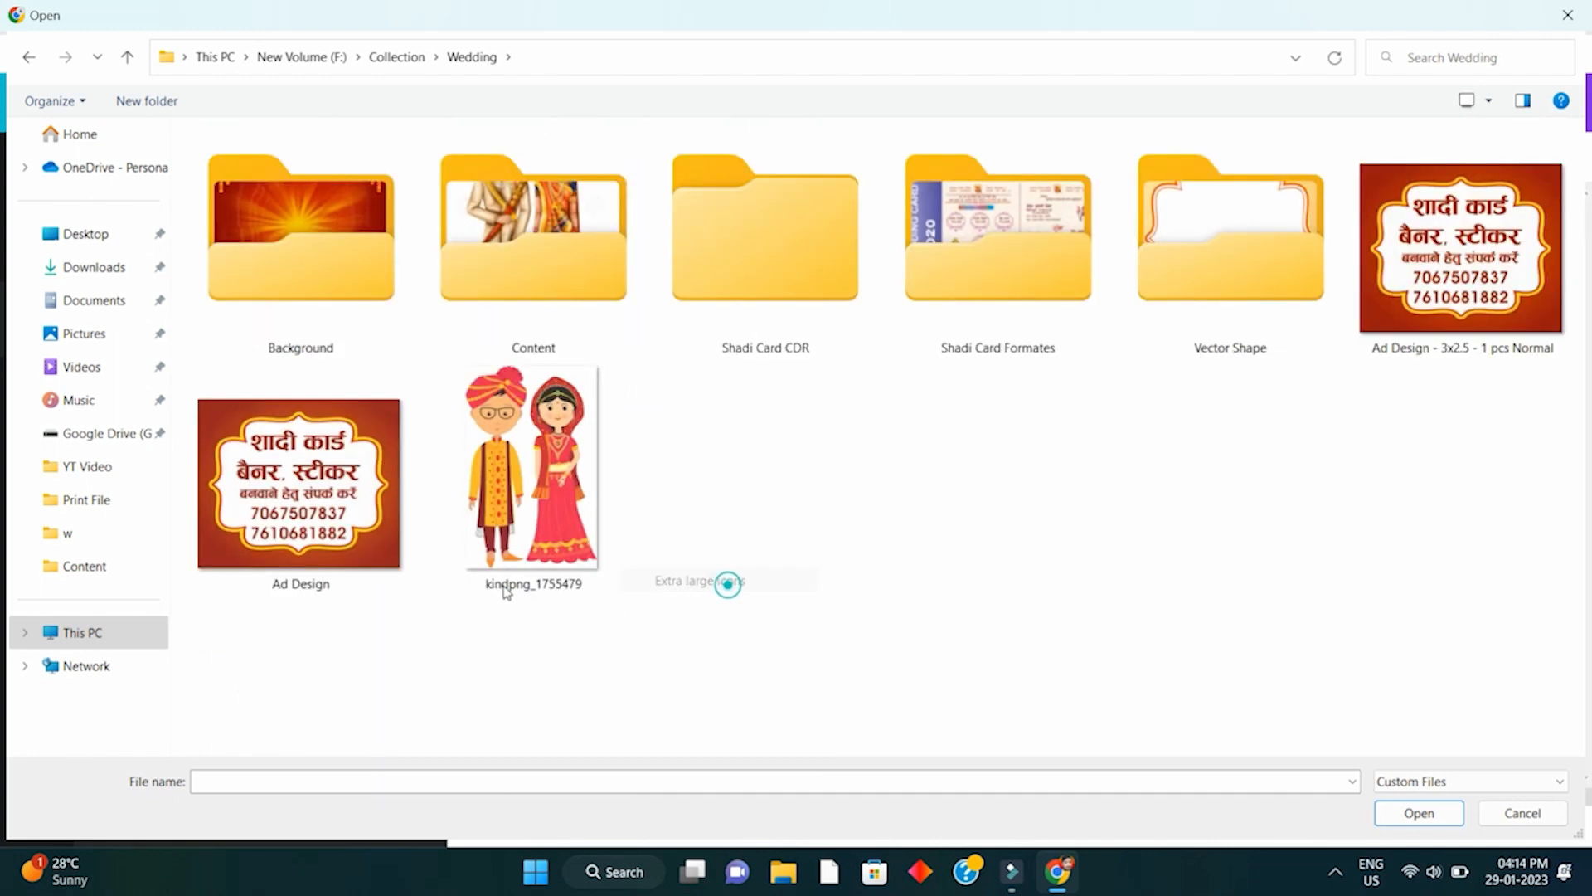
click(496, 500)
click(1456, 812)
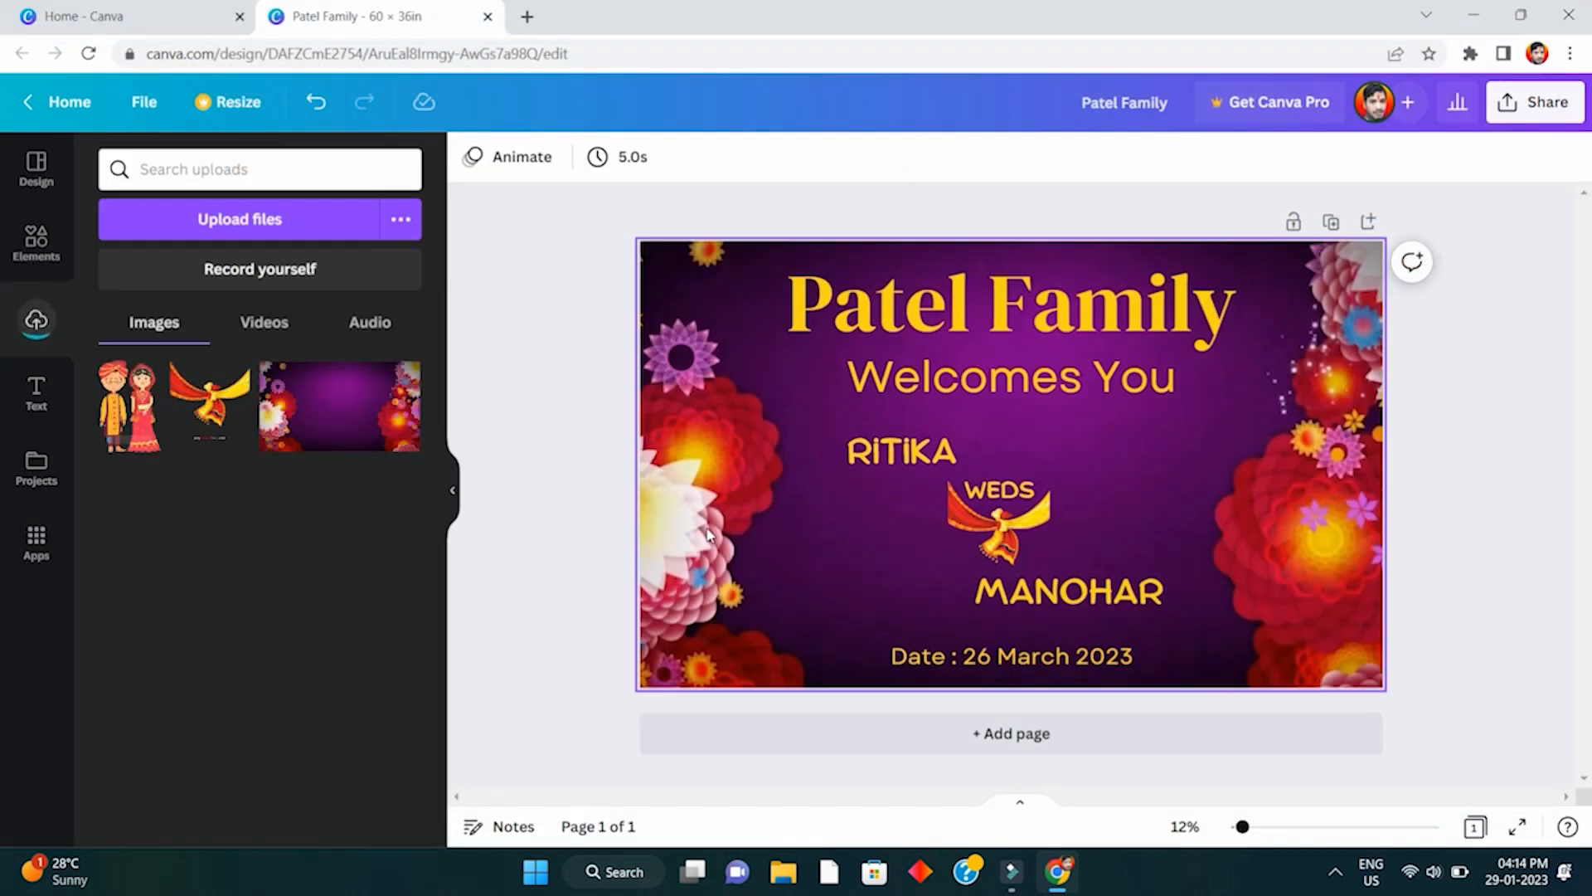
- Add the uploaded couple illustration to the banner and shrink it below RiTiKA
click(131, 411)
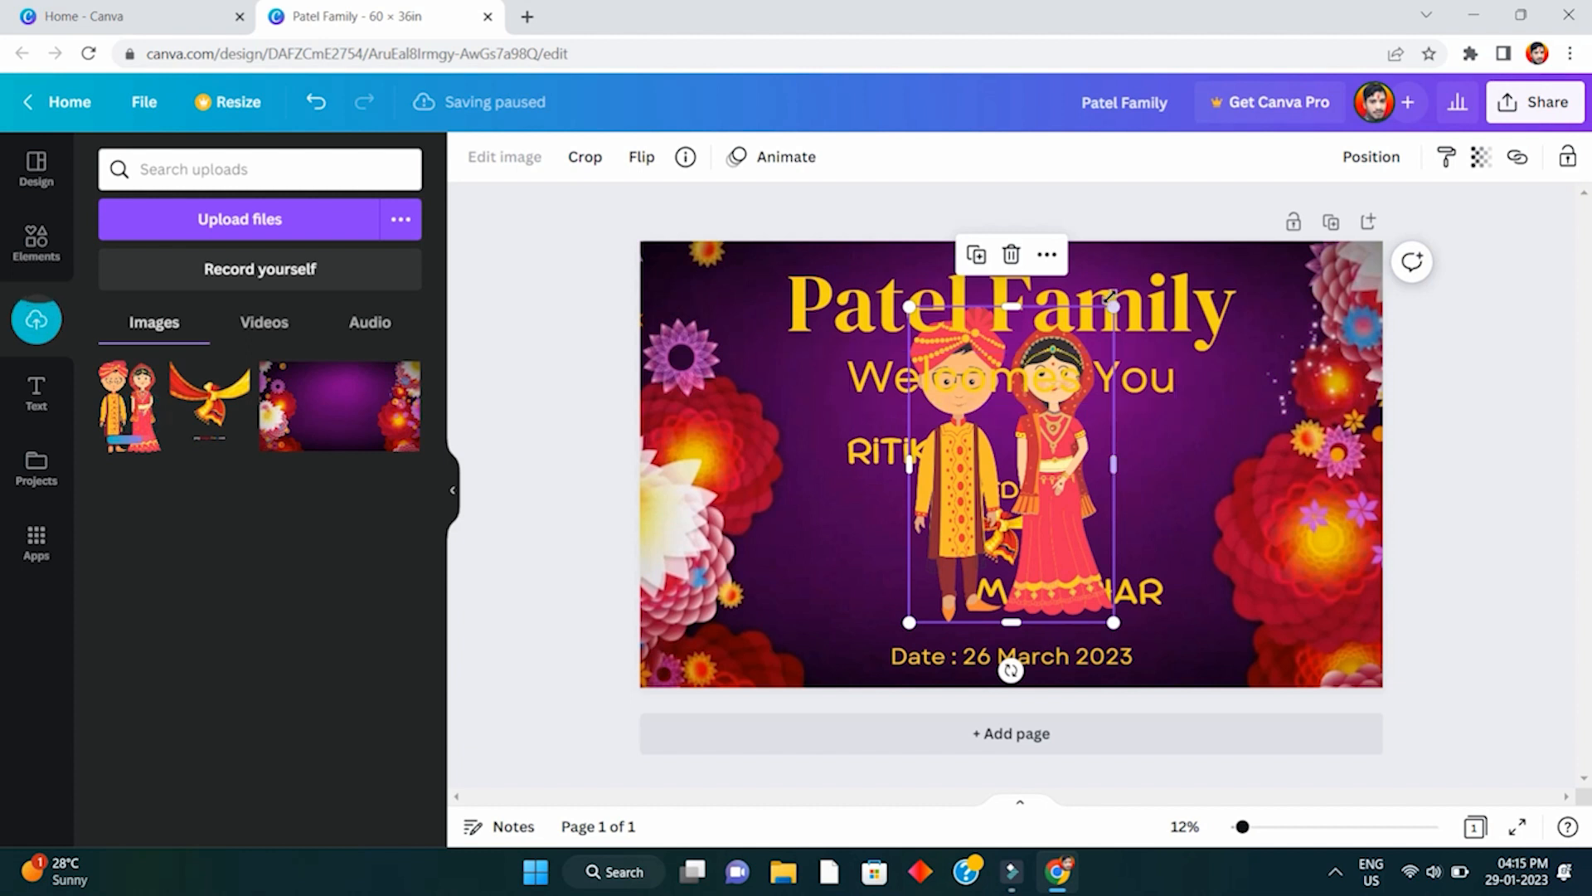
drag(1114, 307, 1033, 503)
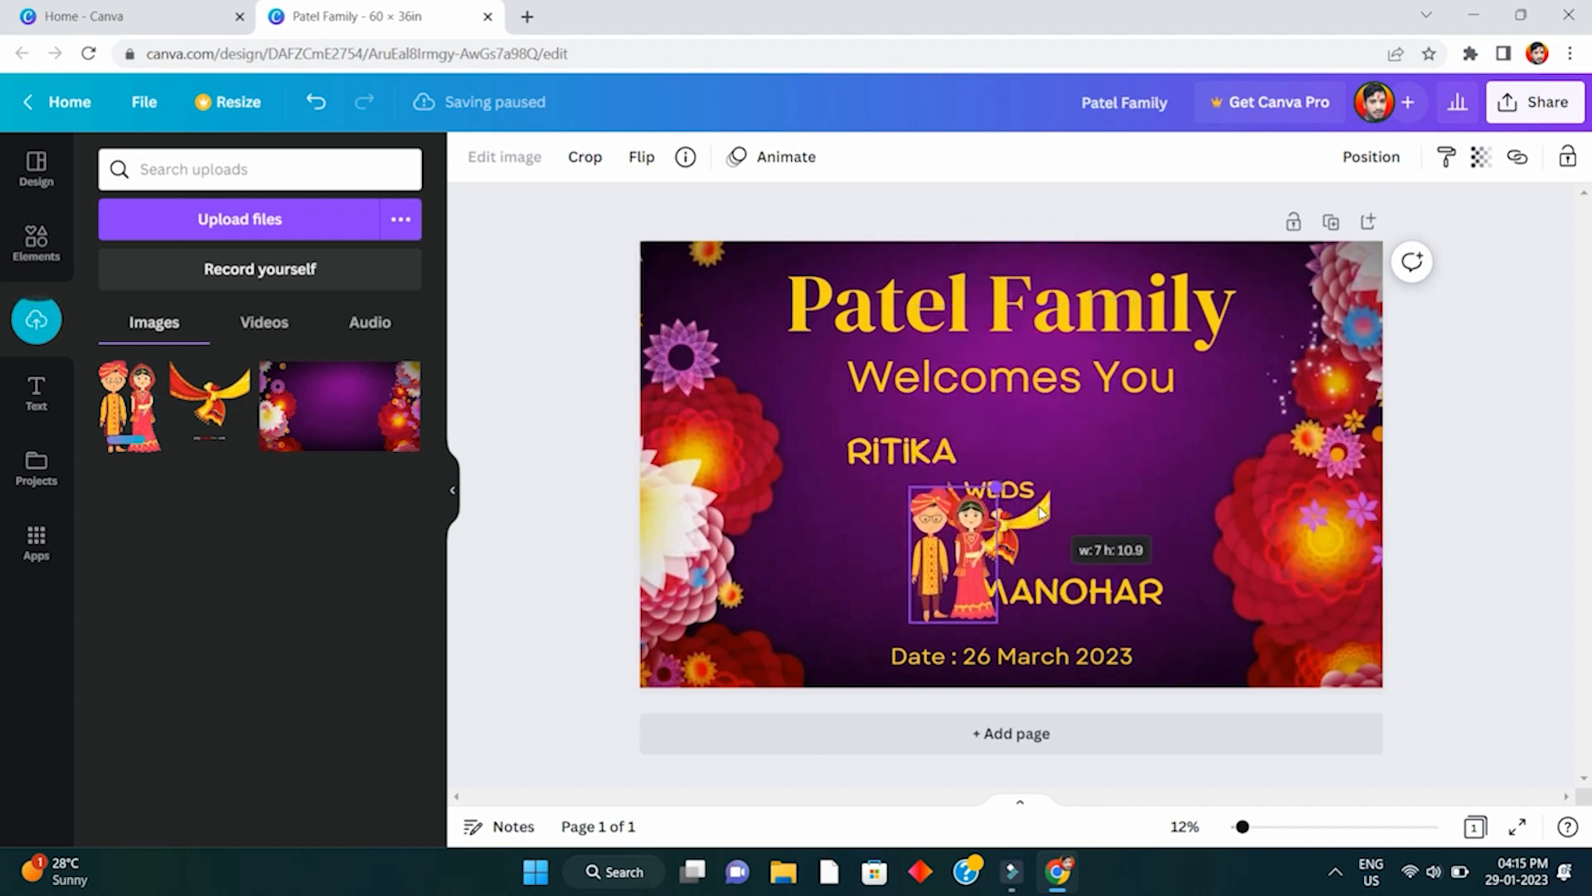
drag(999, 554, 860, 576)
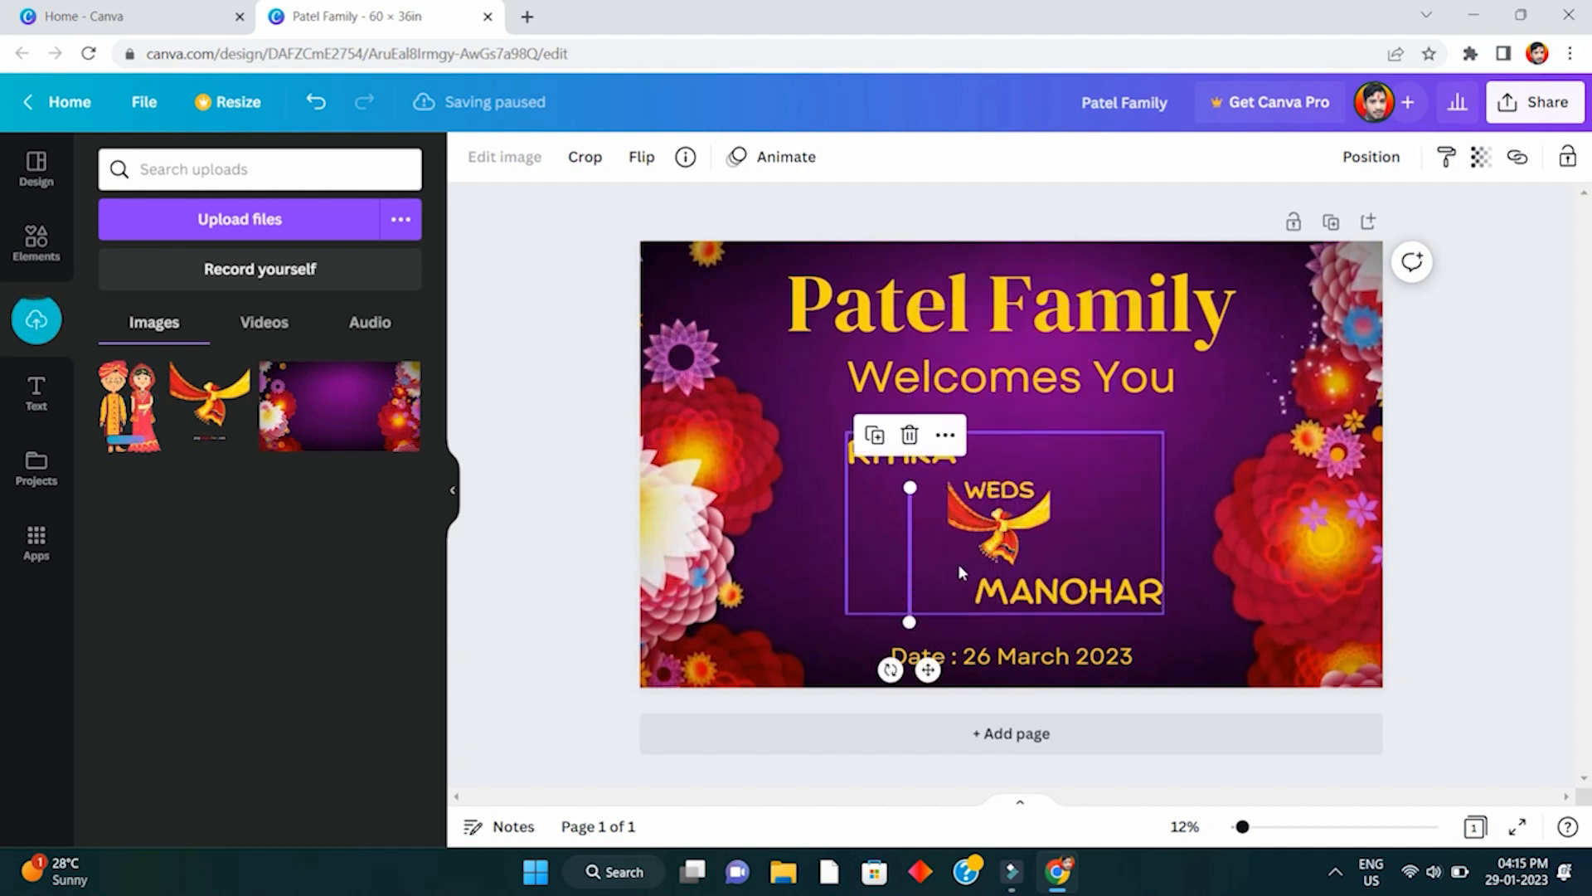
key(ctrl+z)
drag(955, 531, 849, 532)
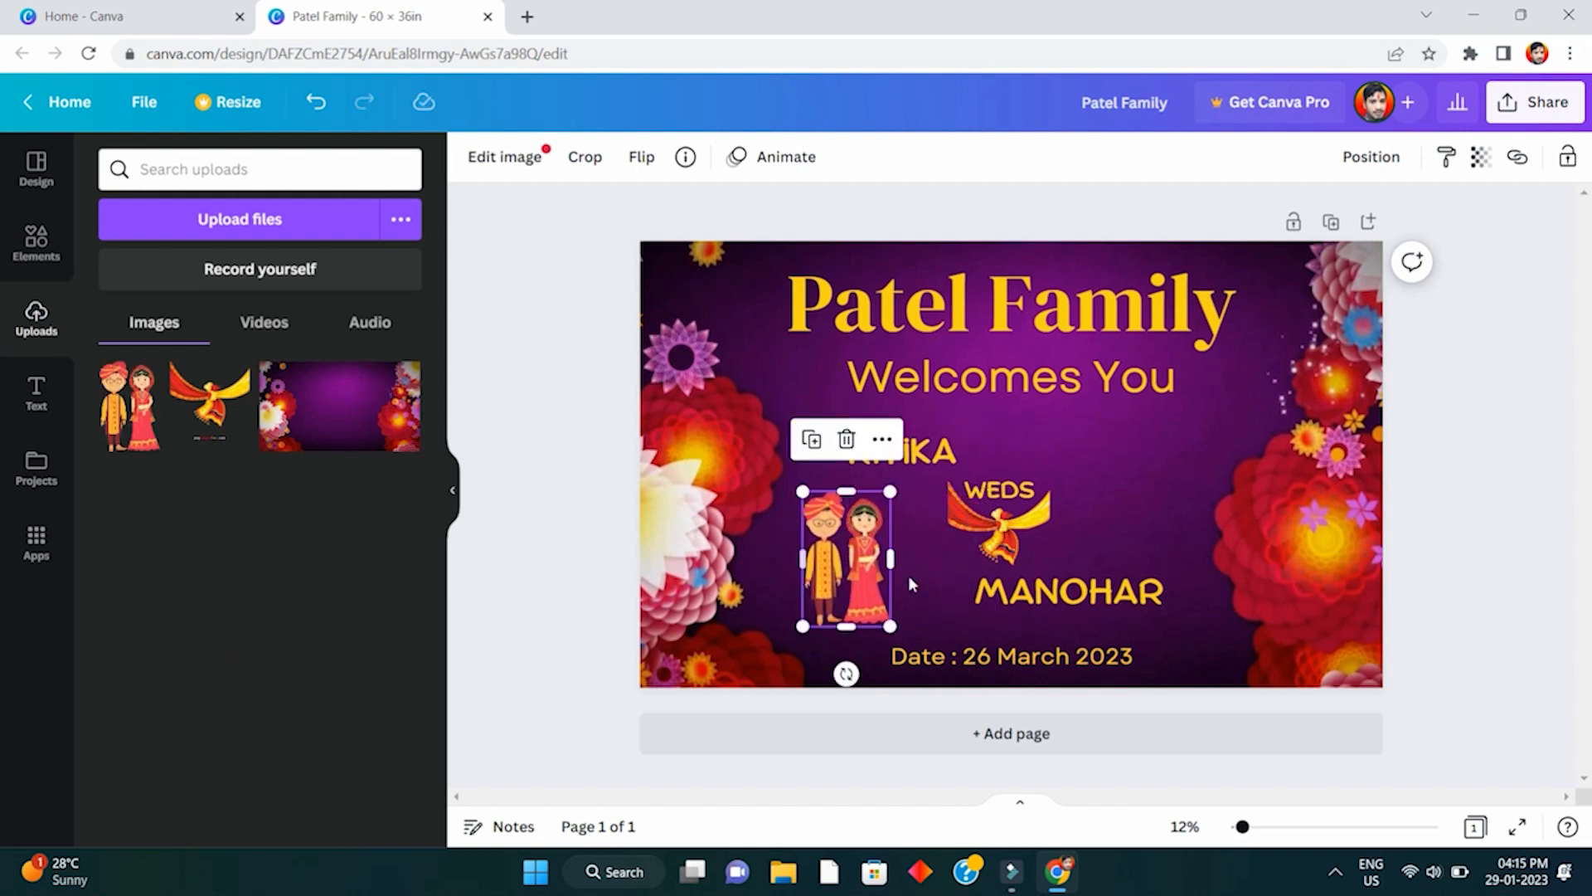
drag(877, 567, 886, 563)
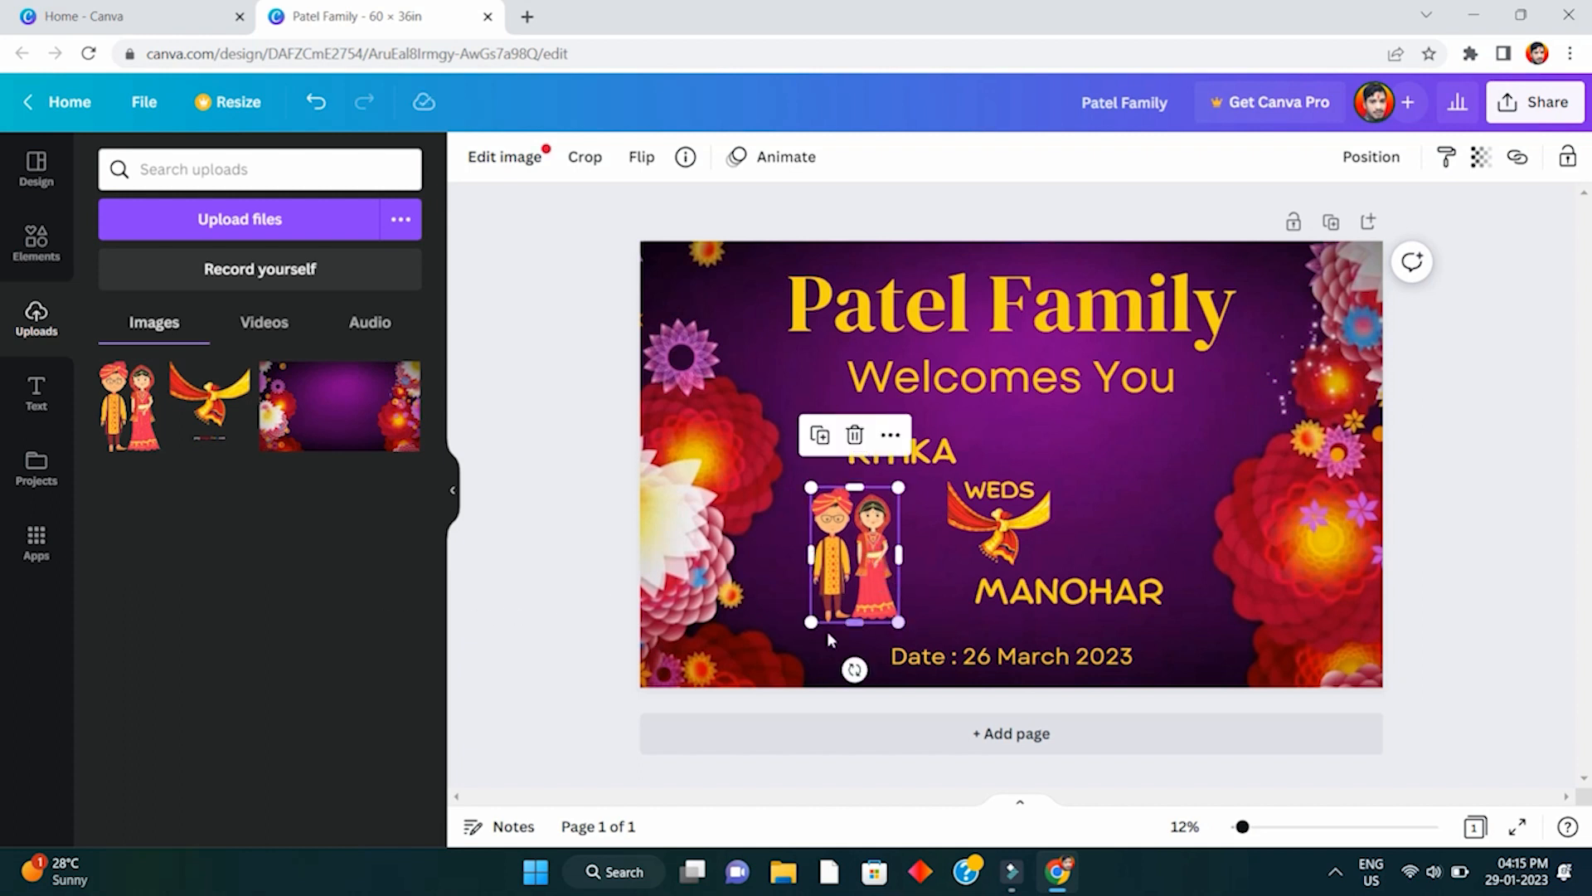
drag(811, 623, 817, 619)
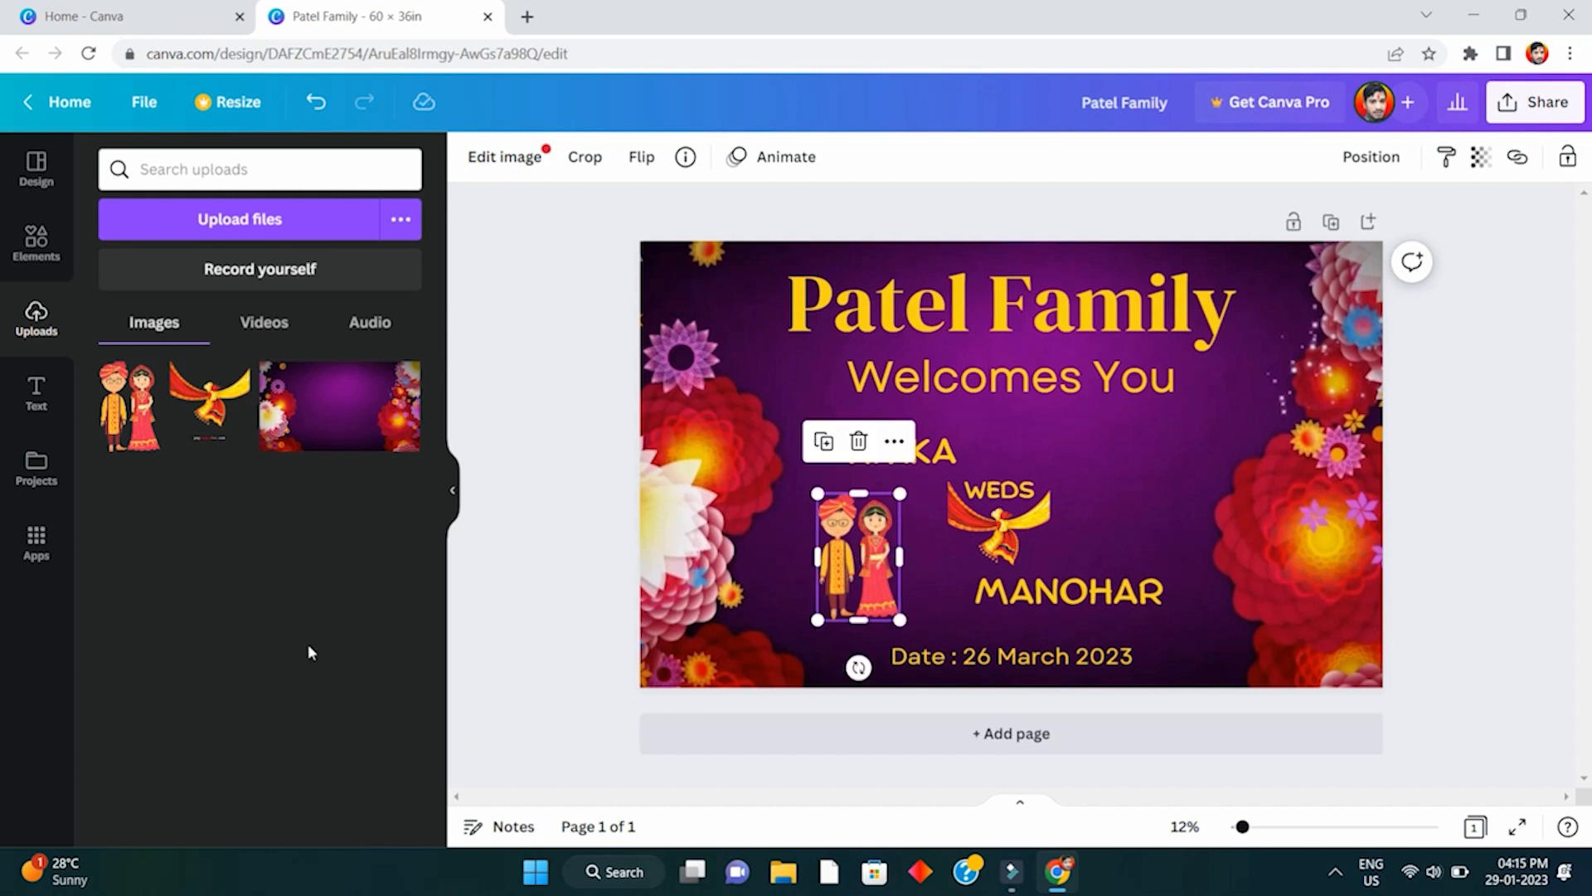
click(1196, 591)
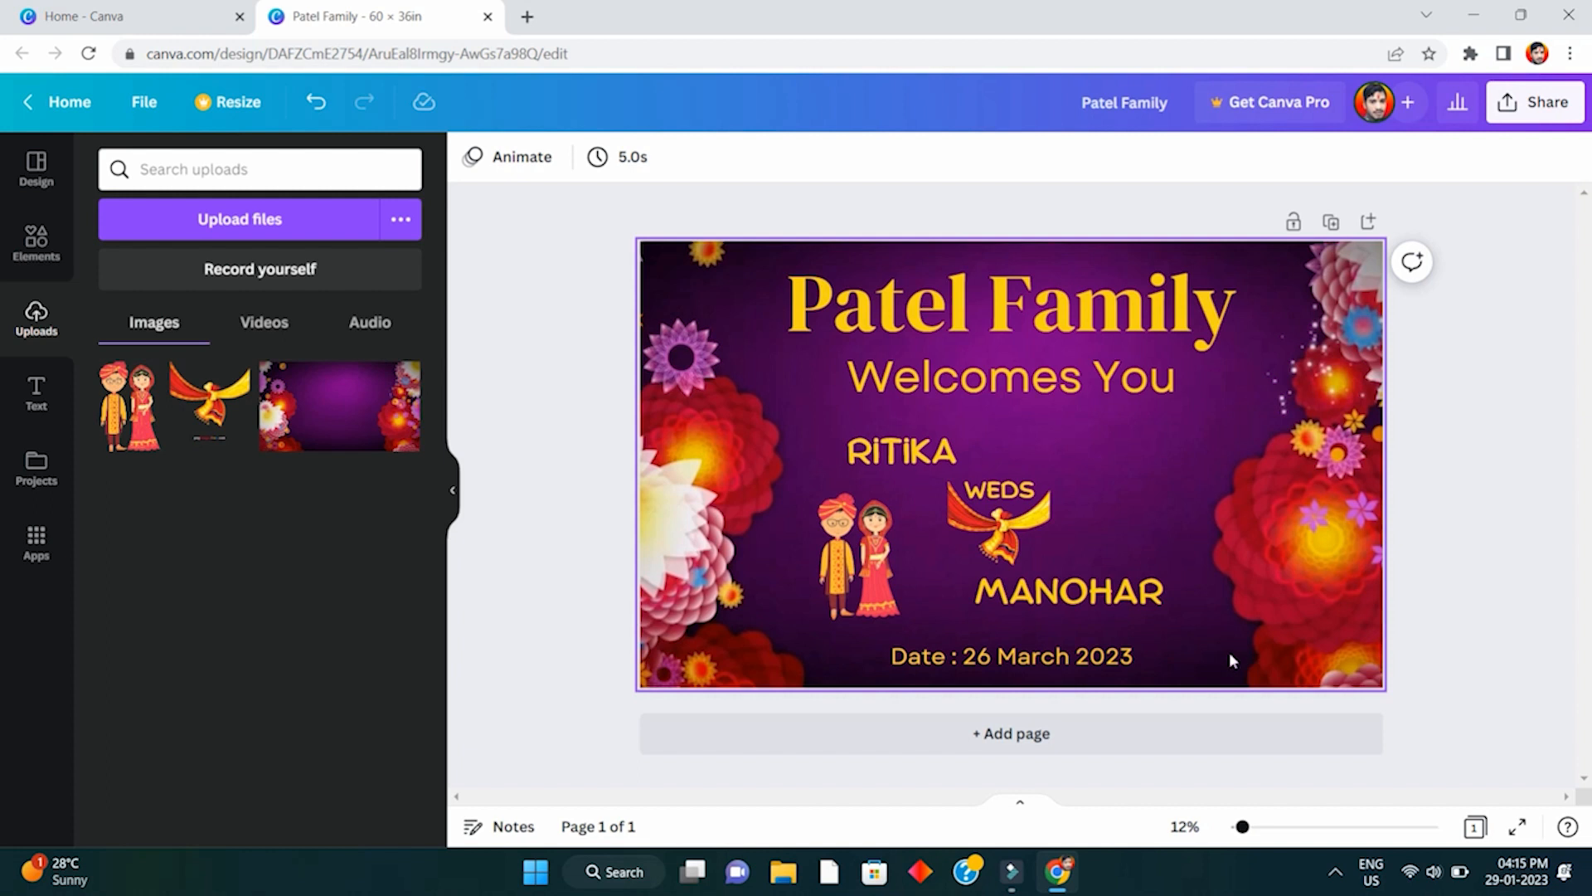
- Move the couple illustration to the right of WEDS and fine-tune its size and position
drag(869, 572, 1135, 499)
drag(1165, 550, 1171, 515)
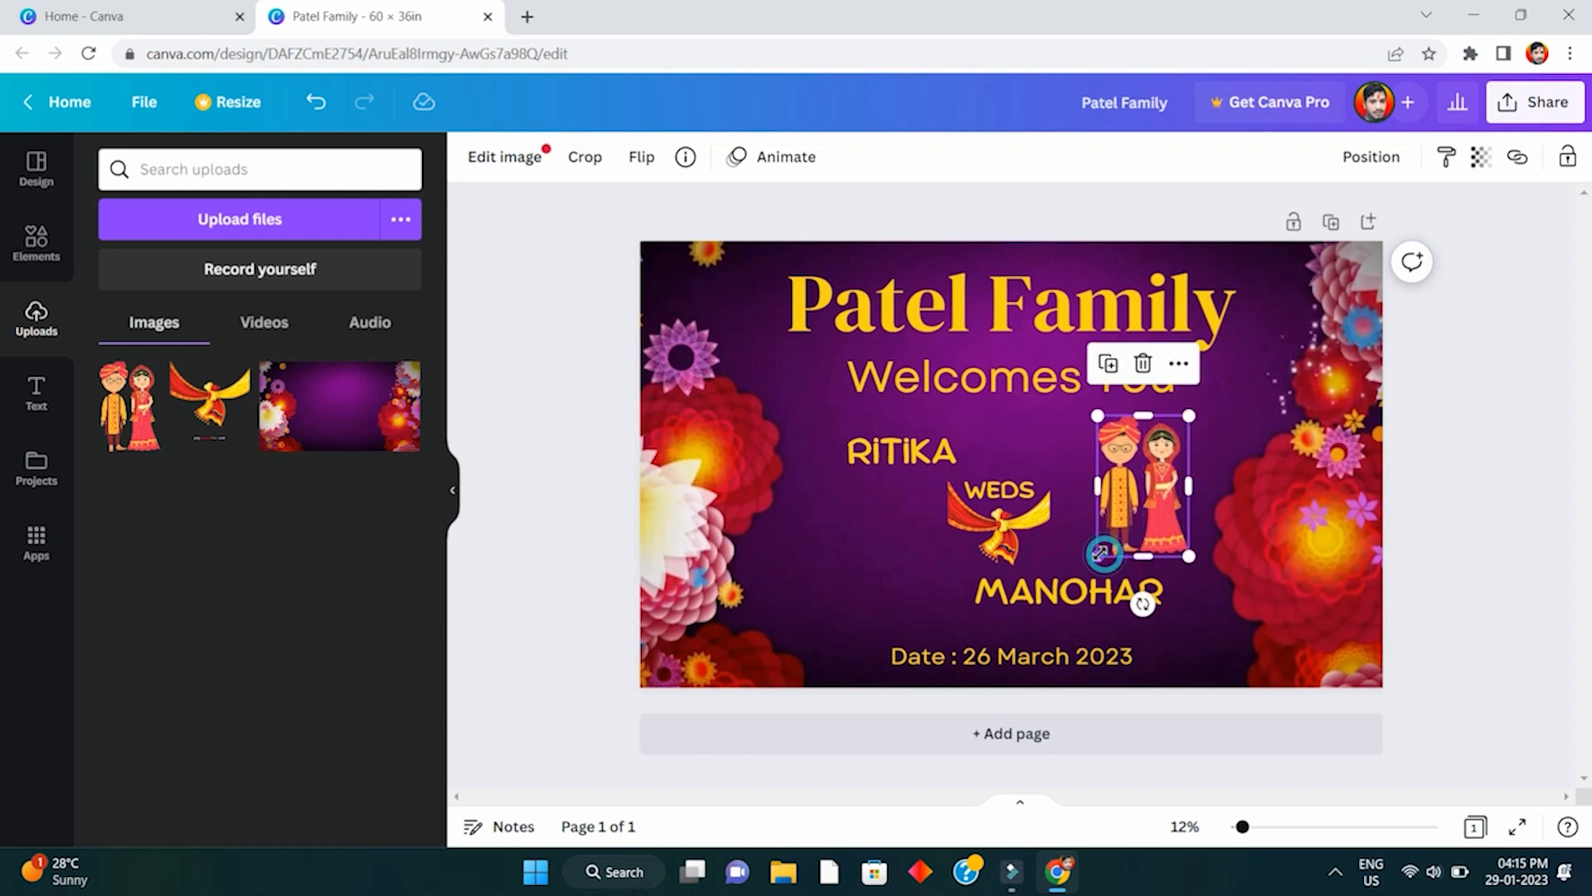
mouse_move(1099, 554)
mouse_down()
mouse_move(1083, 579)
mouse_move(1094, 561)
mouse_up()
drag(1142, 478, 1148, 487)
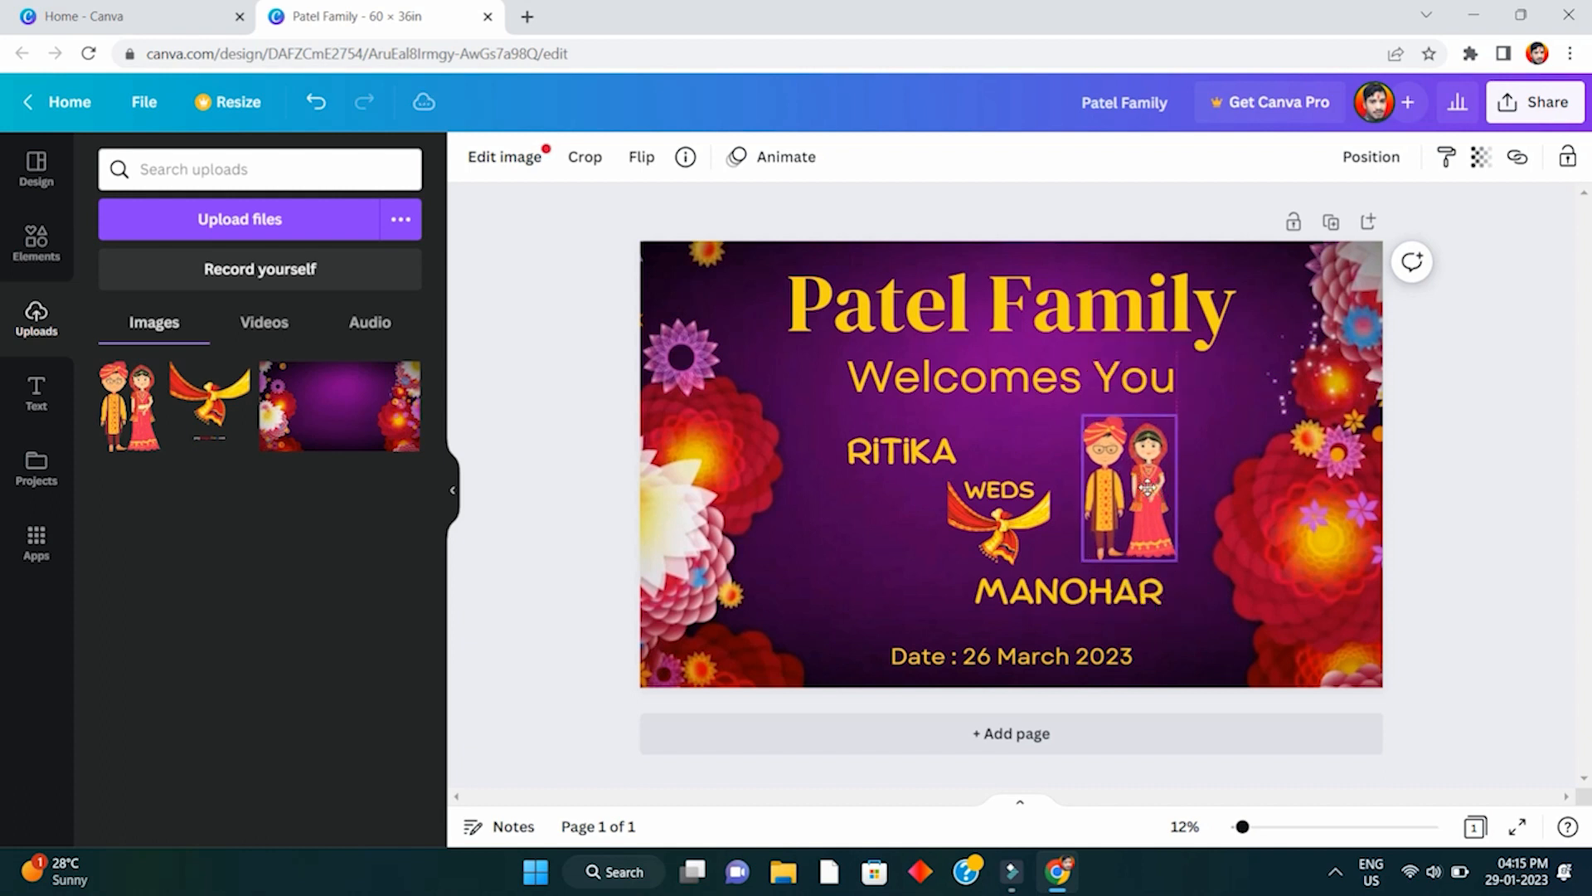
click(1503, 528)
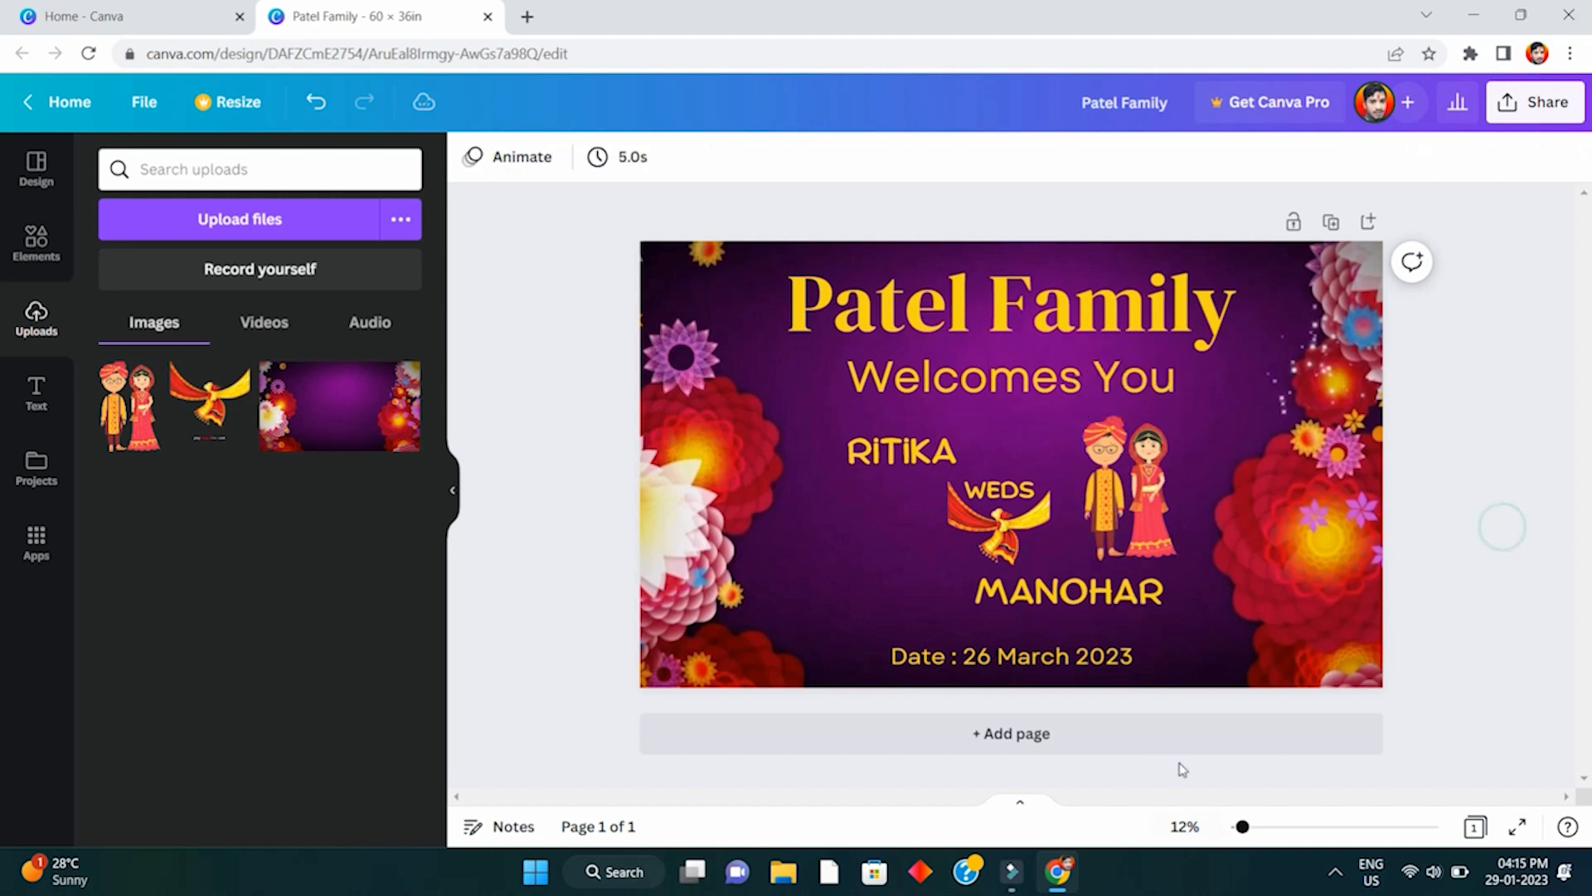
click(1130, 584)
click(1148, 550)
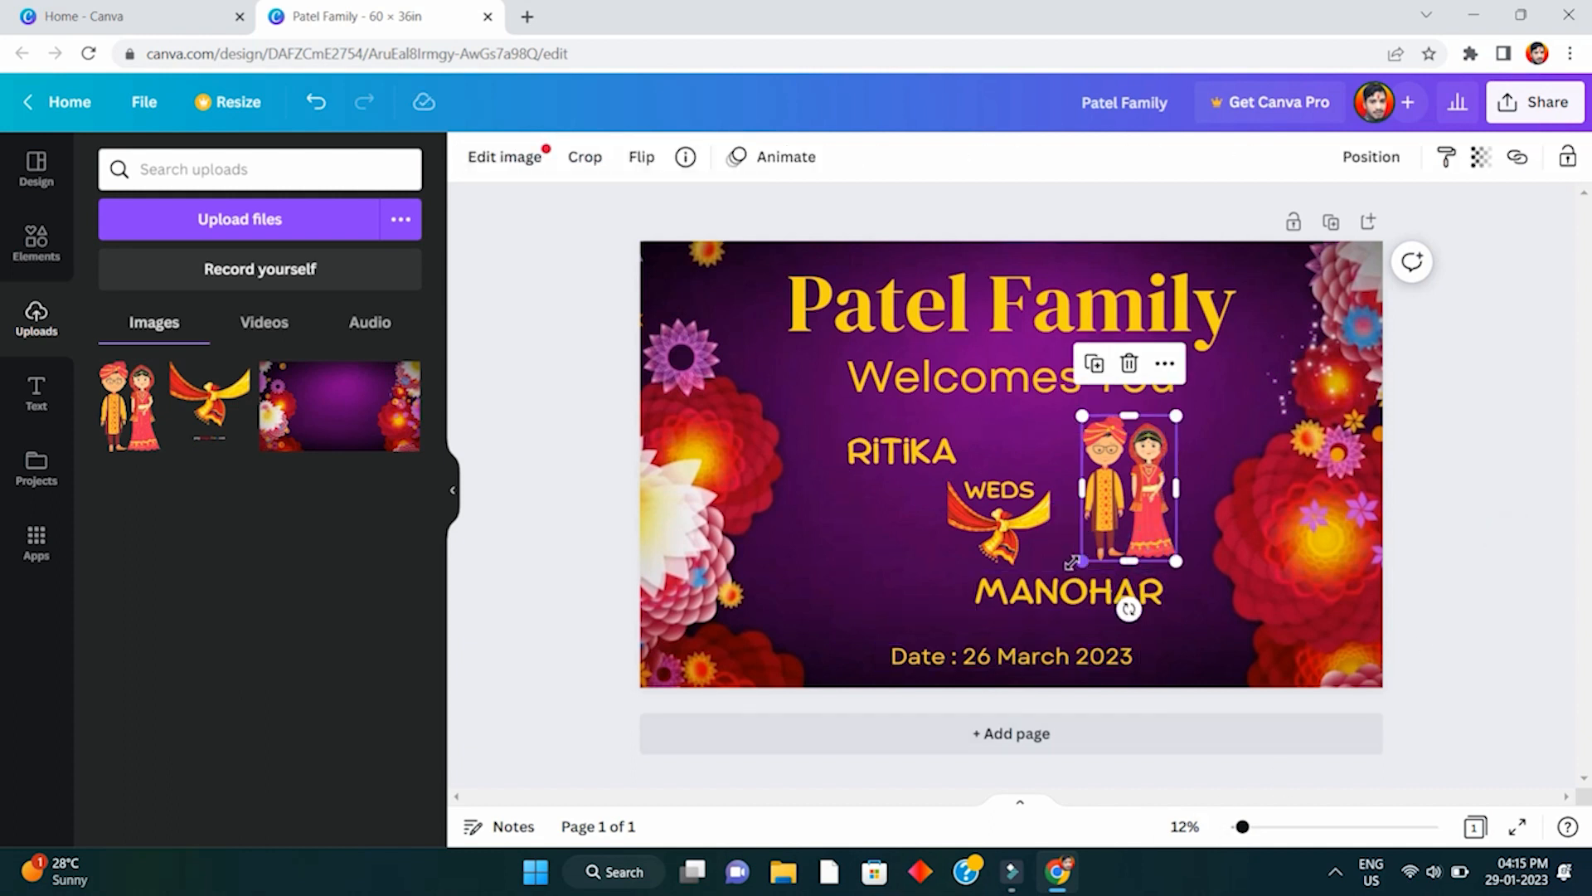
drag(1072, 562, 1088, 553)
drag(1145, 508, 1137, 502)
click(1454, 502)
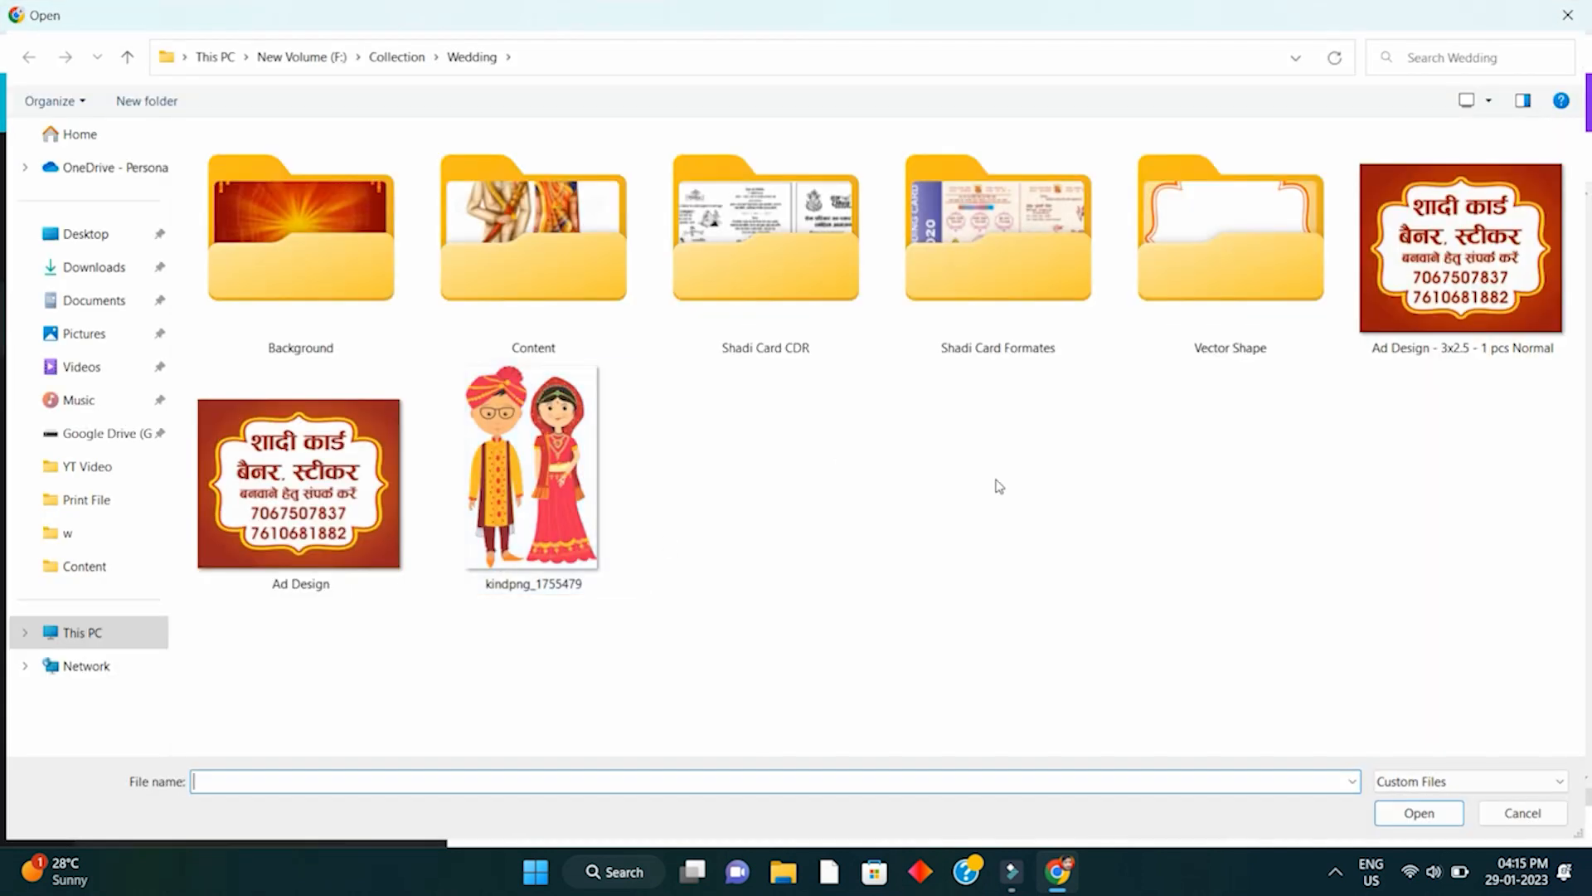
- Upload Indian-Wedding-Couple-Vector-PNG from the Wedding > Content folder
double_click(461, 222)
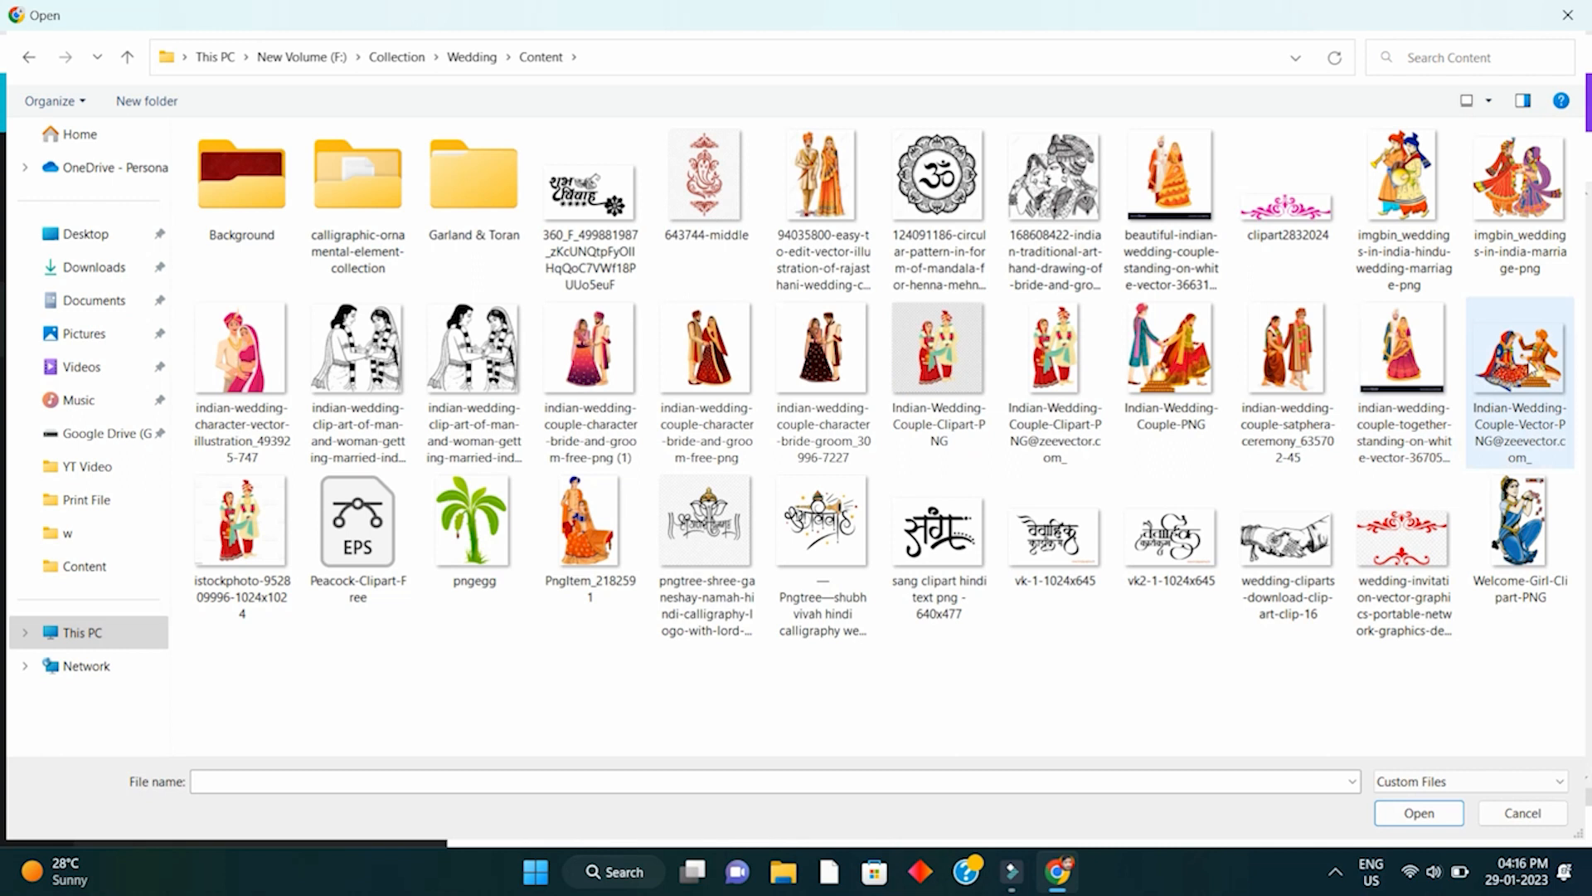
click(1529, 365)
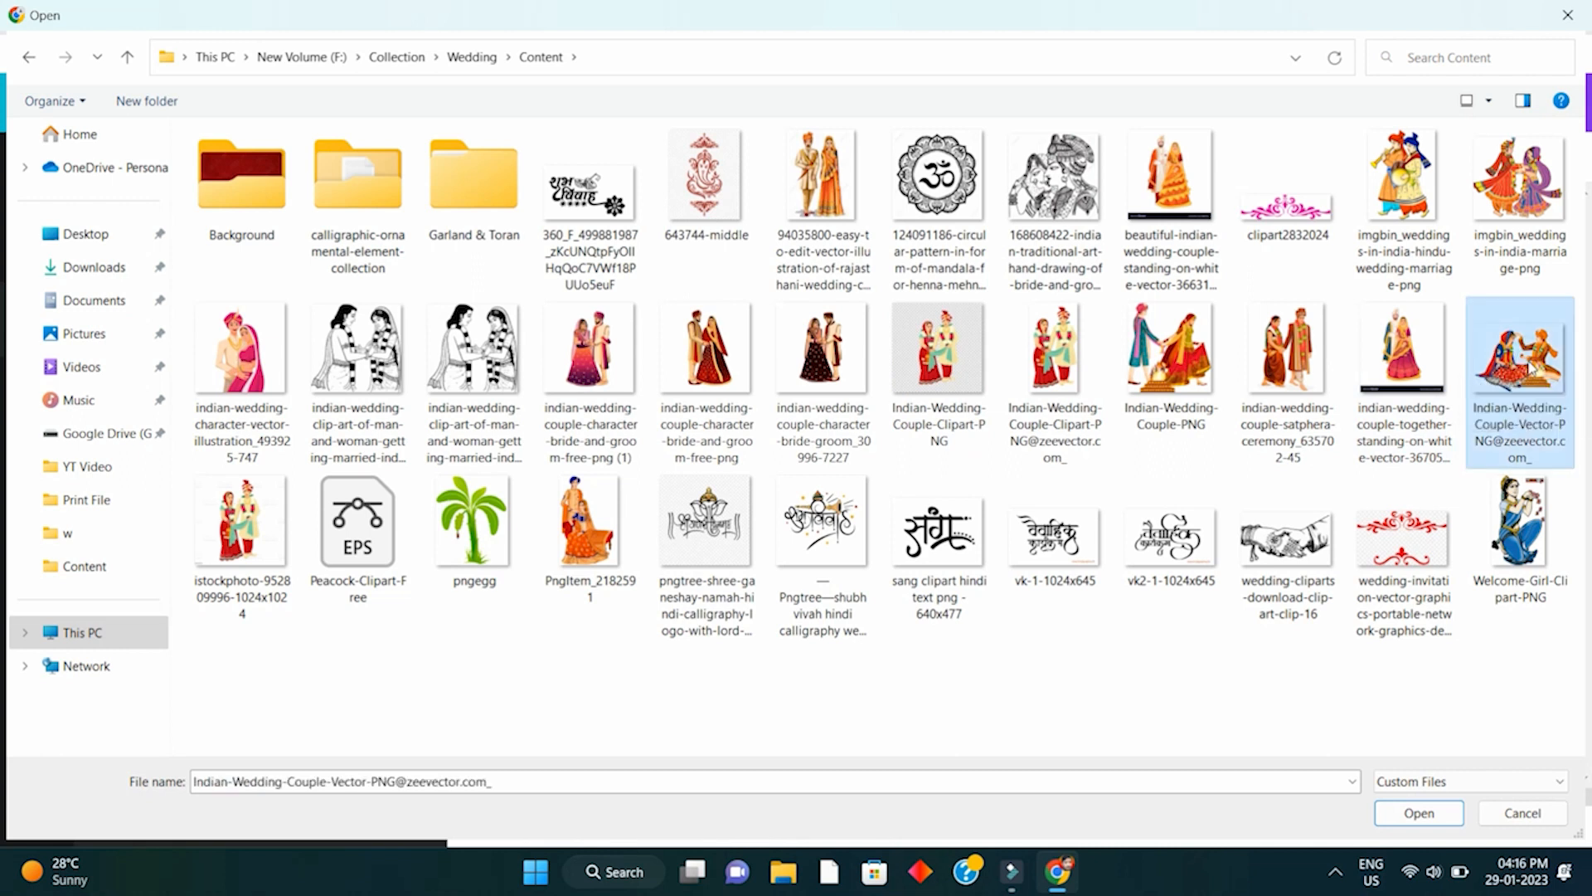
double_click(1530, 365)
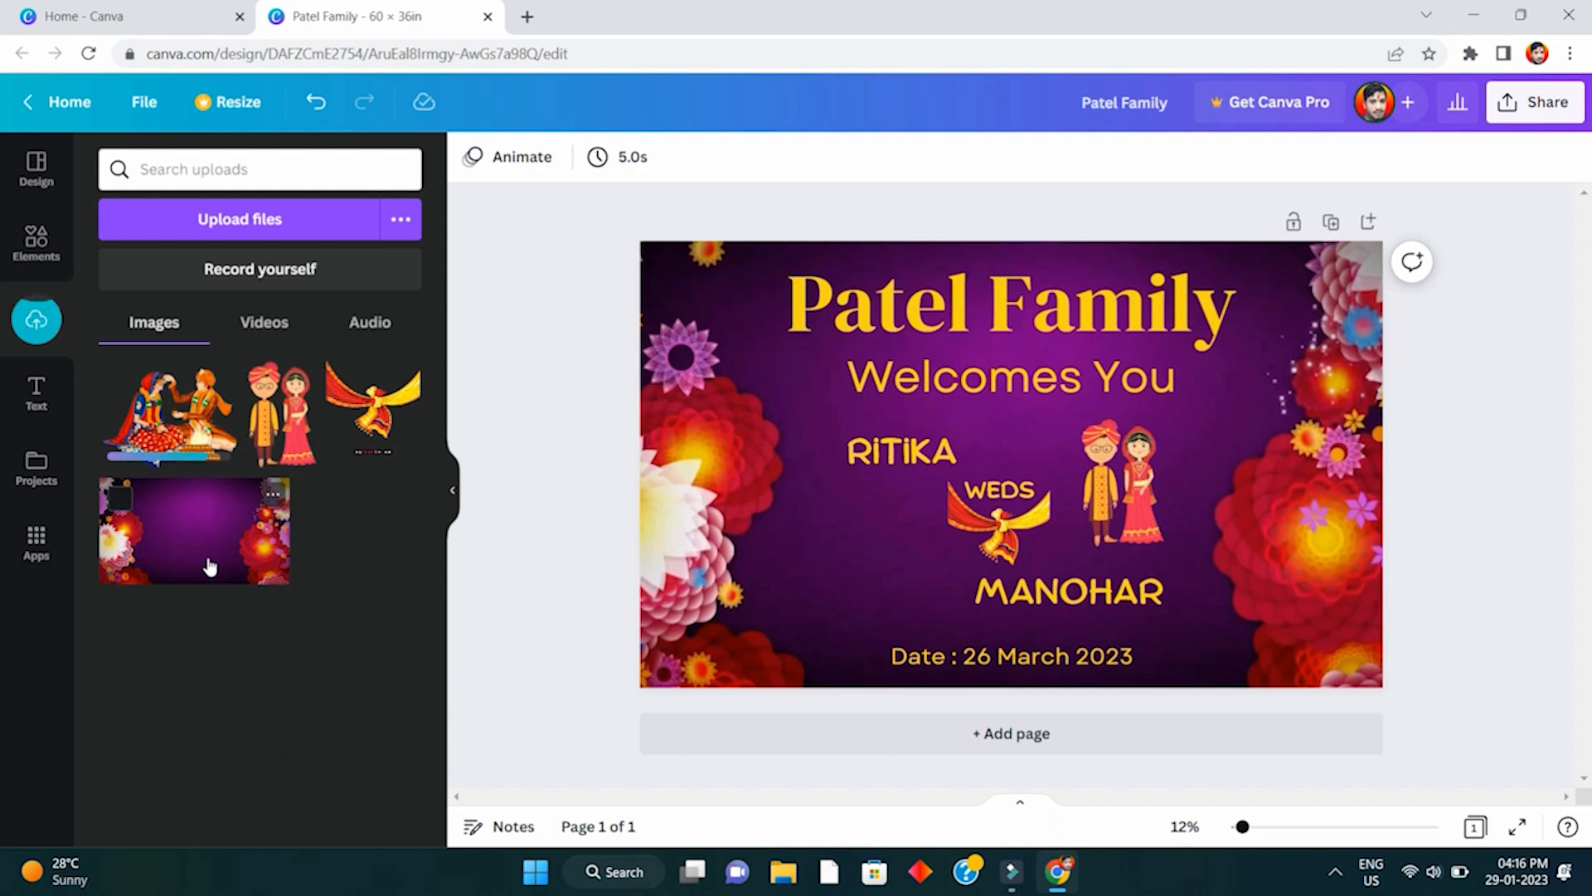
- Add the Indian wedding couple image, resize it and place it left of WEDS
click(168, 411)
drag(1071, 412, 821, 585)
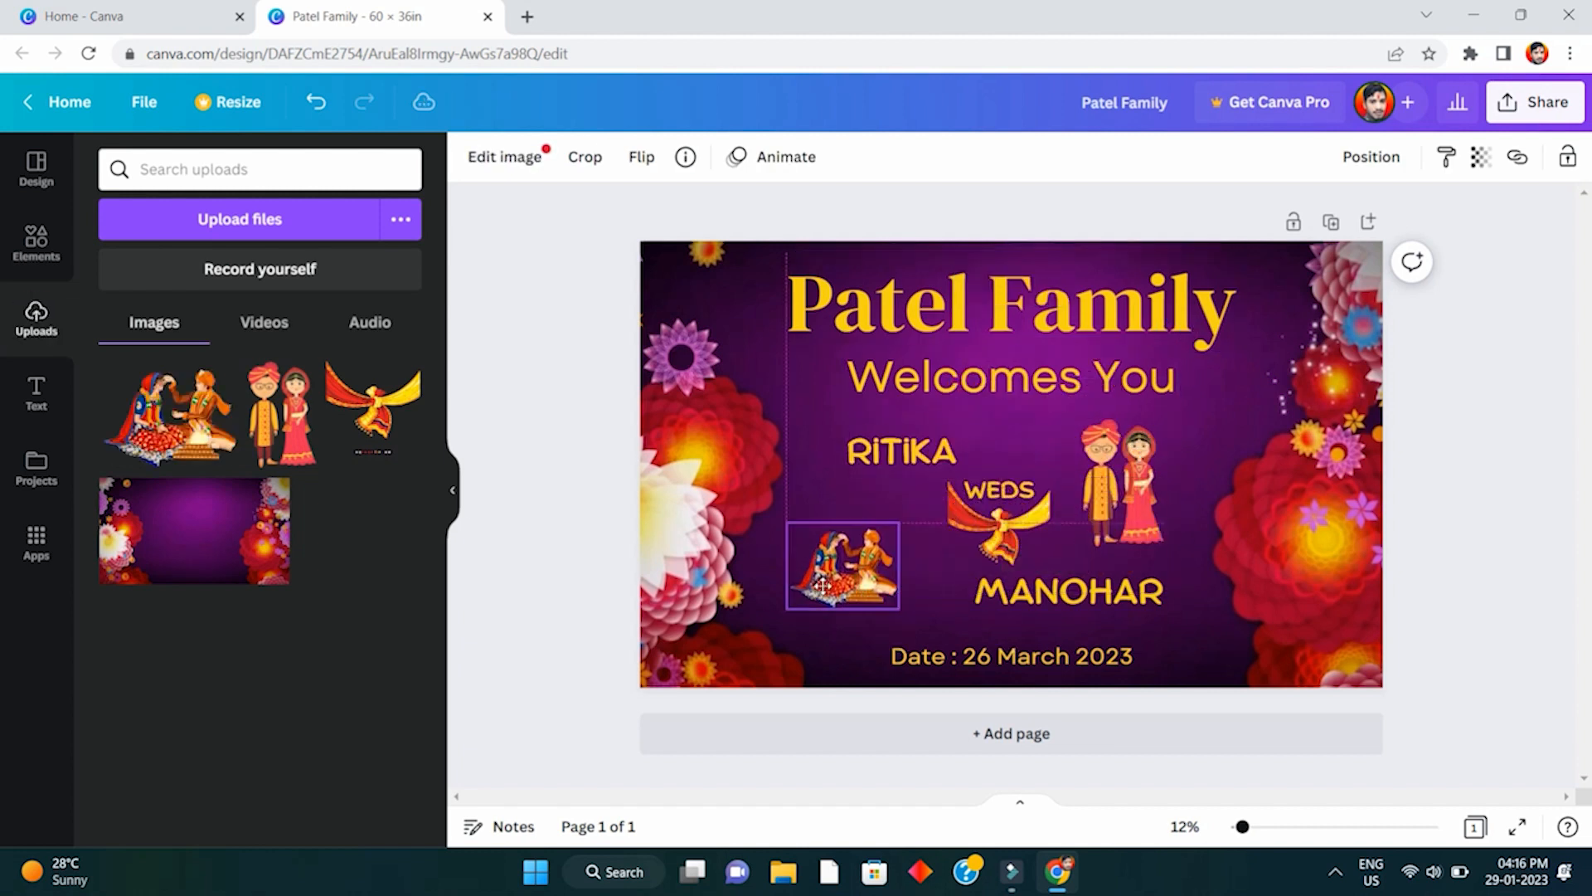
drag(889, 520, 927, 491)
mouse_move(910, 574)
mouse_down()
mouse_move(893, 566)
mouse_move(929, 606)
mouse_move(890, 574)
mouse_up()
drag(858, 491, 860, 484)
drag(900, 578, 897, 575)
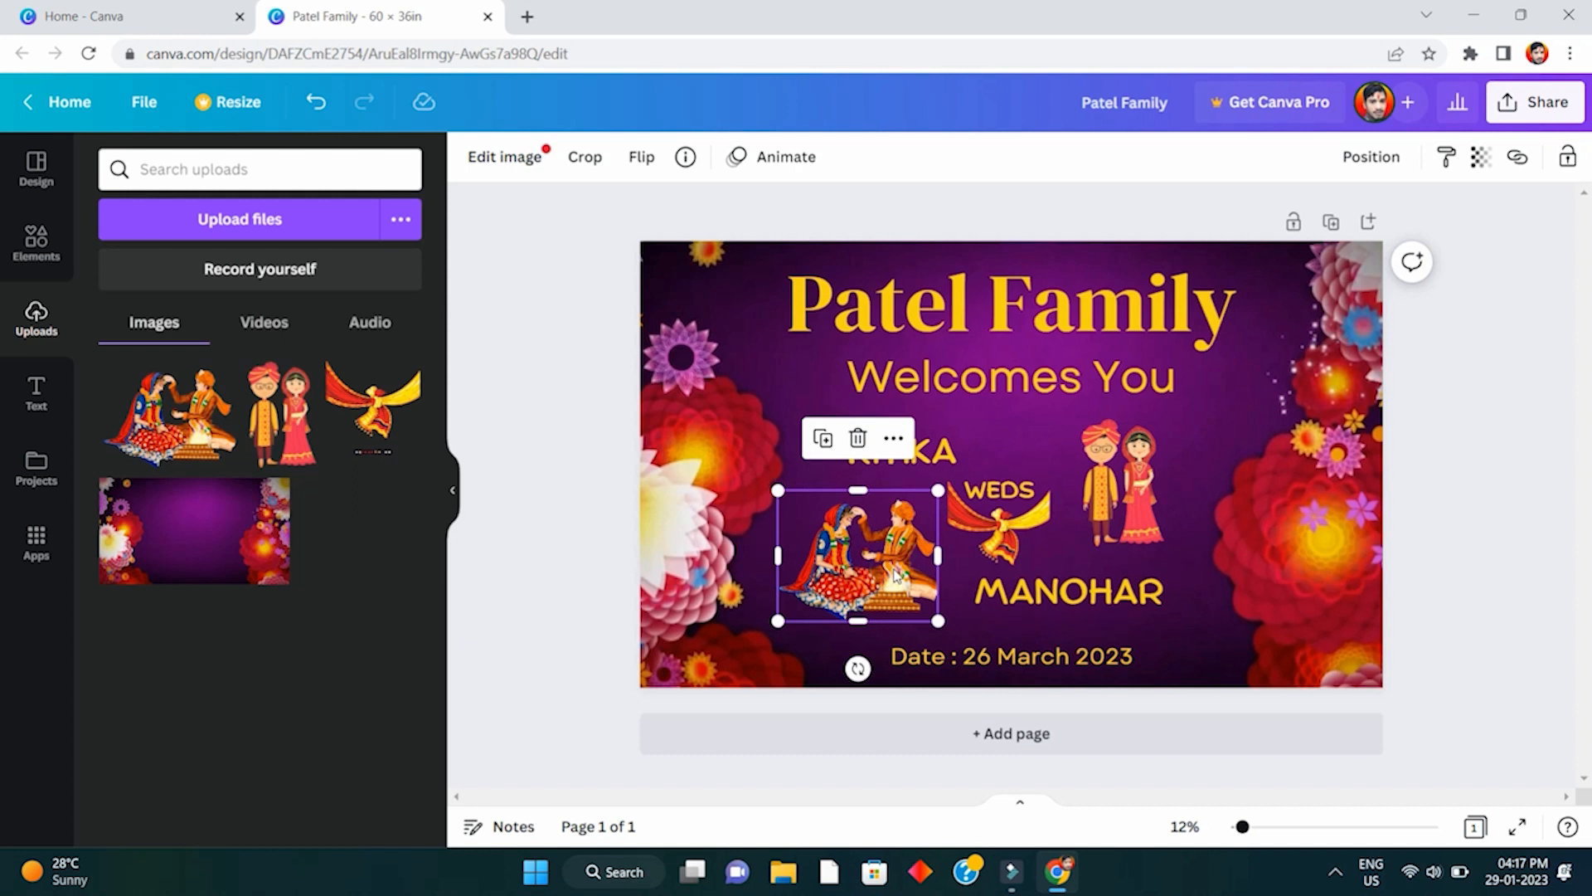
click(931, 777)
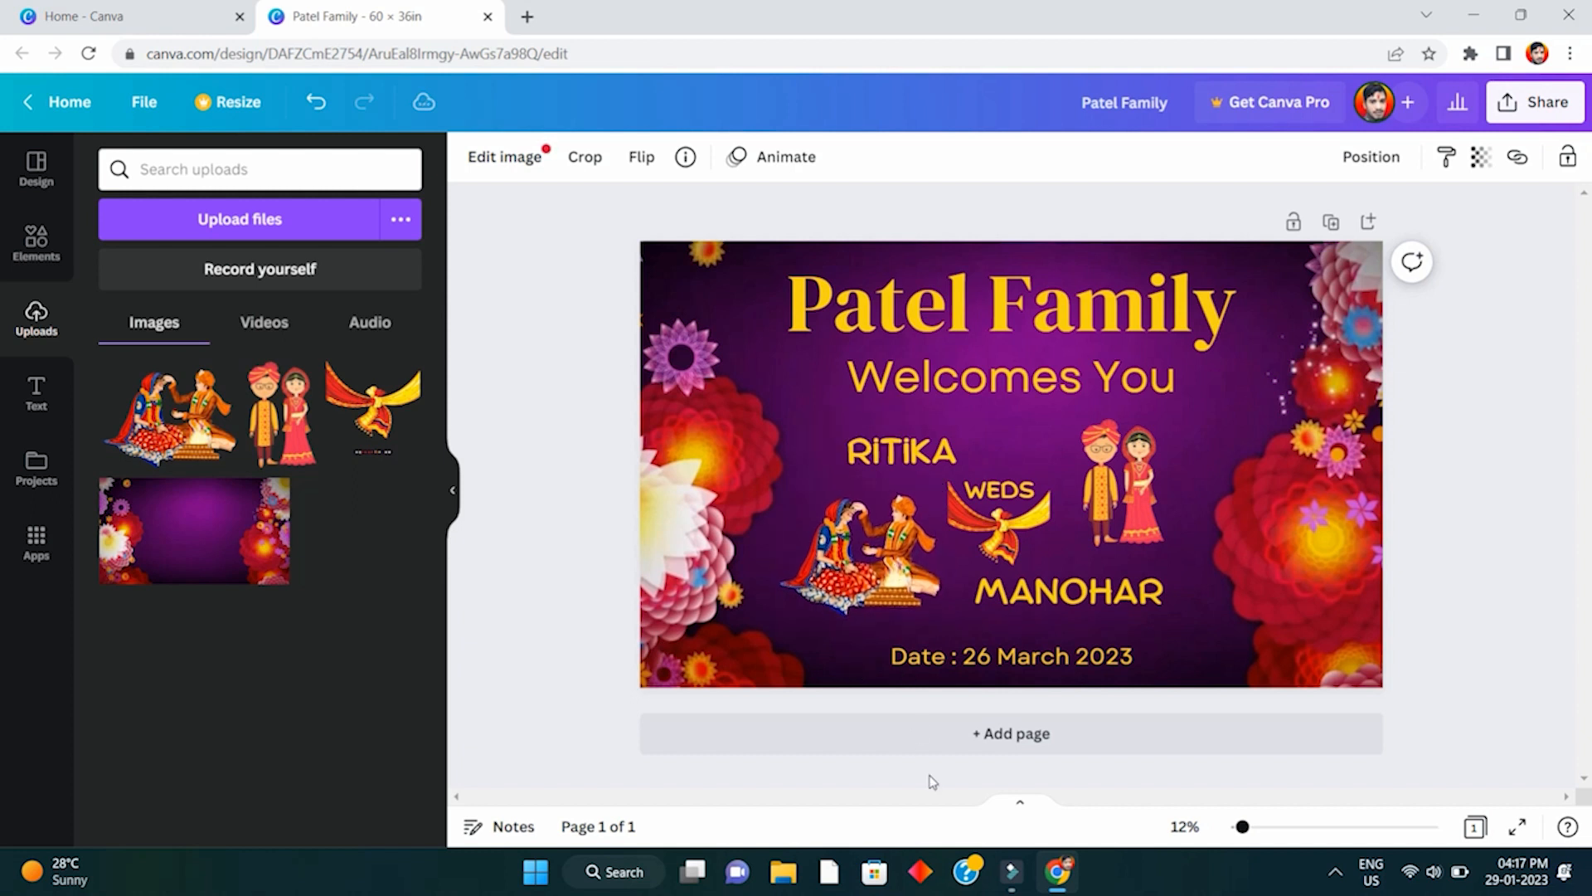
key(Left)
key(Left)
key(Left)
key(Left)
key(Left)
key(Left)
key(Left)
key(Left)
key(Left)
key(Left)
key(Left)
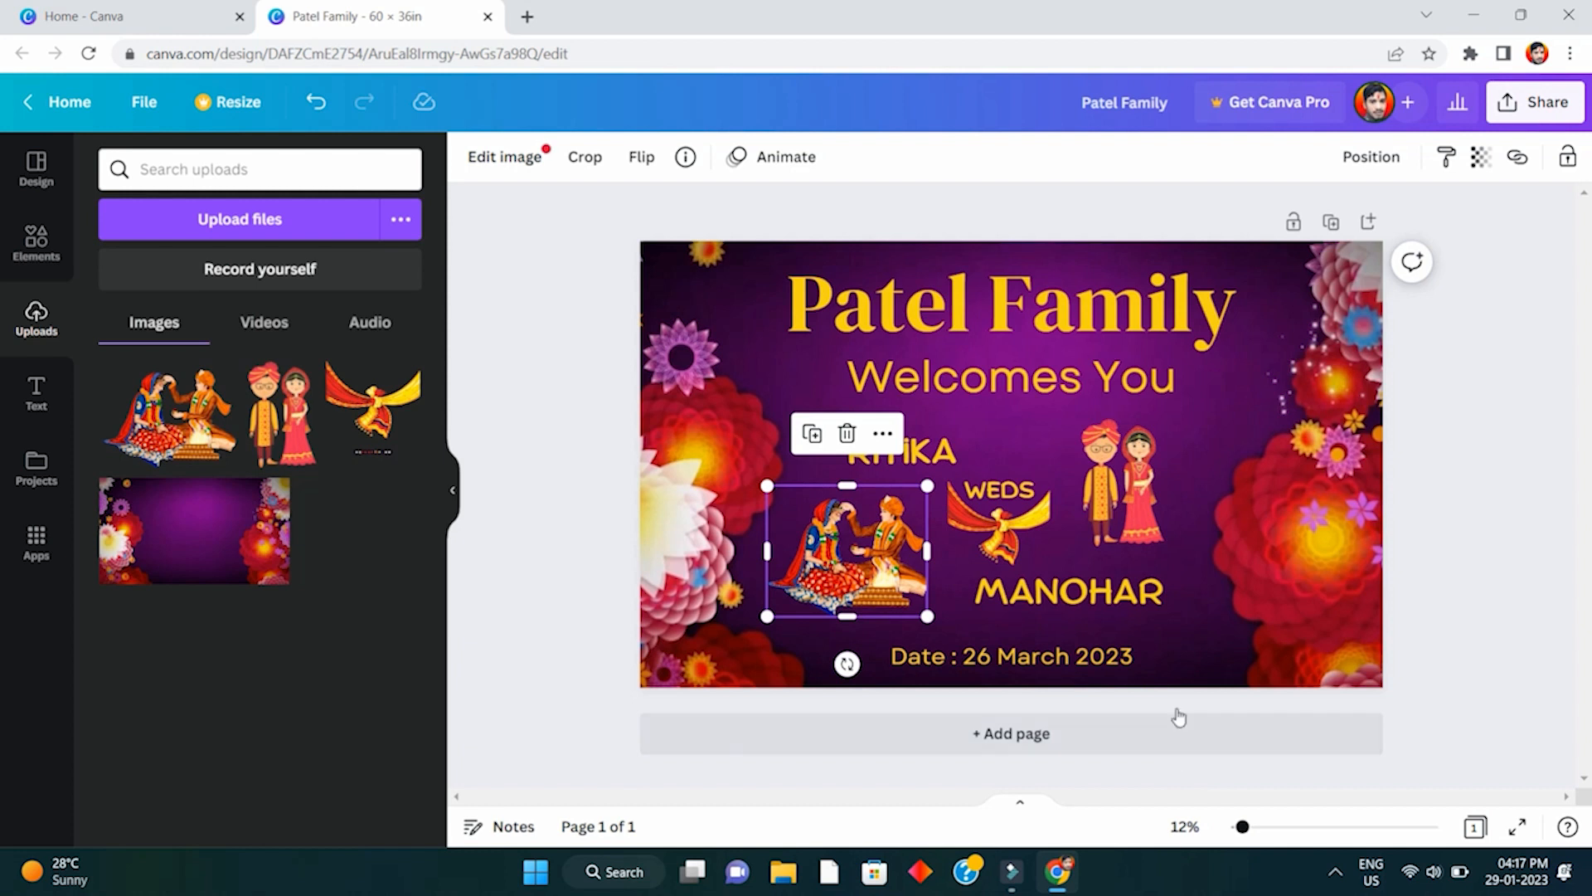
- Enlarge the standing couple and havan couple illustrations slightly and adjust the havan couple's position
click(1132, 504)
drag(1159, 421, 1159, 411)
drag(1158, 547, 1163, 558)
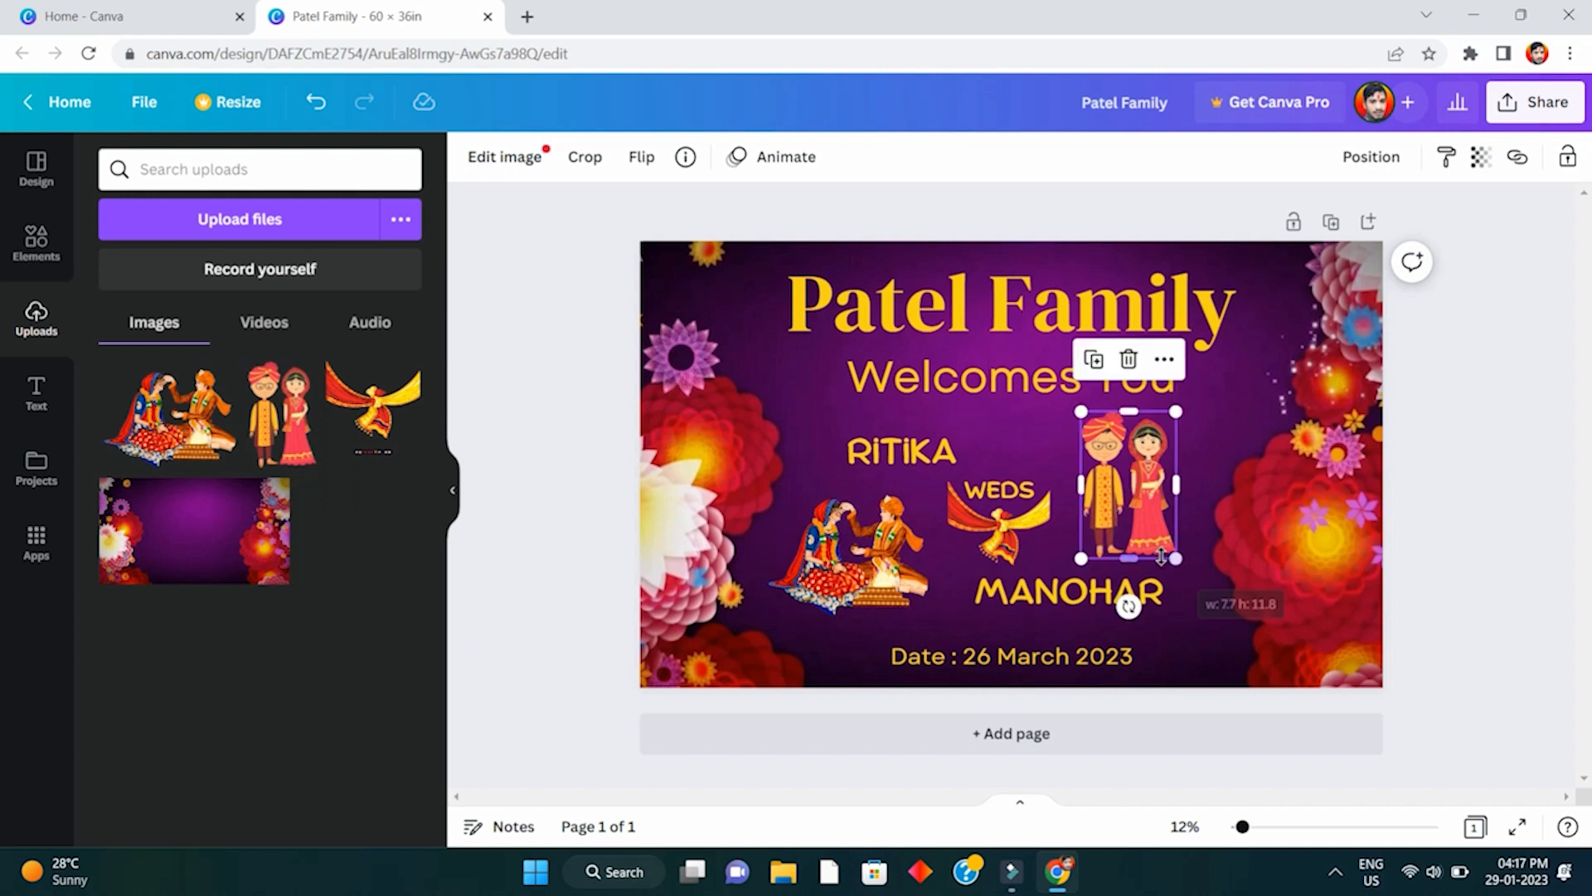
click(1121, 620)
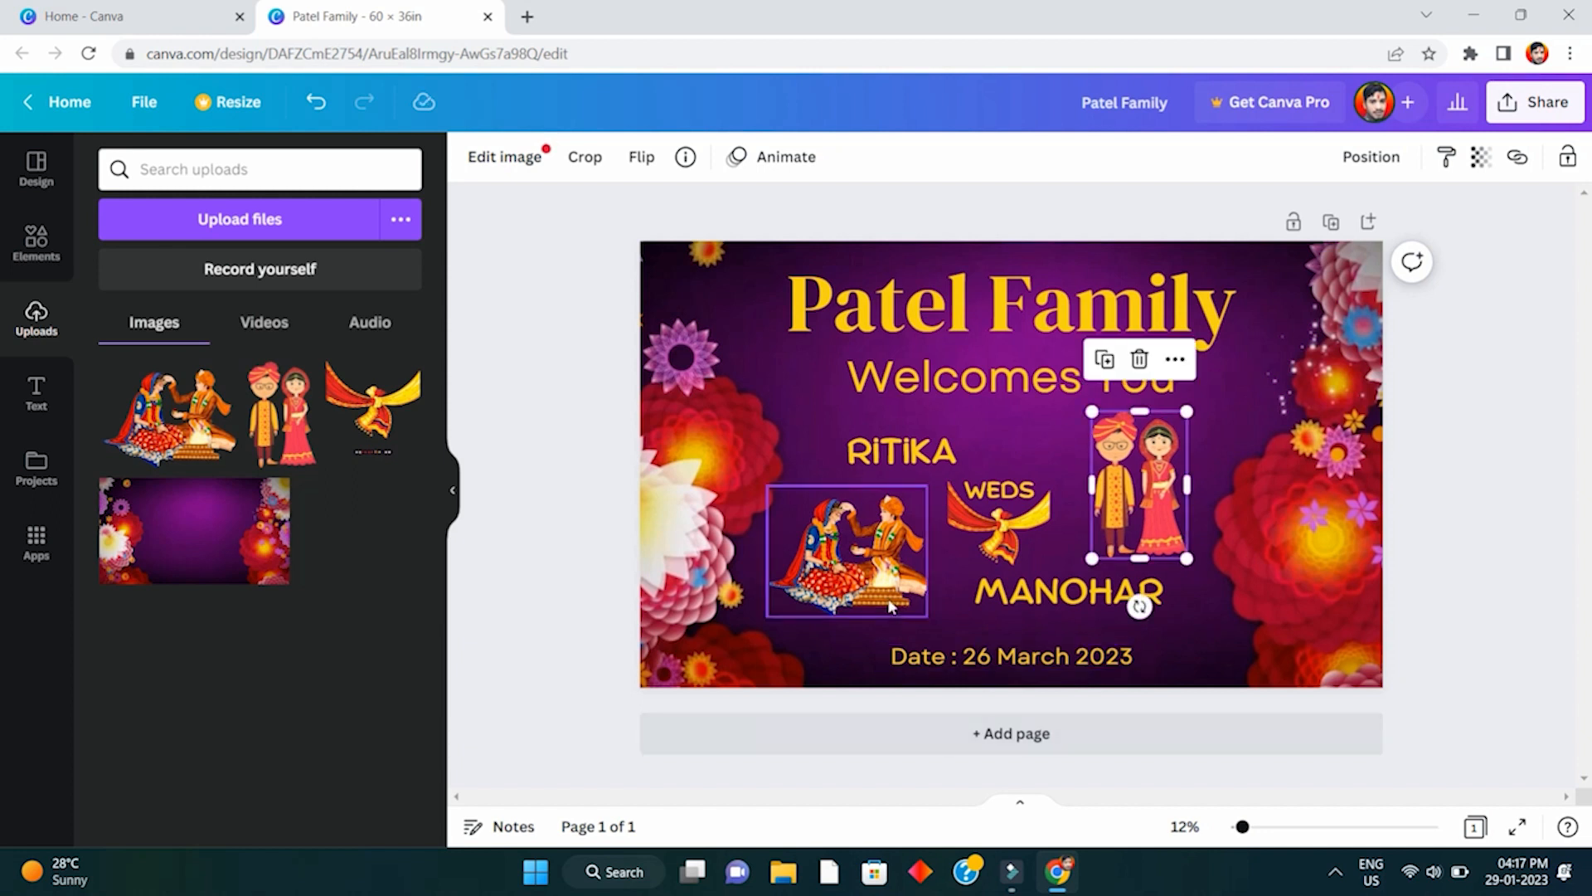
click(892, 543)
drag(925, 488, 935, 479)
drag(887, 602, 883, 600)
click(896, 465)
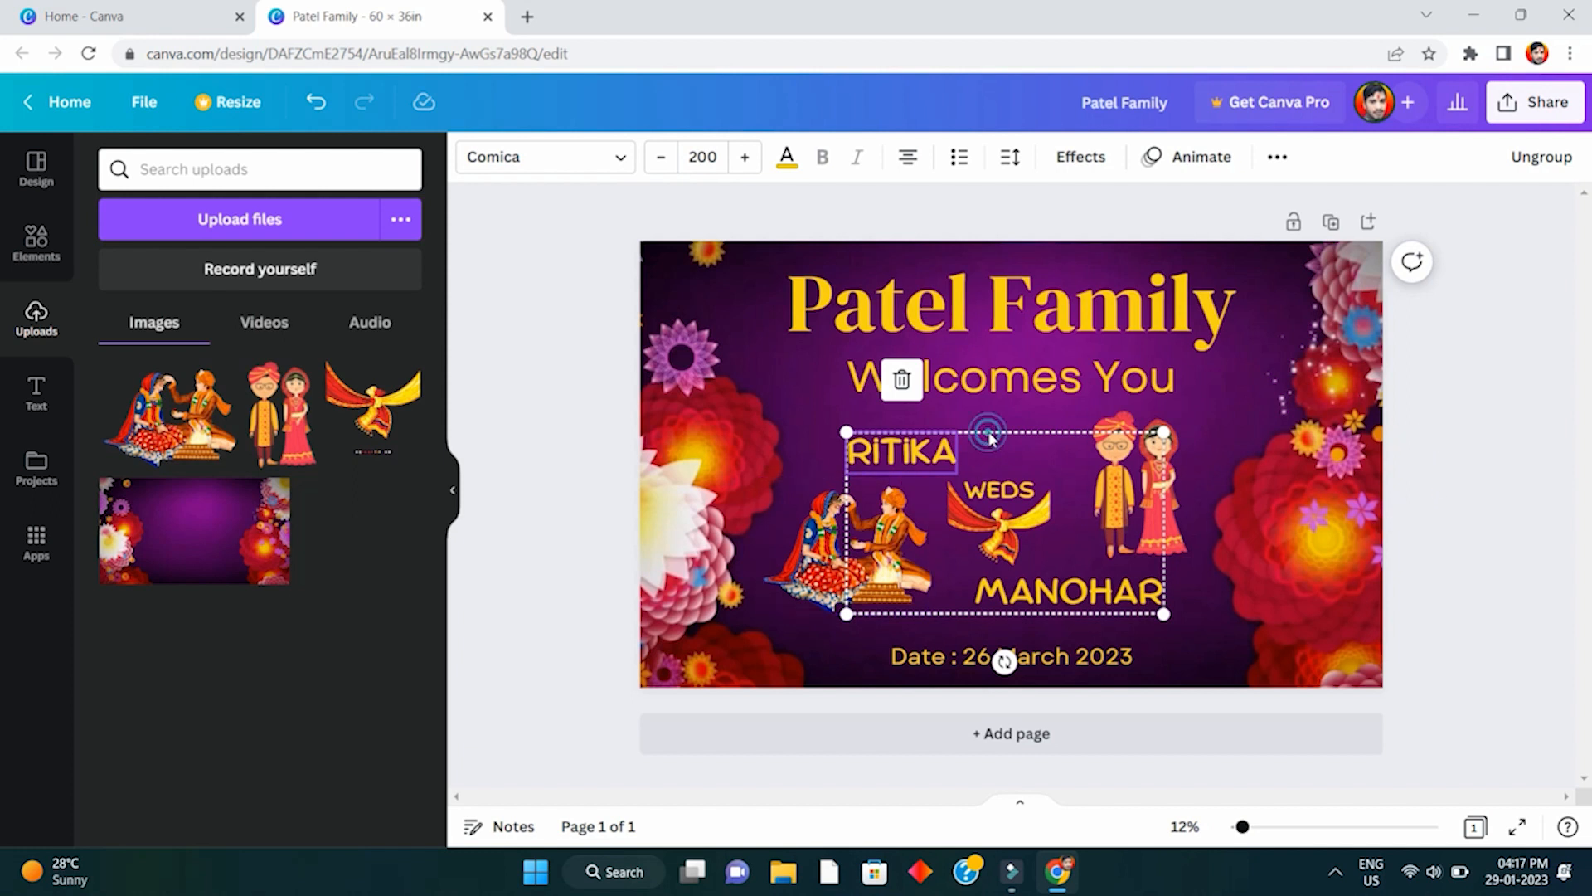
- Centre the names-and-illustrations group horizontally on the page
click(1495, 461)
click(1004, 498)
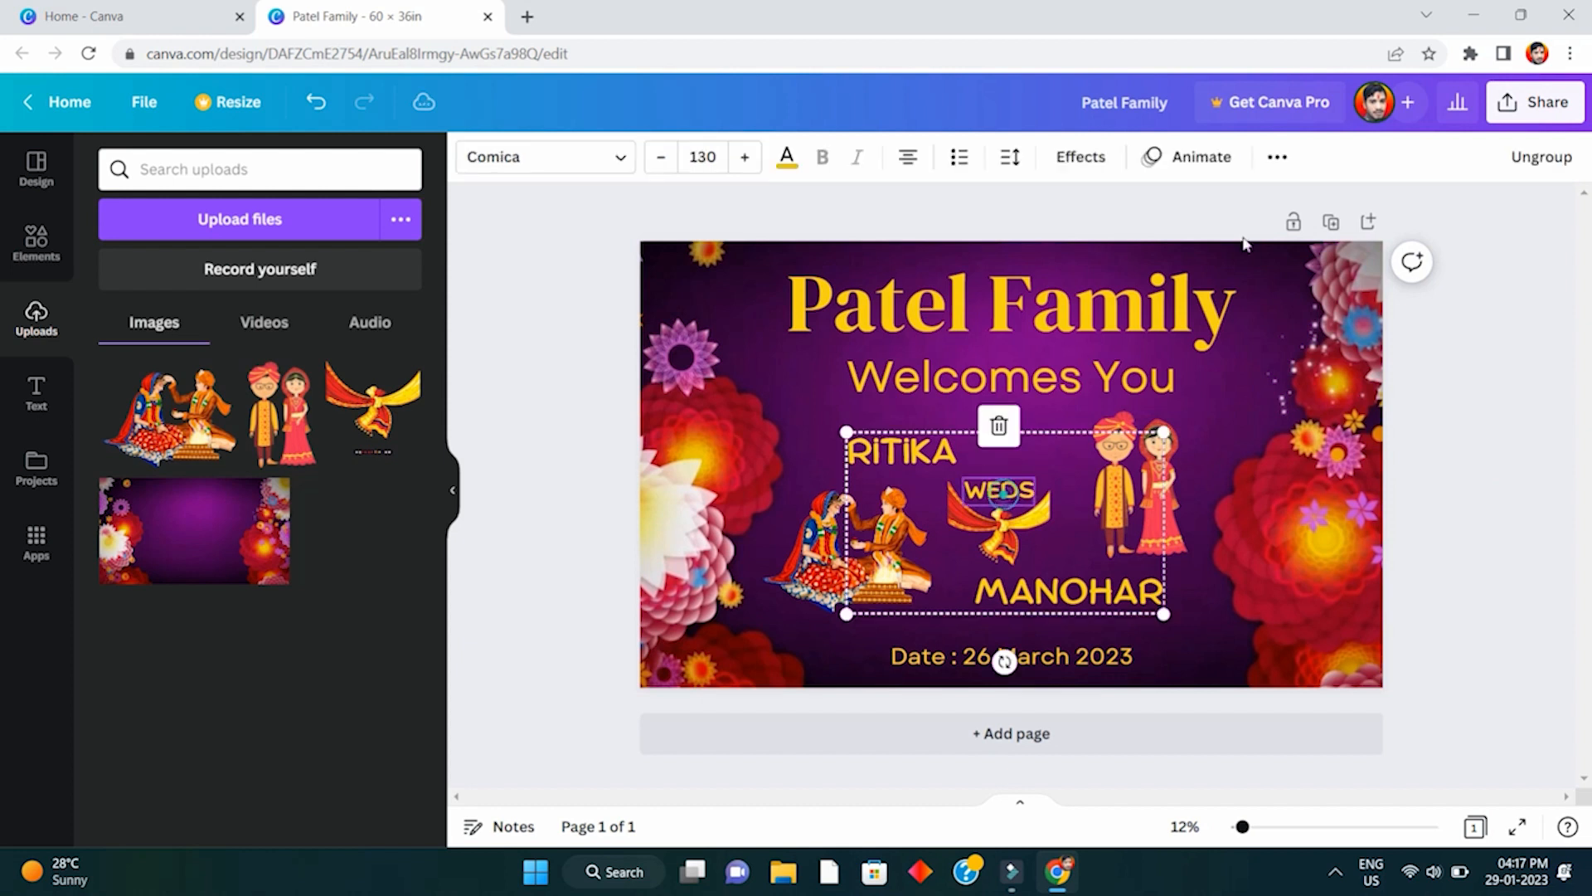
click(1277, 157)
click(1050, 209)
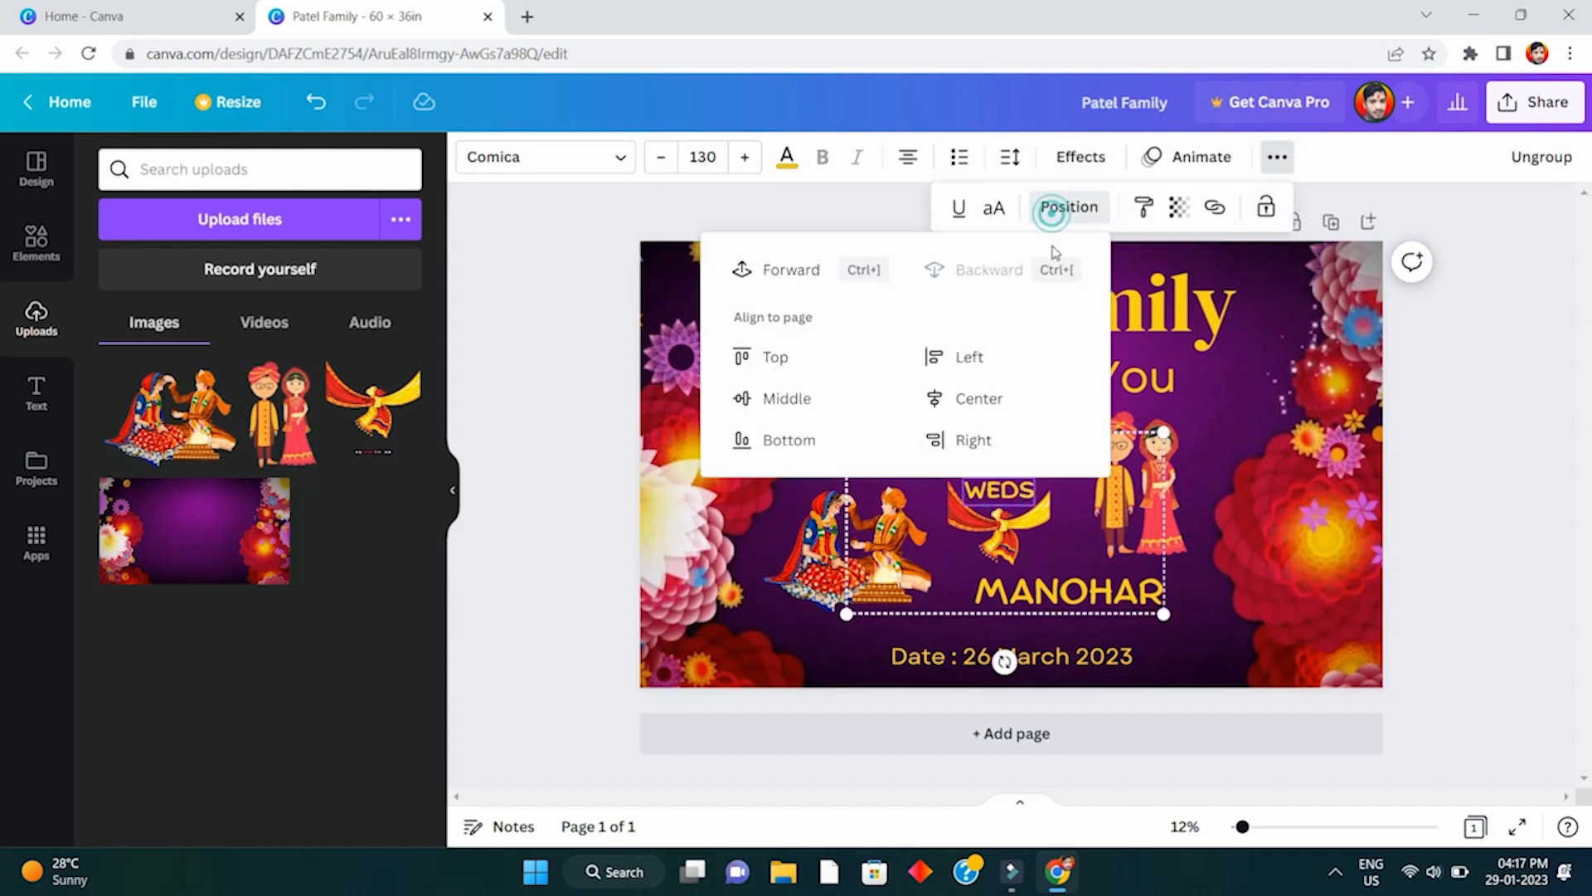
click(972, 398)
click(1452, 459)
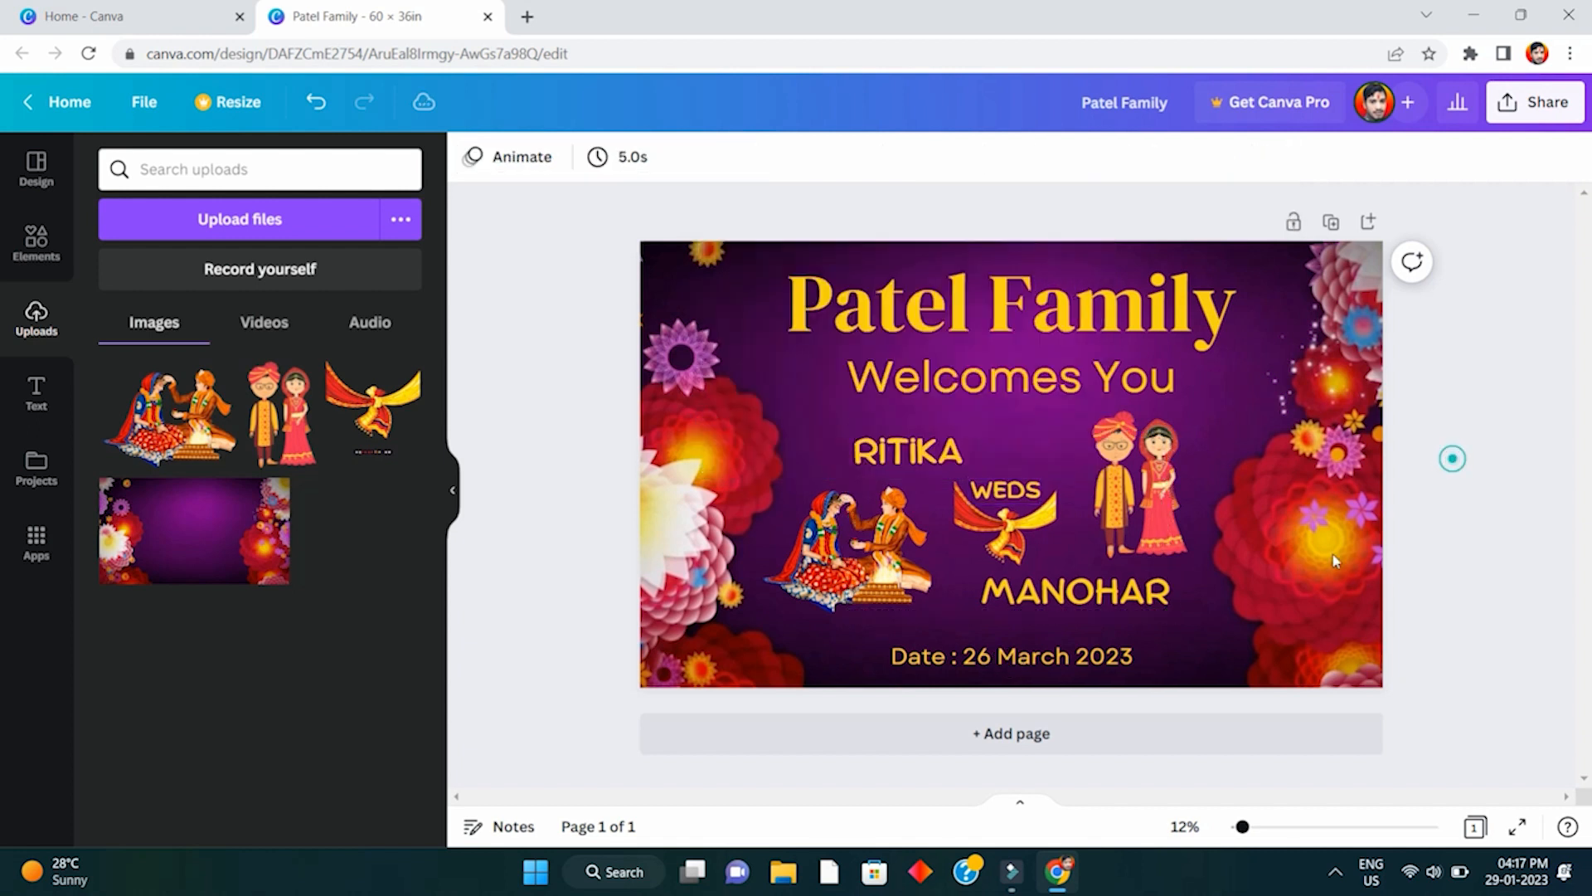
click(1150, 492)
click(1472, 529)
- Zoom in and out to review the finished banner, then open the Share panel
scroll(1316, 405, up, 3)
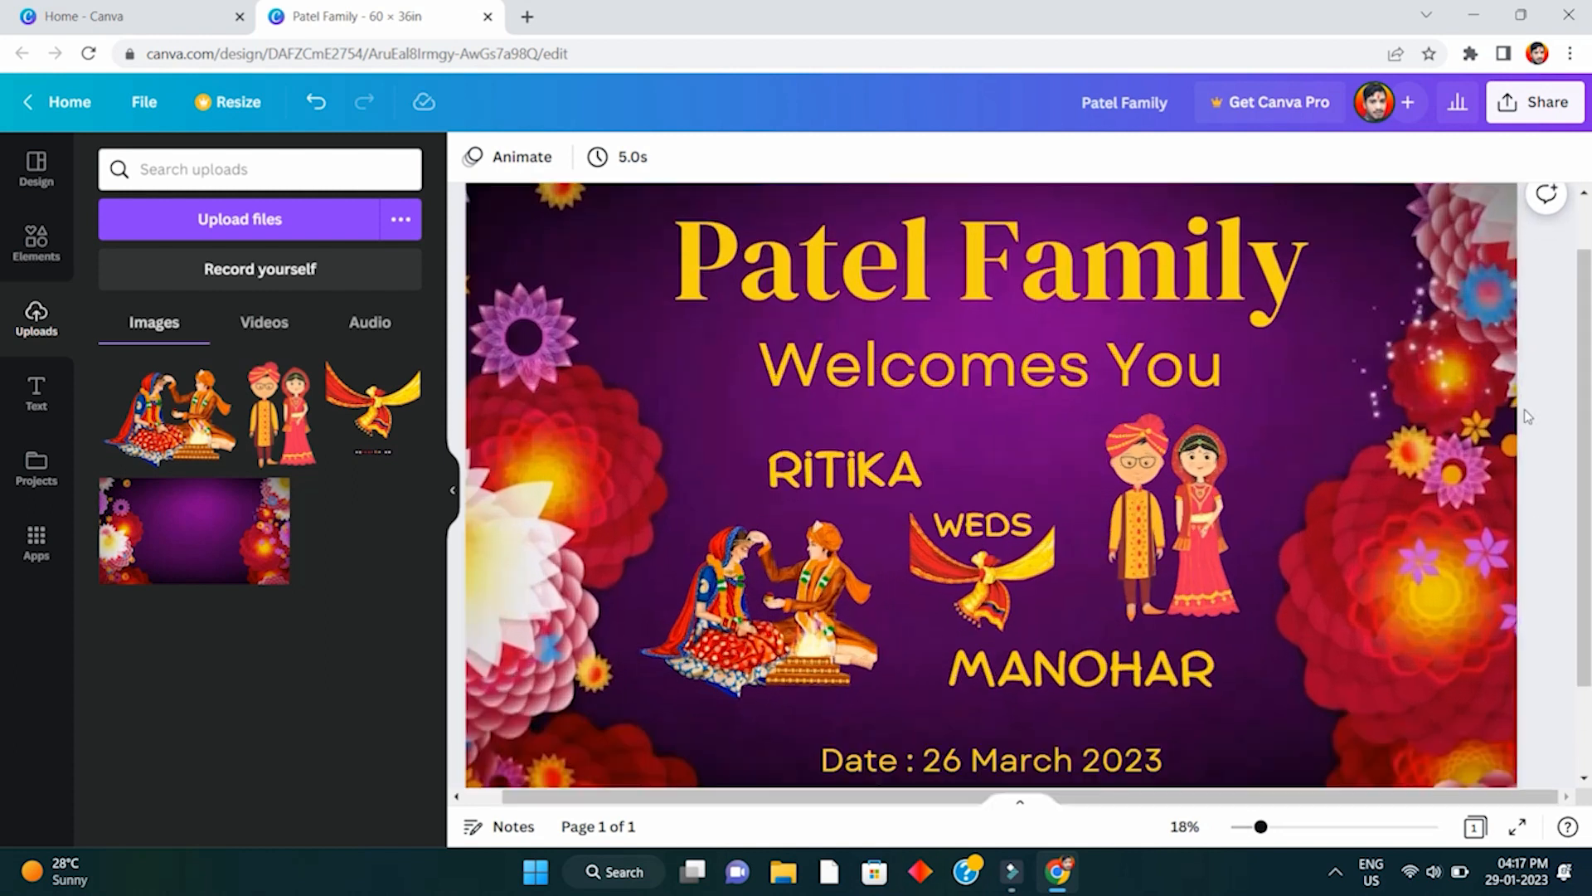
scroll(1524, 410, down, 1)
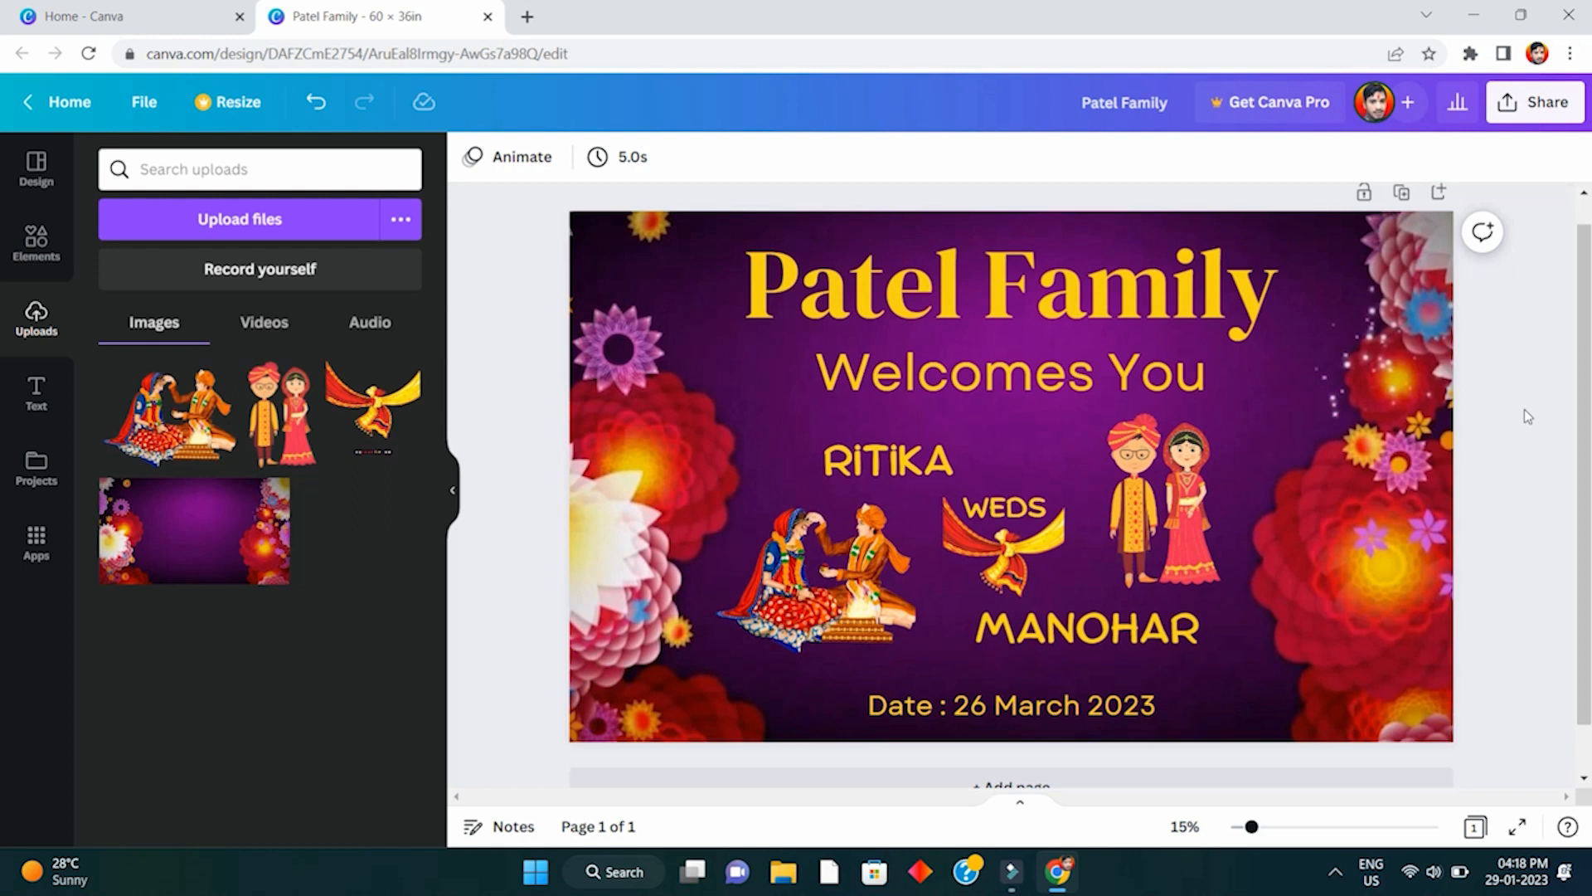
scroll(1524, 410, up, 1)
scroll(1524, 409, down, 1)
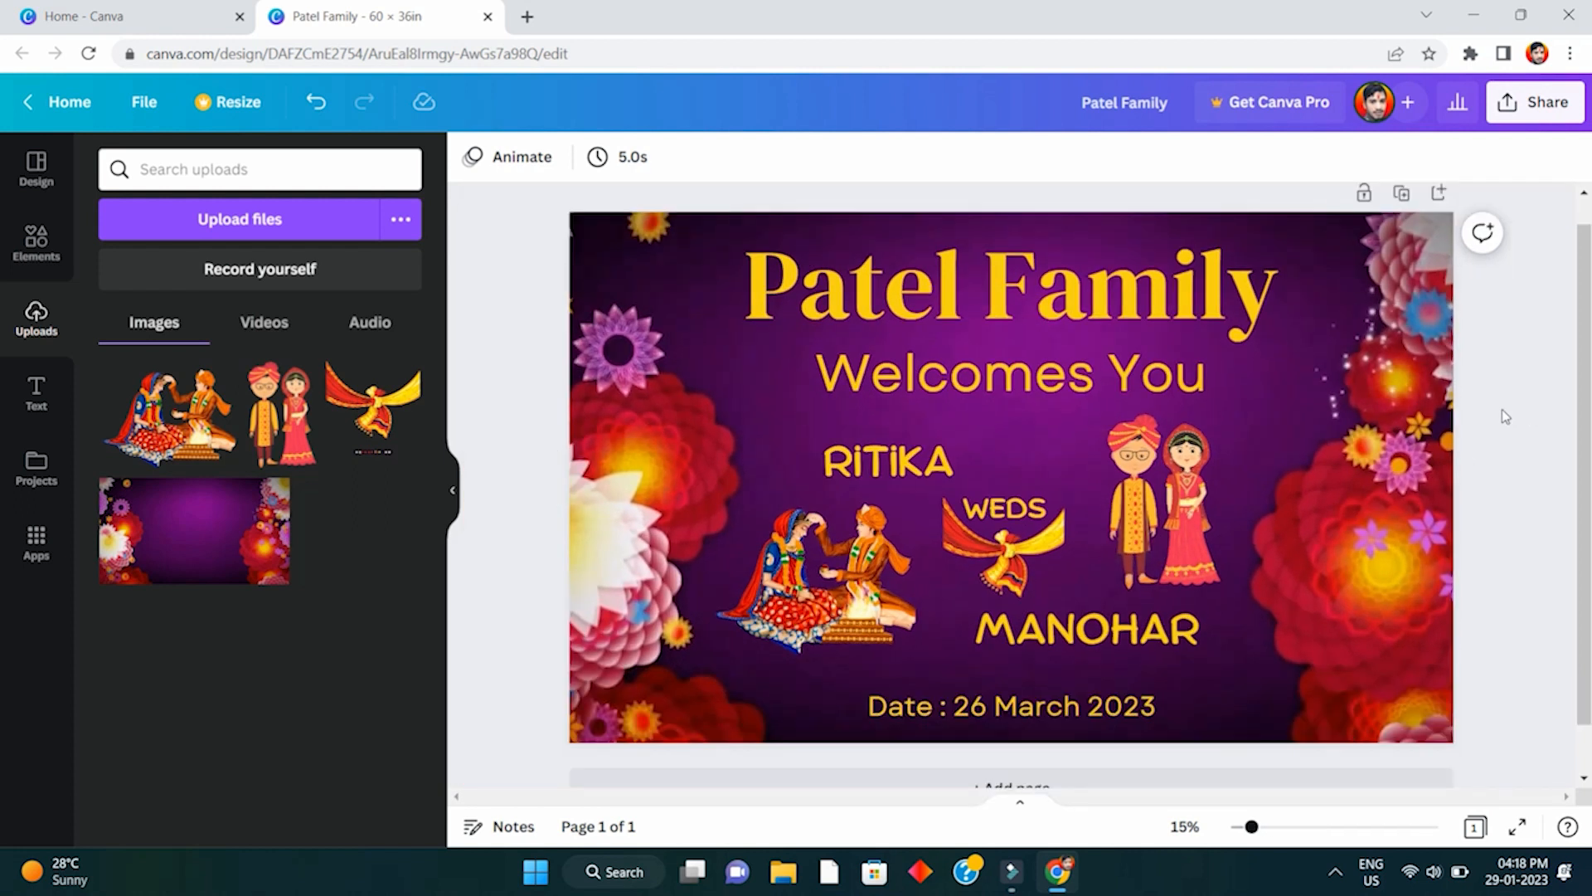
click(1541, 115)
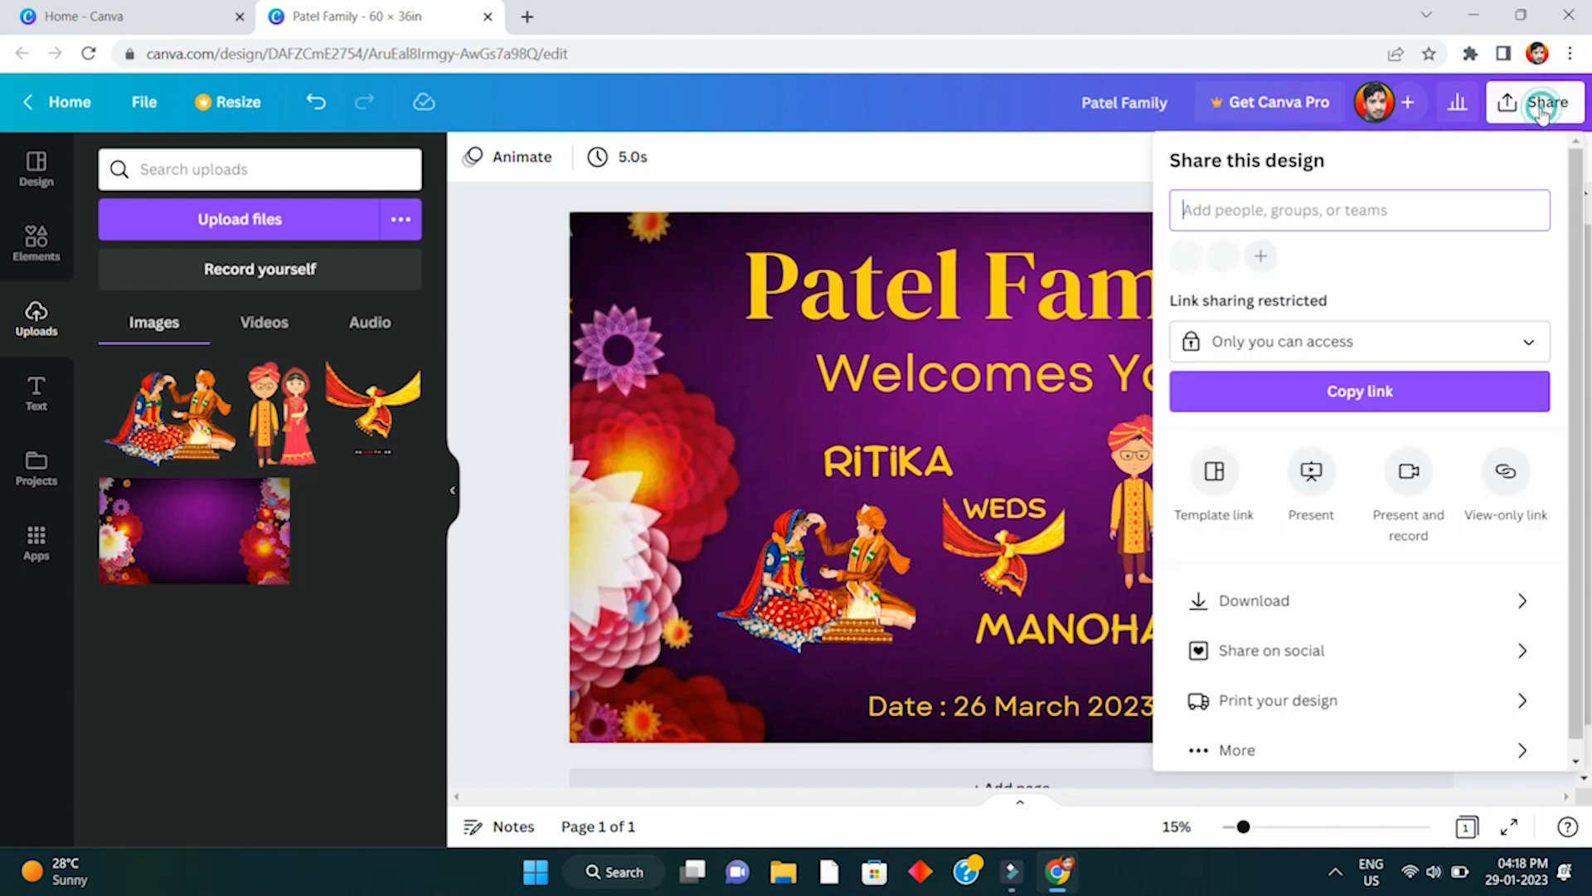
- Set the download file type to JPG and download the banner
click(1387, 595)
click(1400, 253)
click(1400, 253)
click(1410, 243)
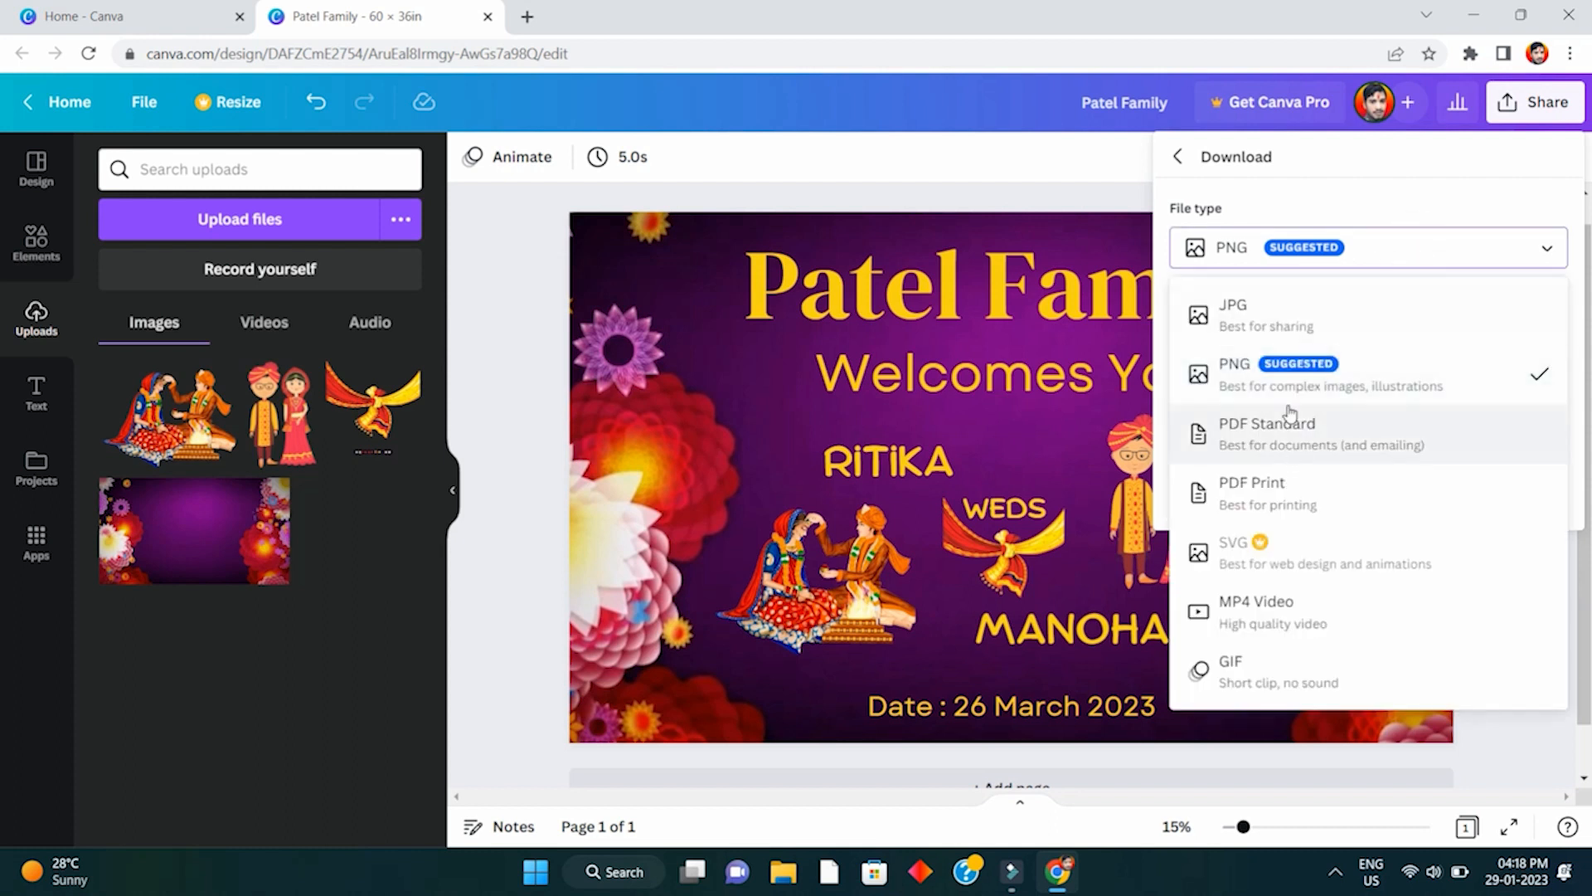
click(1265, 309)
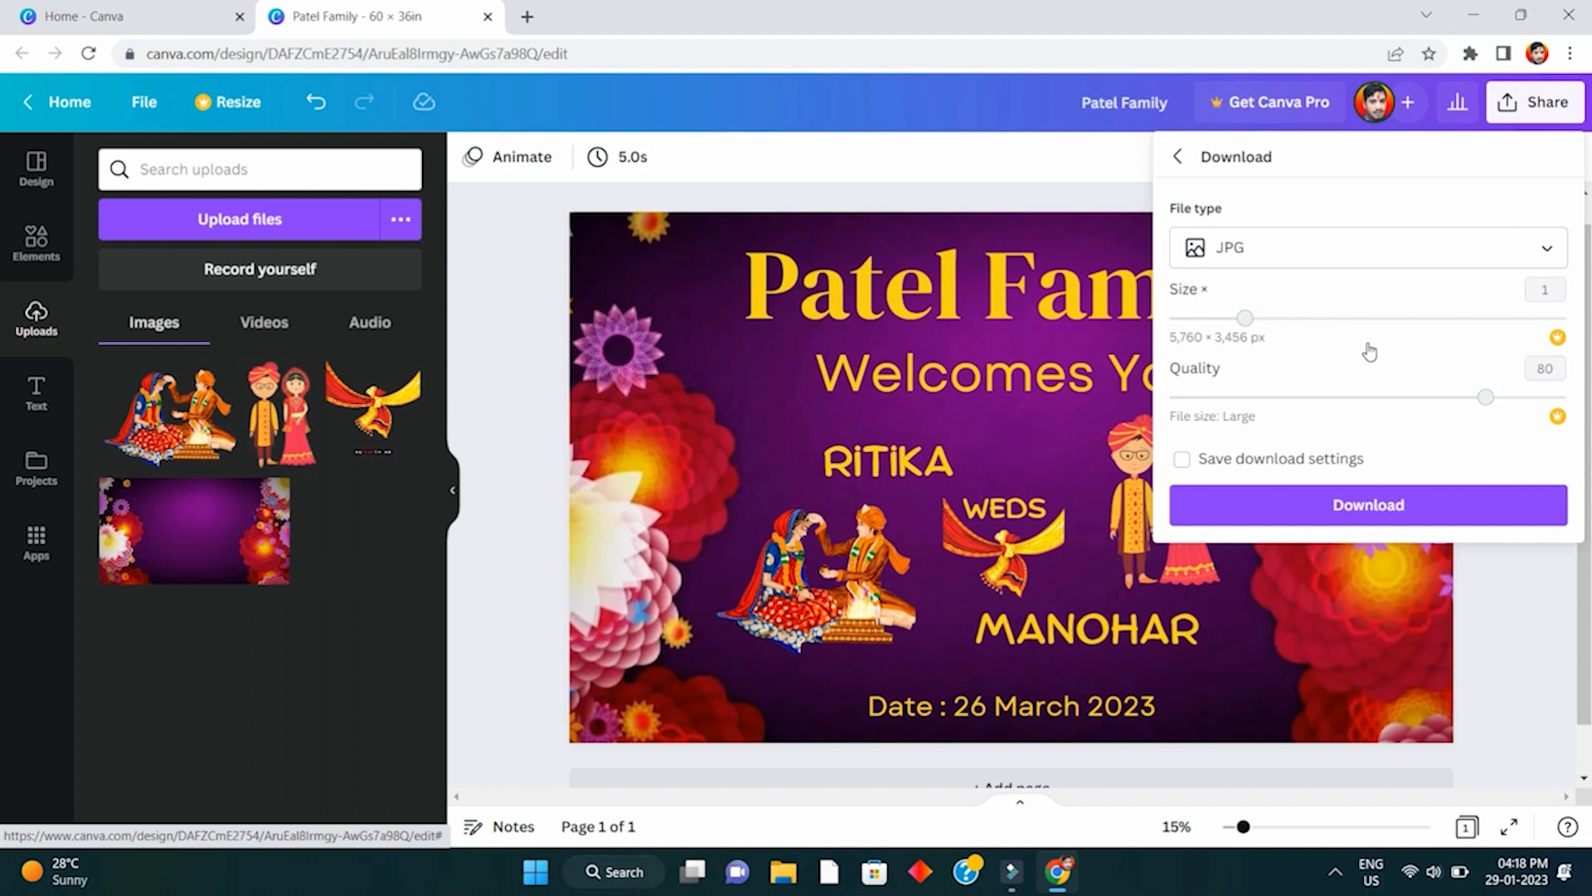
click(1405, 261)
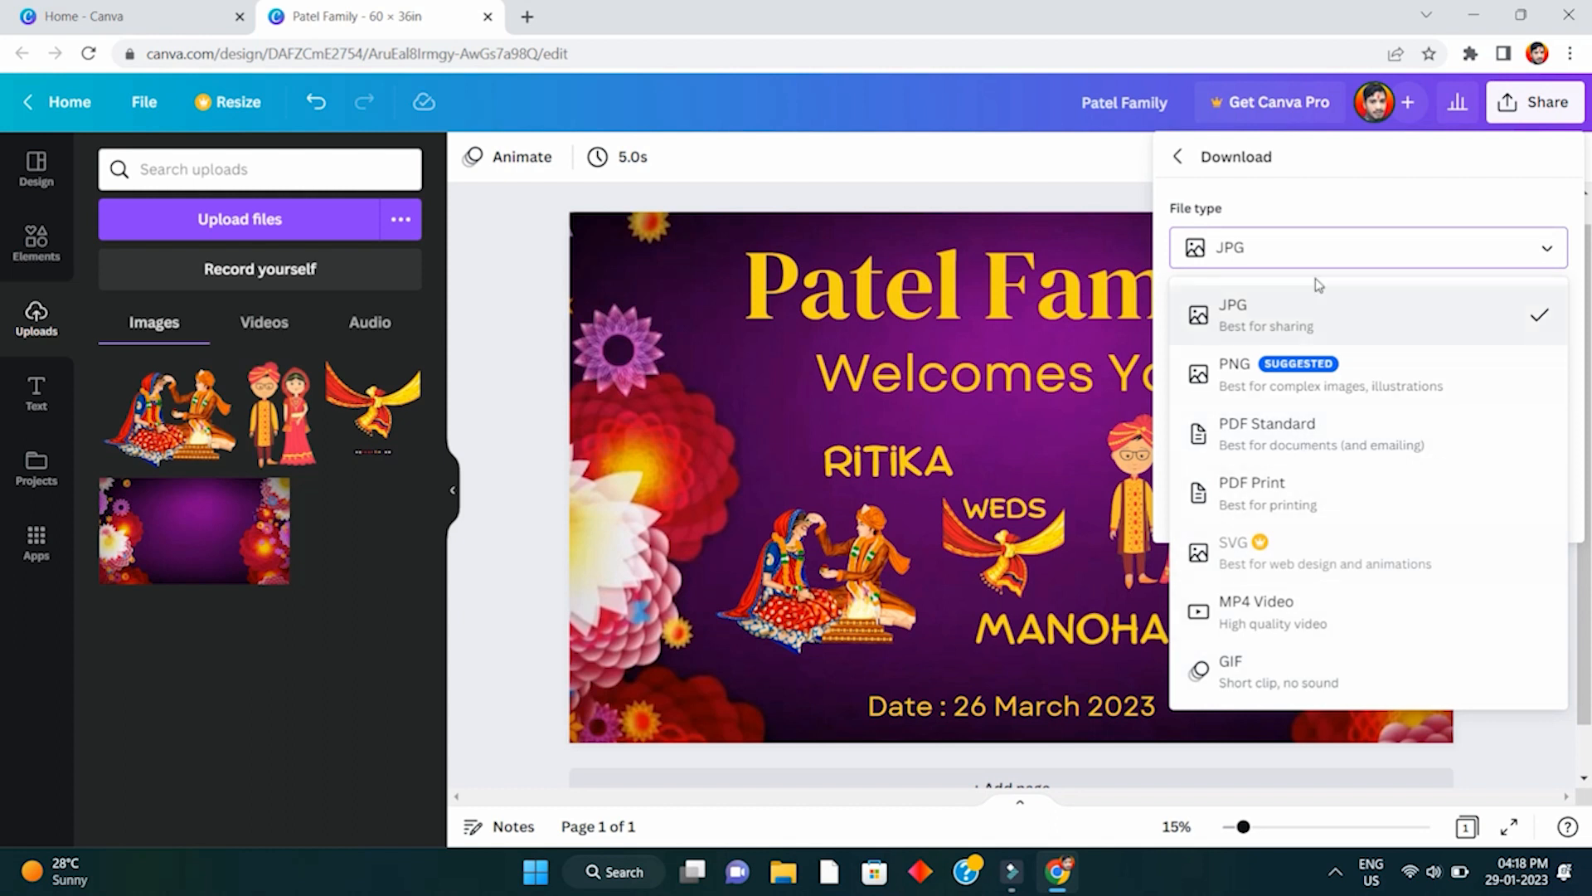
click(1312, 247)
click(1383, 514)
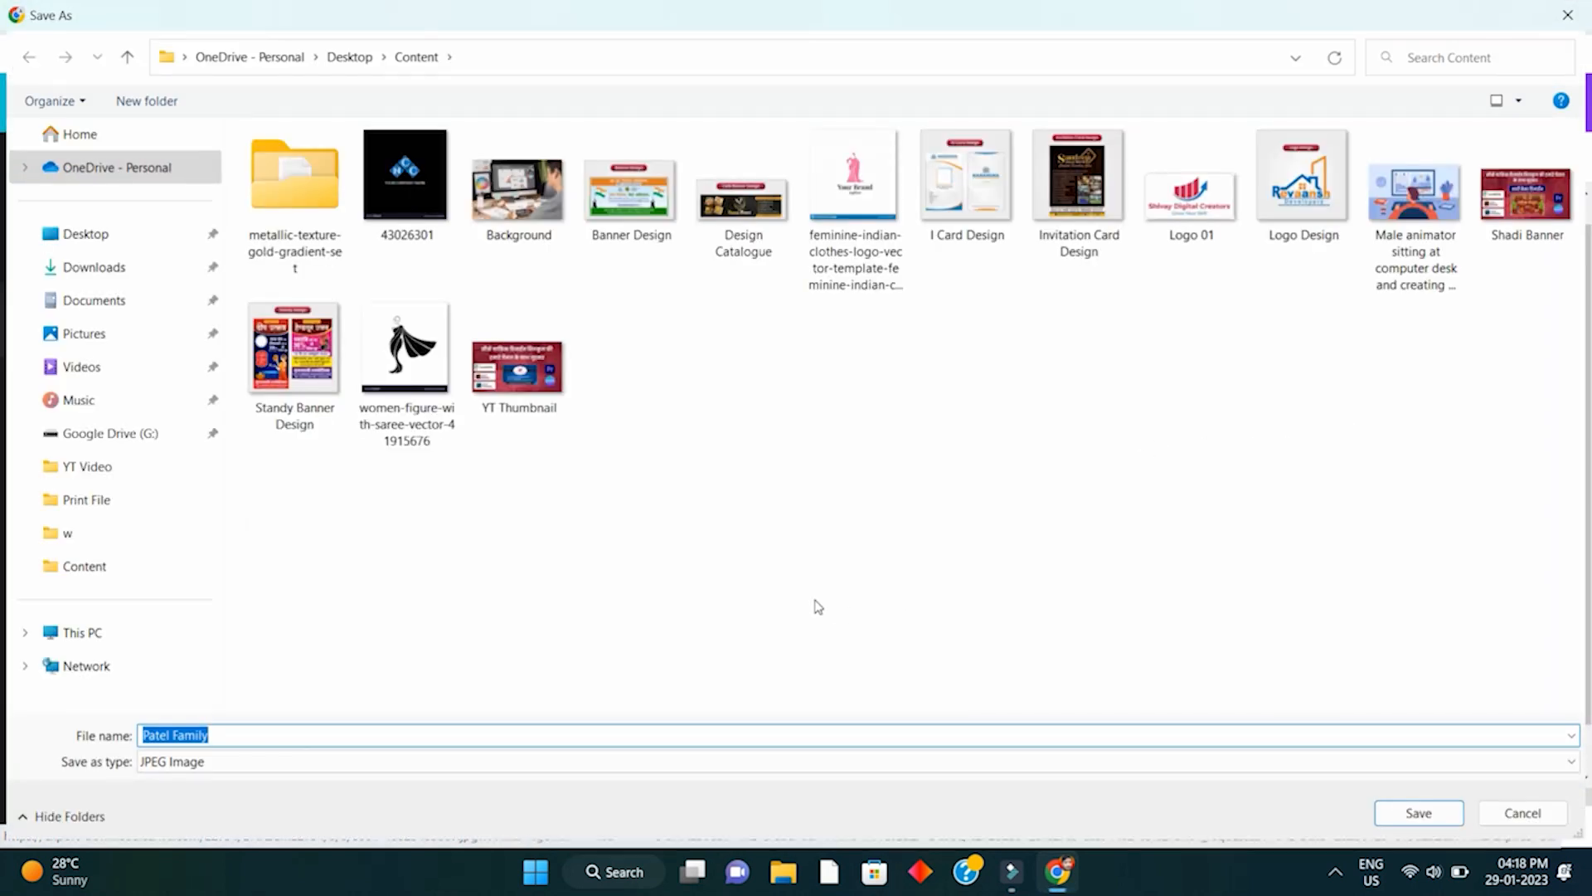
- Save the banner JPG as 'Patel Family - 5x3 - 1 Banner' in the Content folder
click(224, 736)
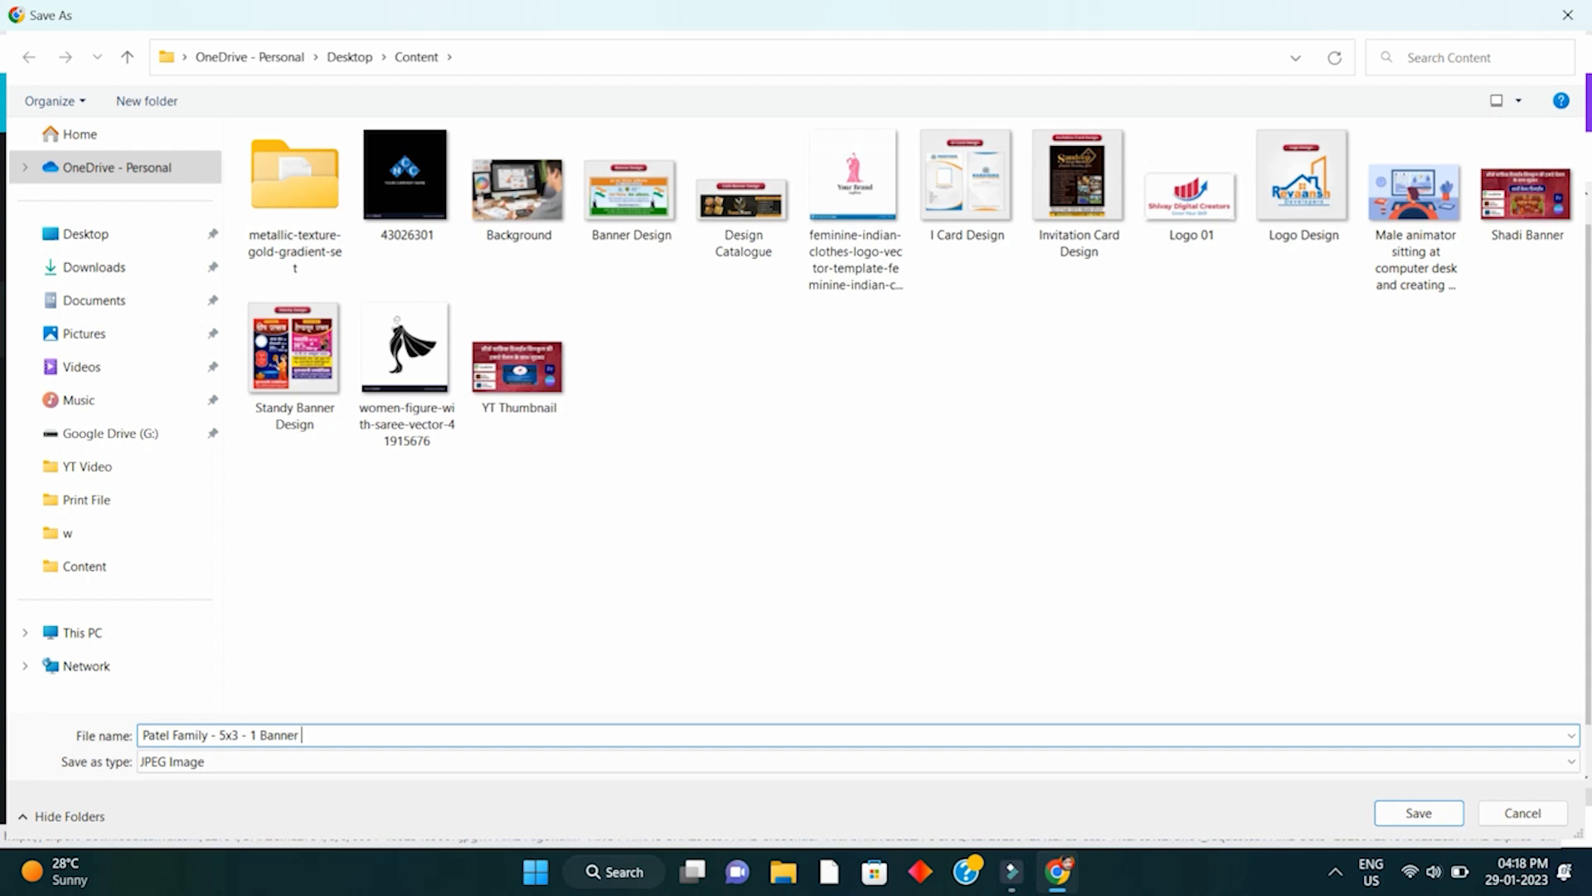
click(1427, 814)
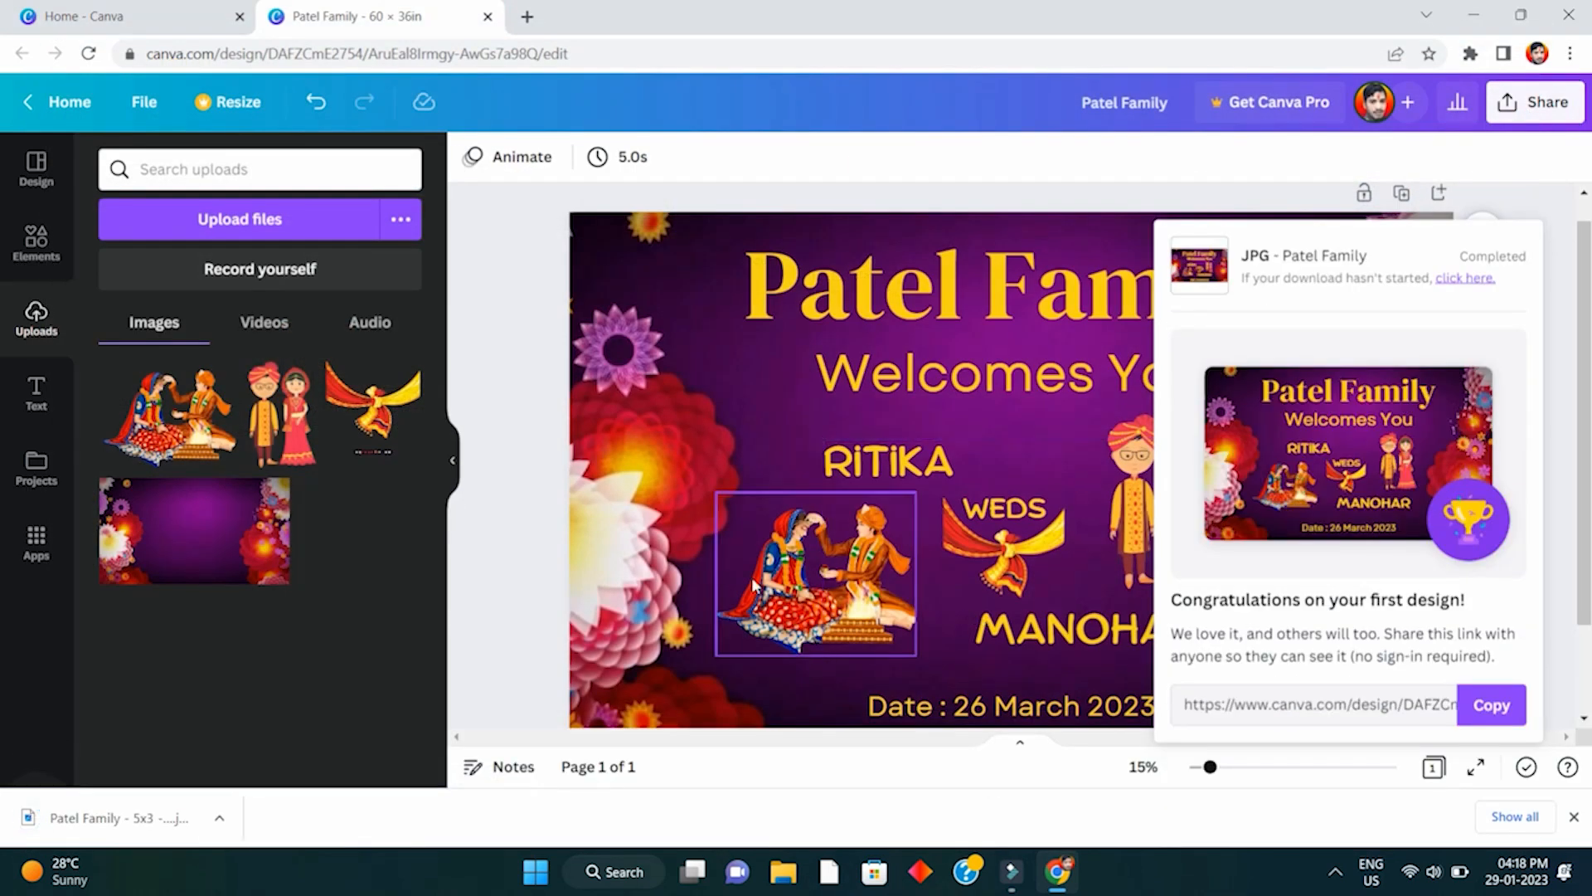
- Reveal the downloaded banner JPG in its Content folder in a maximized File Explorer window
click(220, 818)
click(285, 743)
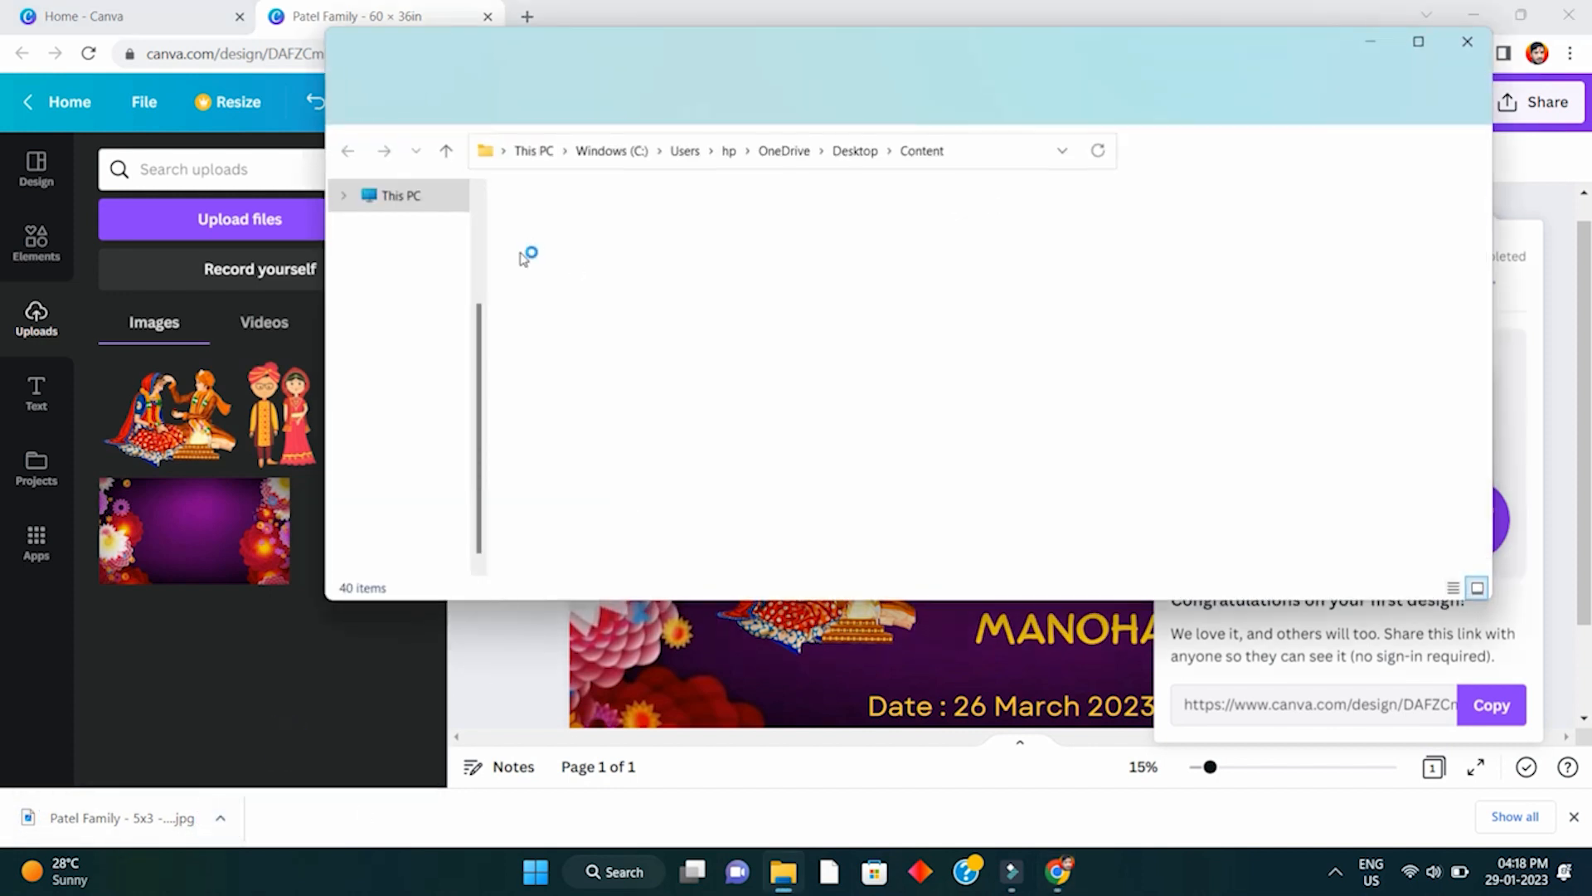
double_click(630, 42)
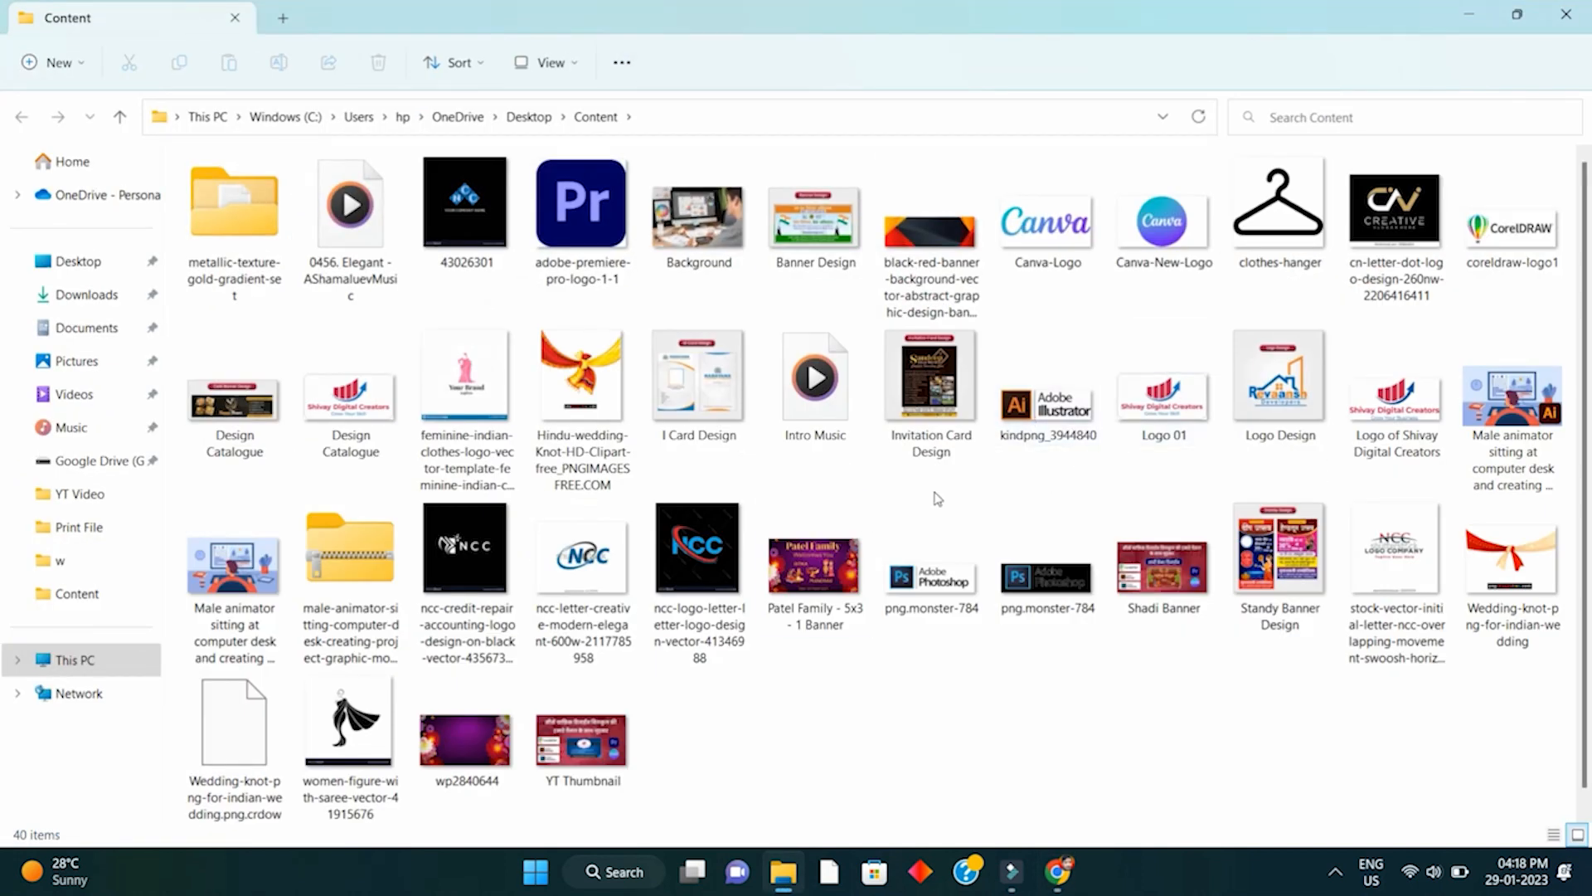
- Open 'Patel Family - 5x3 - 1 Banner.jpg' in Photos and view it full screen
right_click(799, 547)
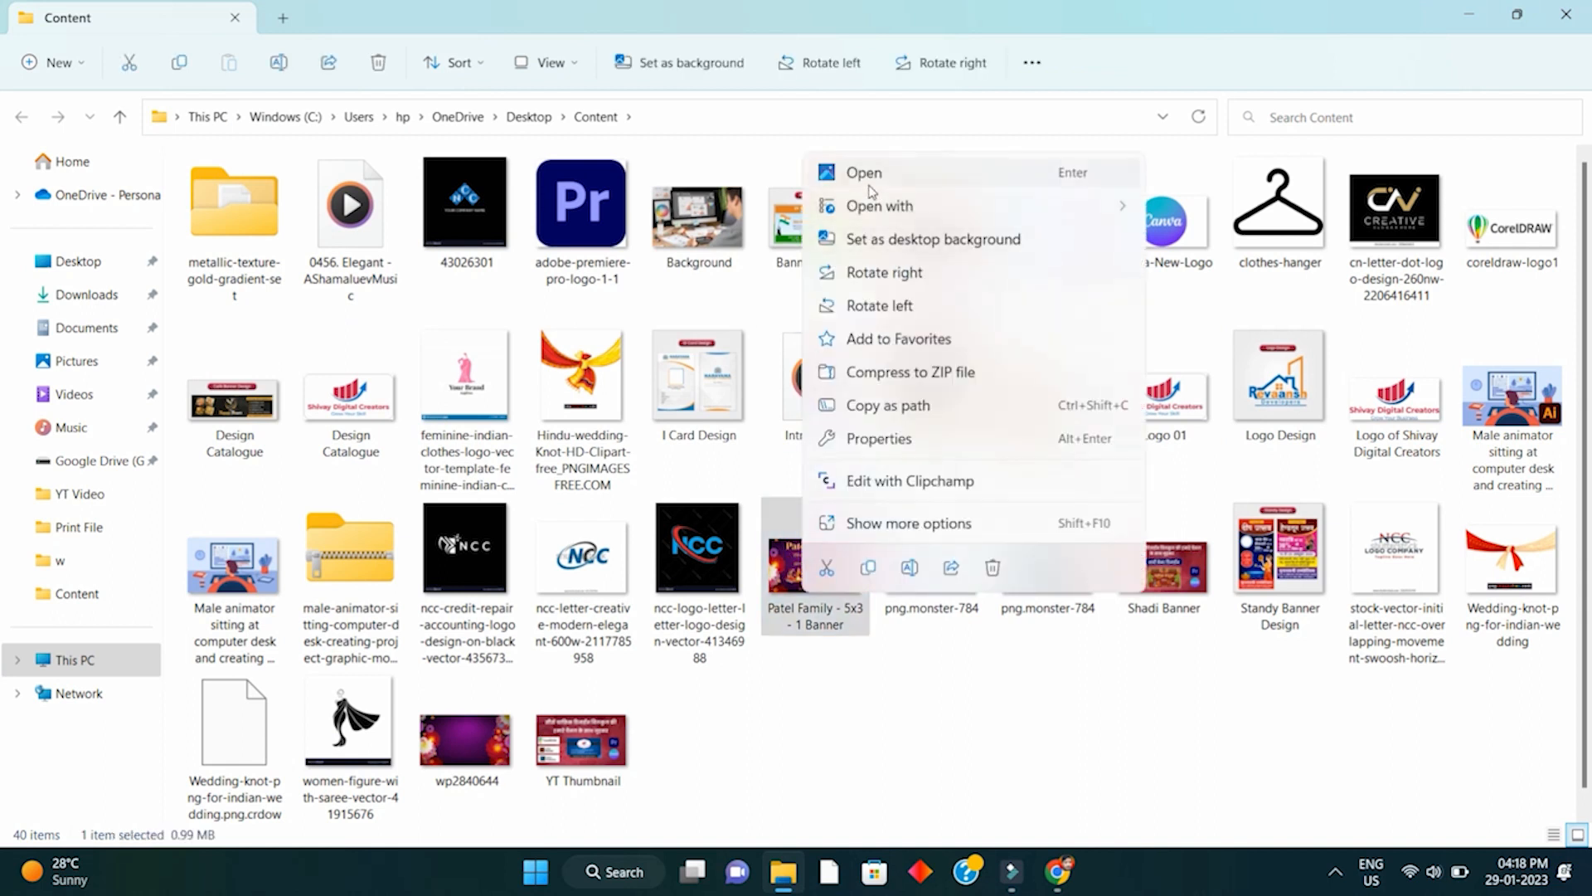
click(869, 173)
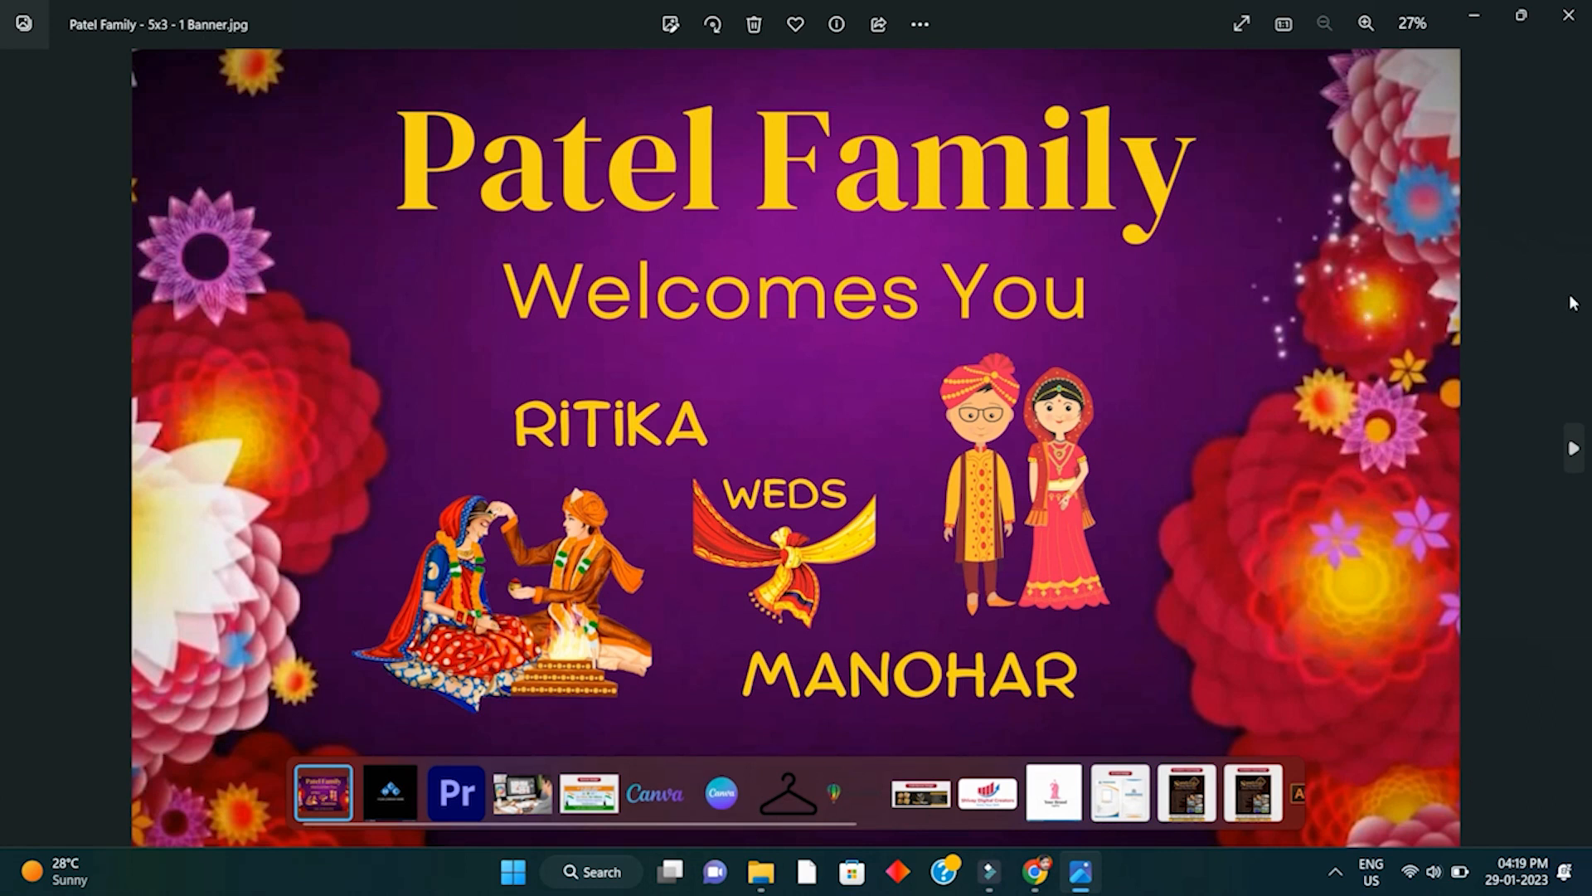
key(F11)
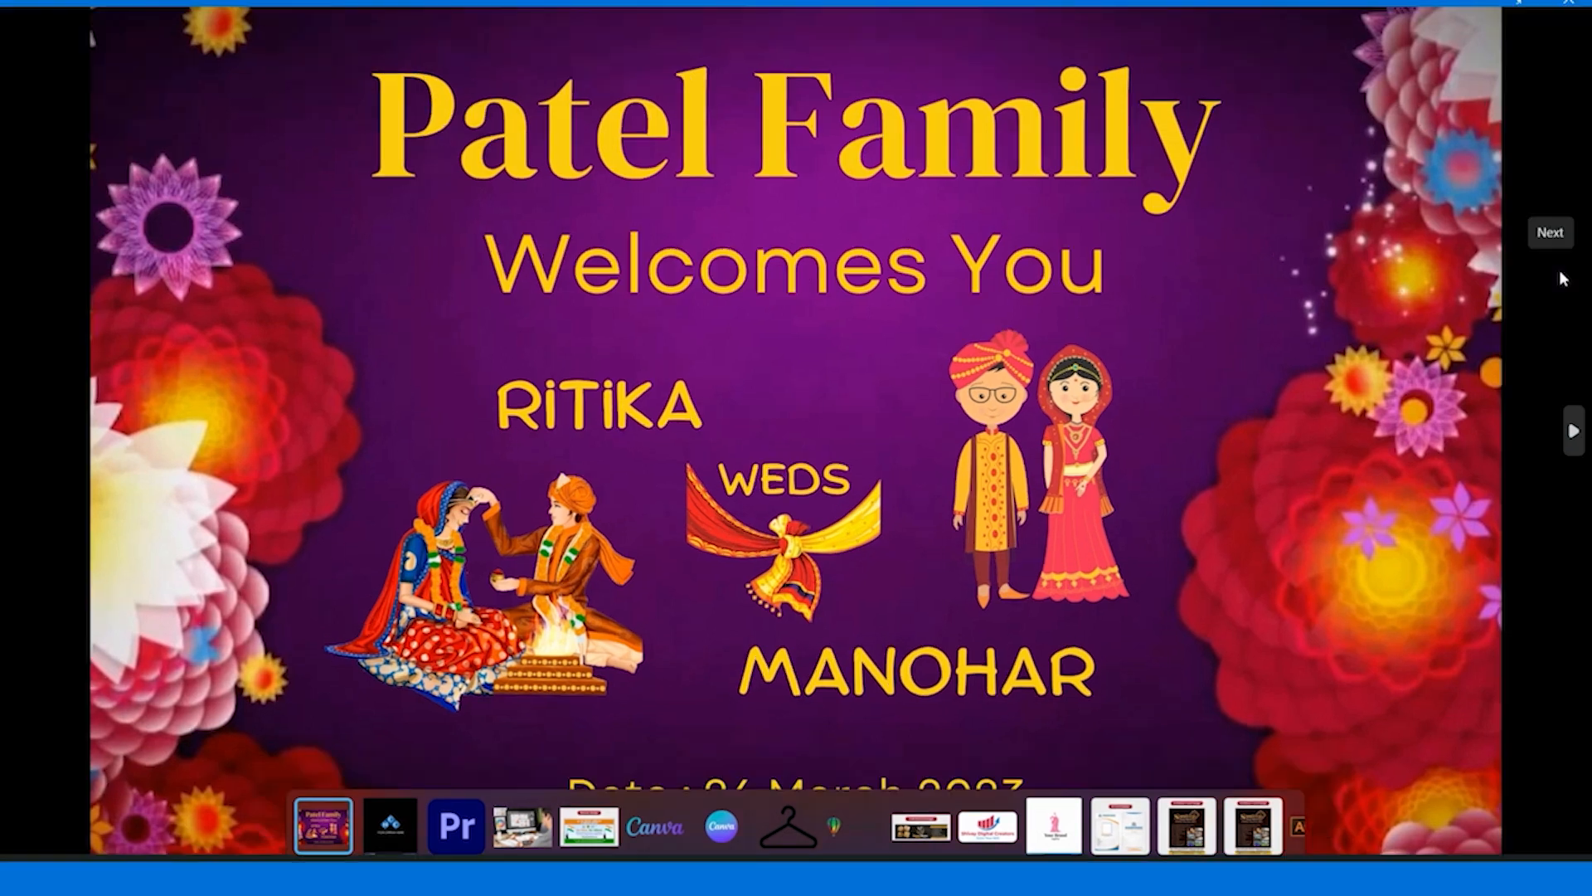